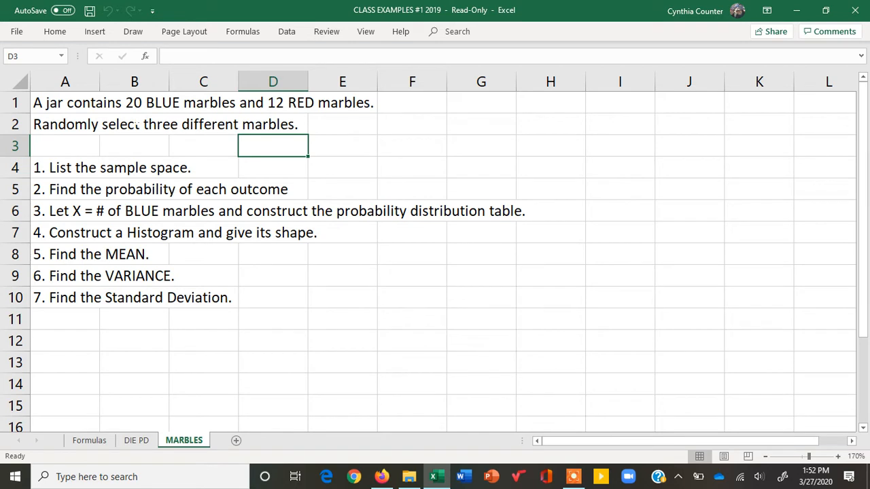
# - Mark up the problem text in red pen: underline "12 RED marbles", "20 BLUE marbles" and "three", and box "different"
pyautogui.moveTo(144, 125); pyautogui.dragTo(197, 125)
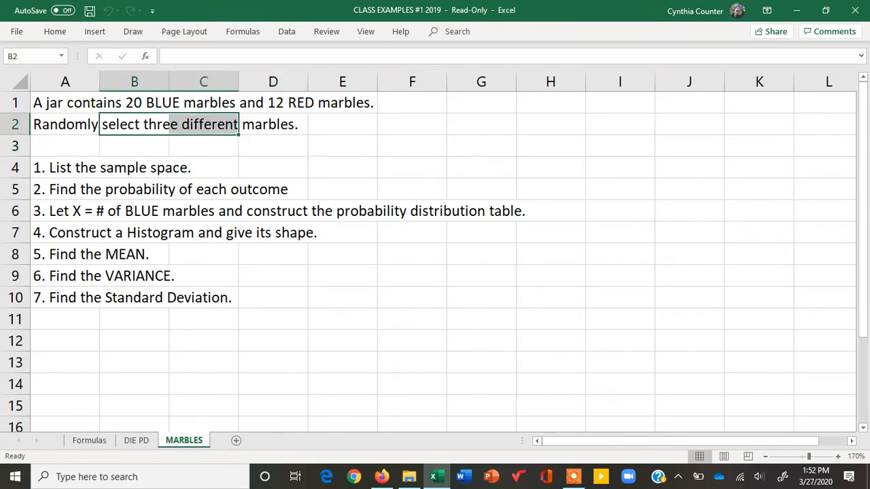
pyautogui.click(572, 476)
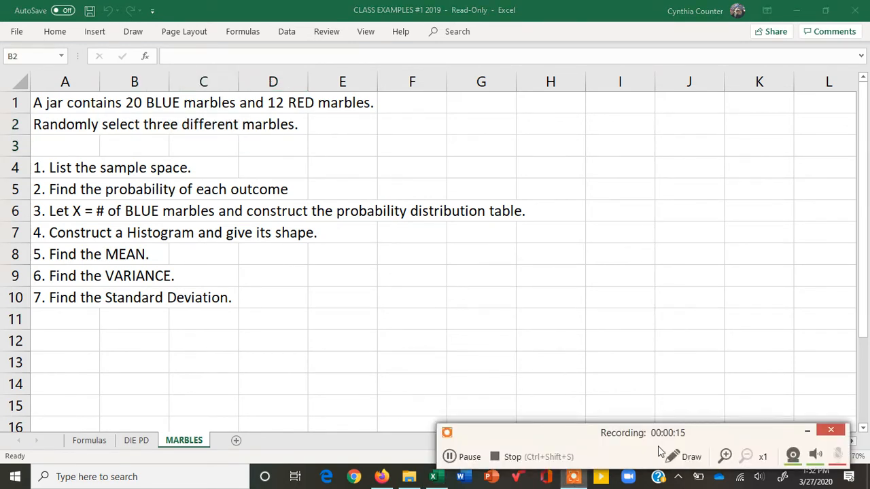
pyautogui.click(686, 457)
pyautogui.moveTo(263, 109); pyautogui.dragTo(361, 117)
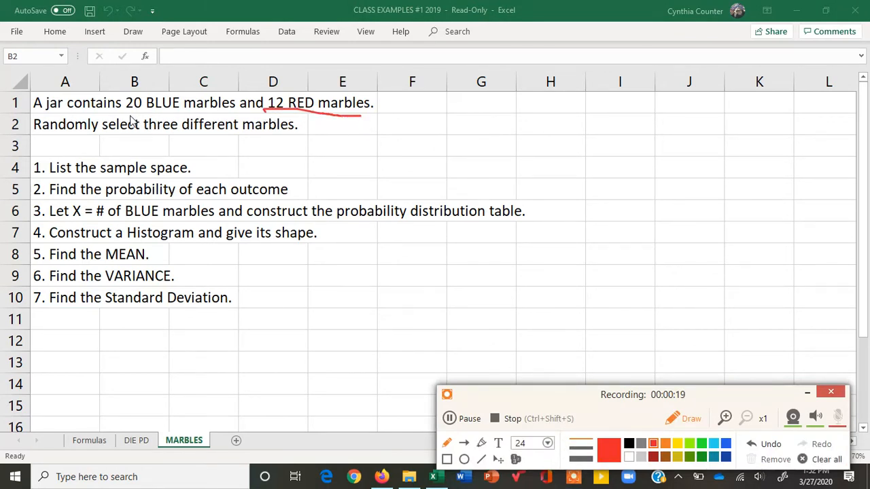
pyautogui.moveTo(126, 110); pyautogui.dragTo(231, 115)
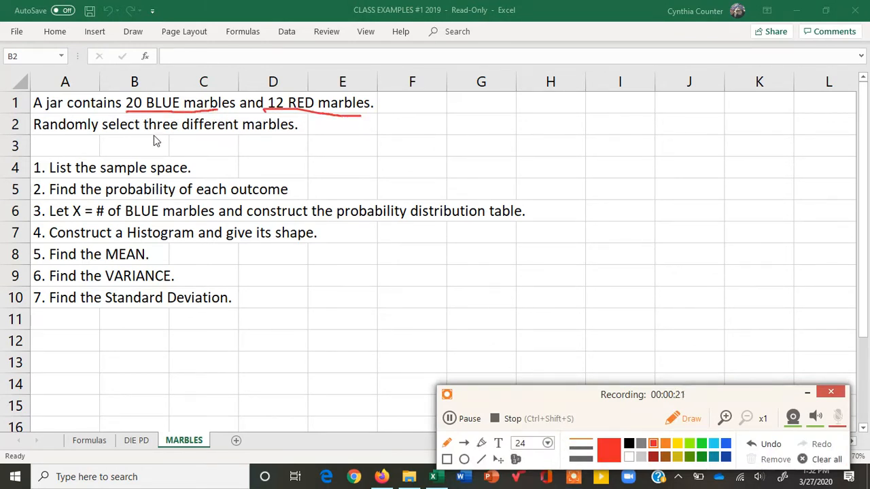
pyautogui.moveTo(144, 136)
pyautogui.mouseDown()
pyautogui.moveTo(173, 137)
pyautogui.moveTo(180, 127)
pyautogui.moveTo(183, 136)
pyautogui.moveTo(241, 135)
pyautogui.moveTo(241, 116)
pyautogui.mouseUp()
pyautogui.click(688, 416)
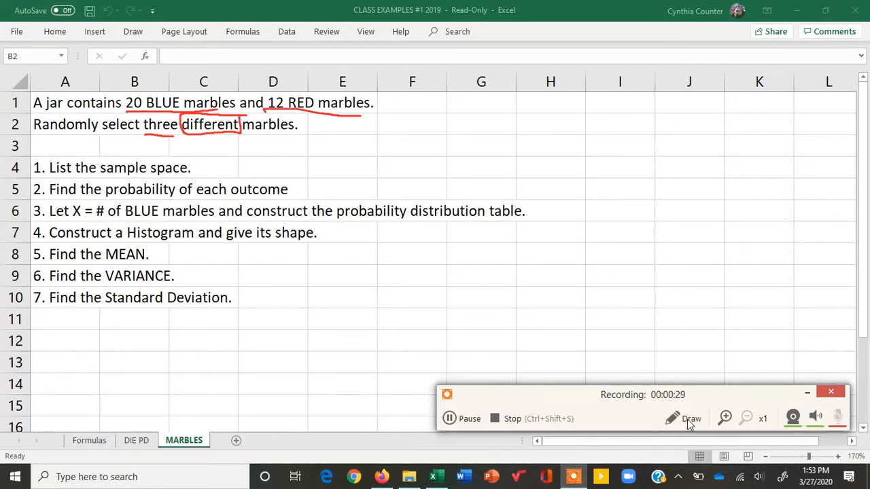
# - Enter the note "SAMPLING WITHOUT REPLACEMENT" in cell D3
pyautogui.click(297, 144)
pyautogui.write('SAM ')
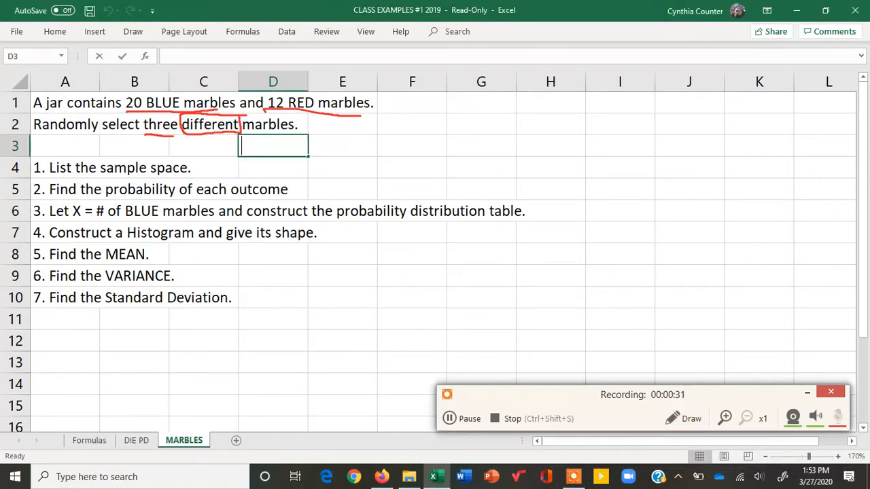
pyautogui.write('PLING')
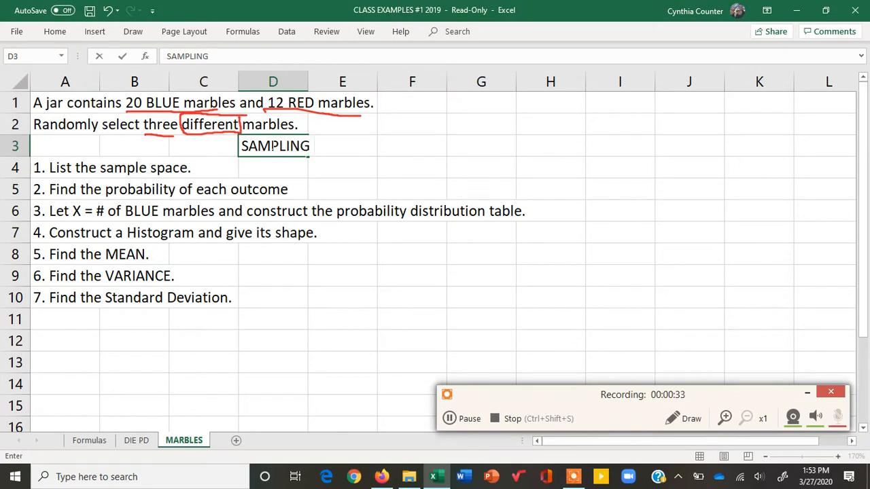
pyautogui.write(' WITHO')
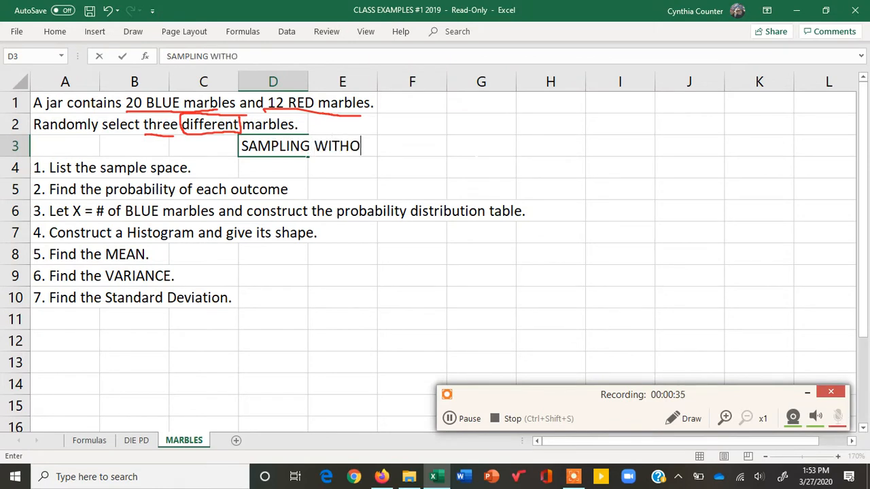
pyautogui.write('UT REPLAC')
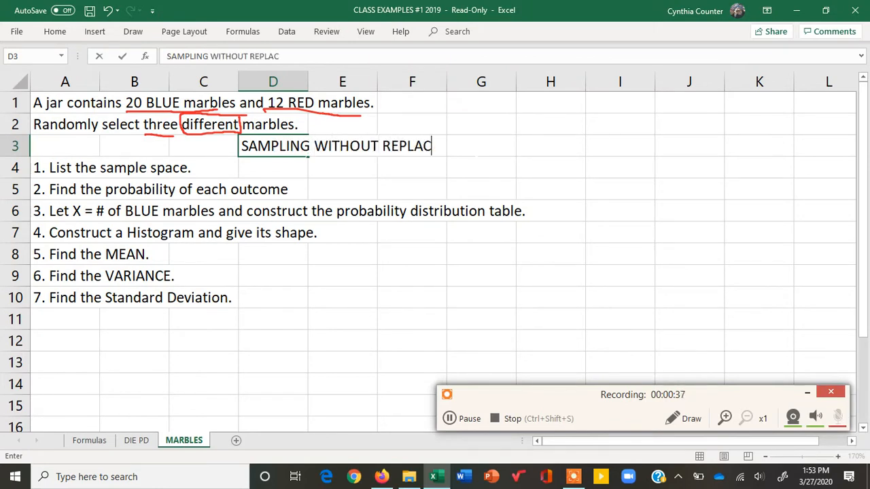
pyautogui.write('EMENT')
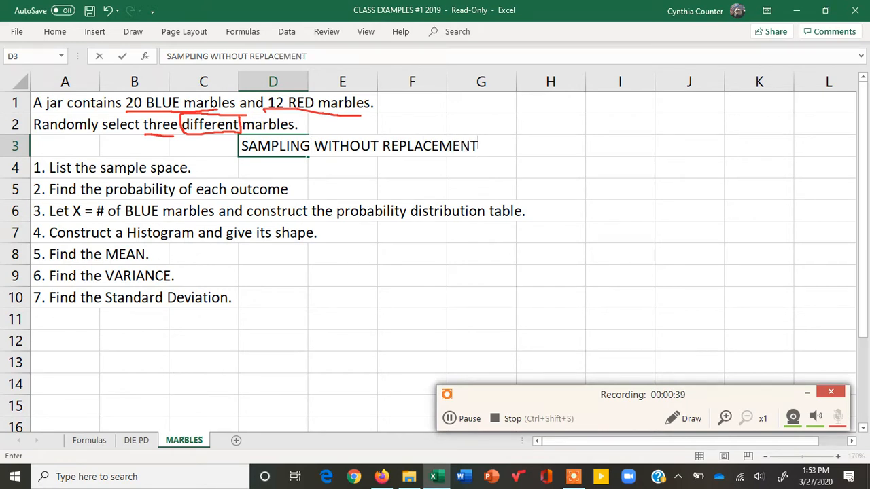
pyautogui.click(65, 168)
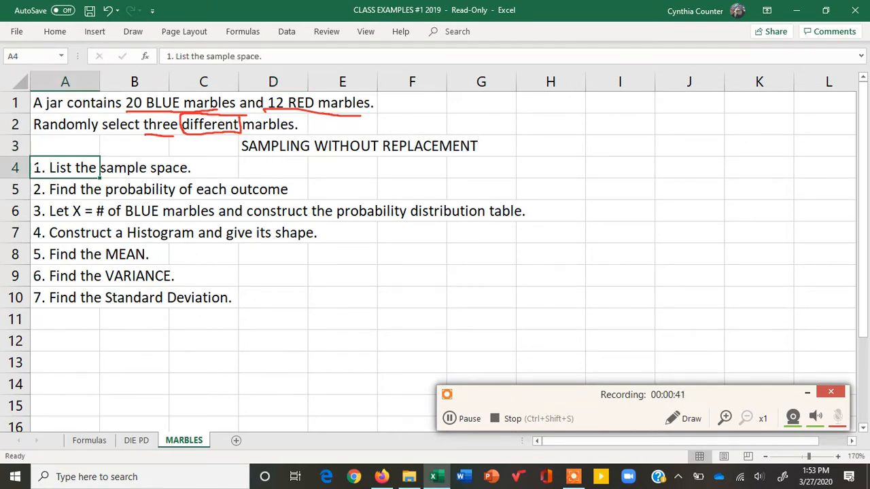
# - Start the sample space list in cell I4 with the all-red outcome RRR
pyautogui.moveTo(66, 168); pyautogui.dragTo(204, 169)
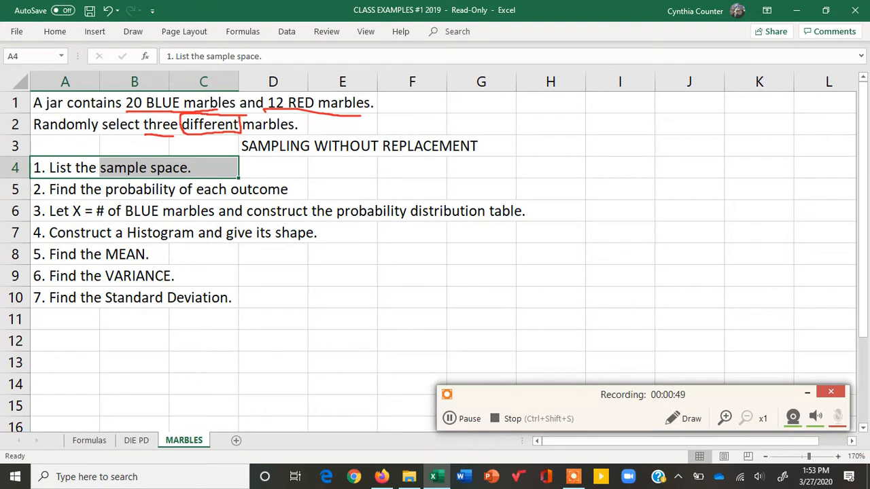
pyautogui.click(620, 168)
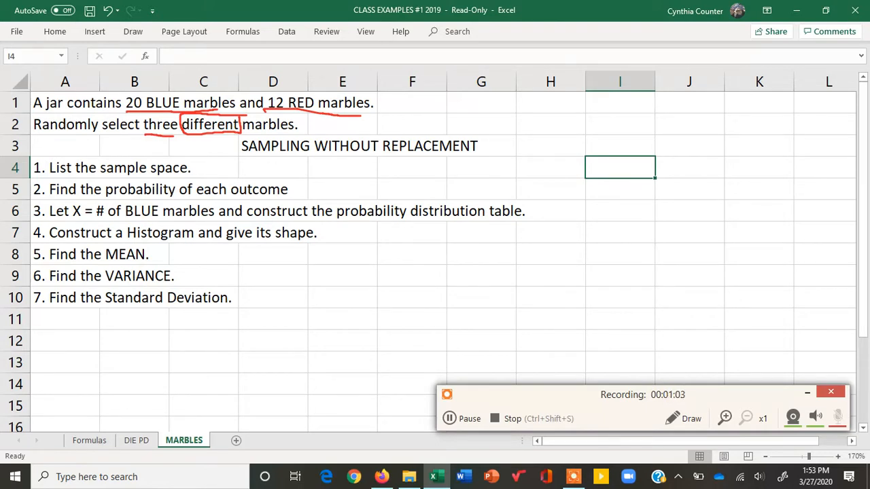
pyautogui.write('R')
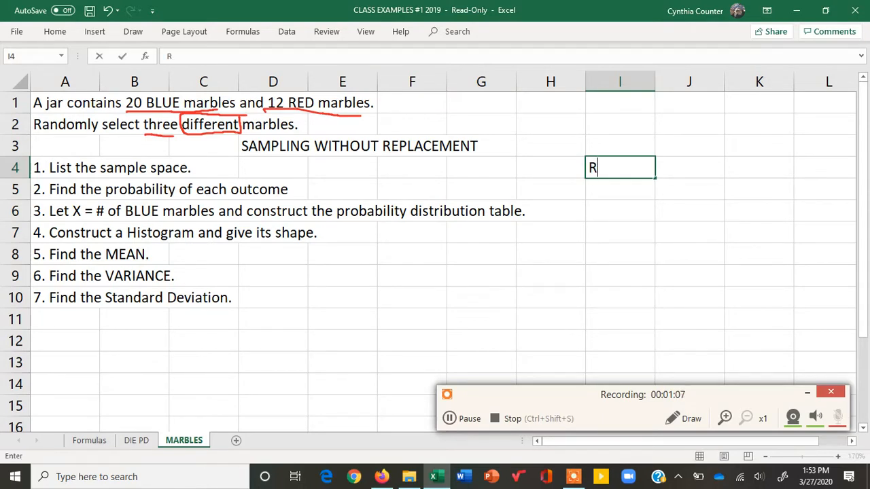
pyautogui.write('RR')
pyautogui.press('Return')
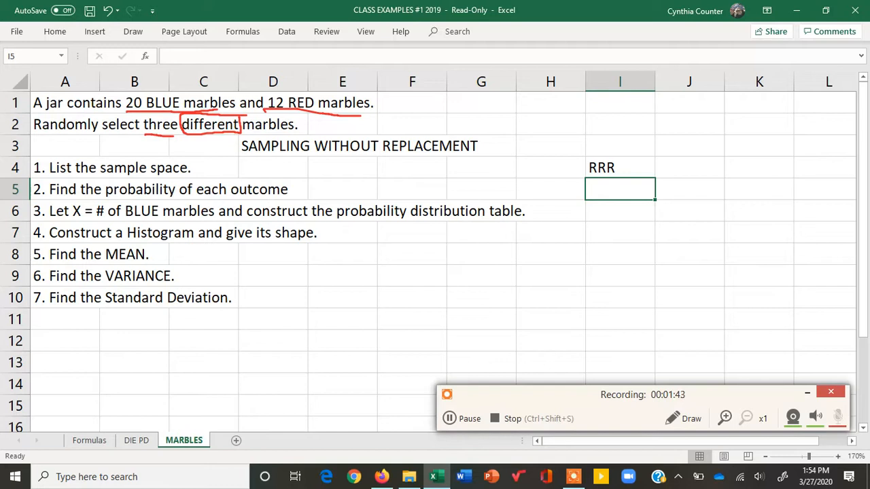
# - List the one-blue outcomes BRR, RBR and RRB in cells I5 to I7
pyautogui.write('B')
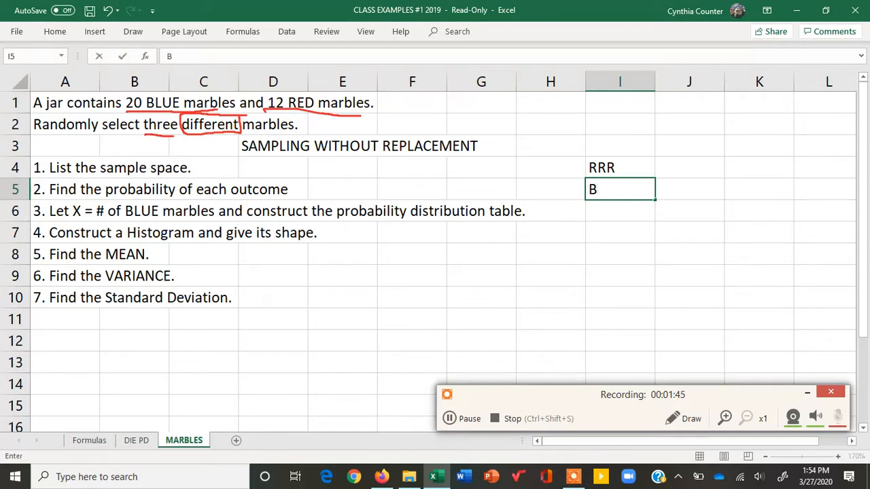
pyautogui.write('RR')
pyautogui.press('Return')
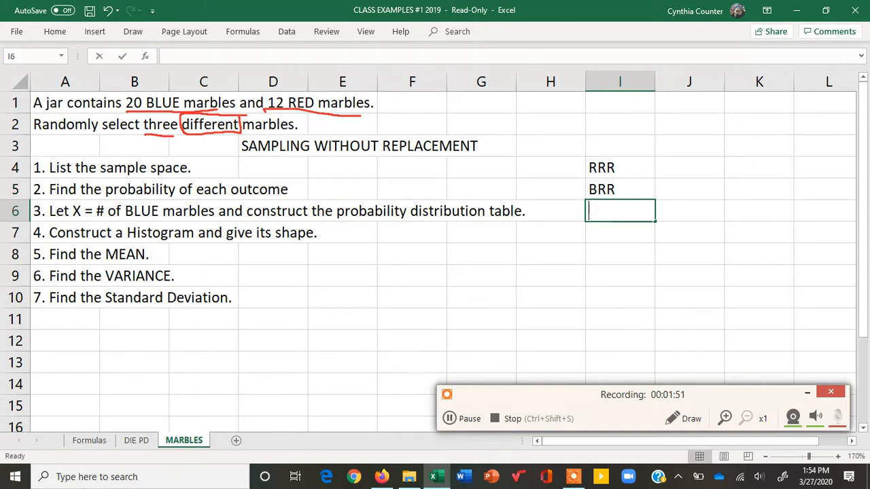
pyautogui.write('RB')
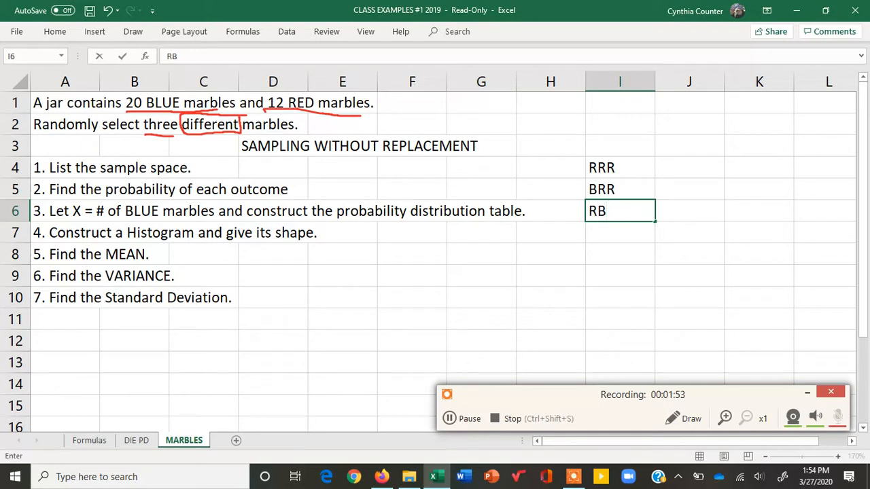
pyautogui.write('R')
pyautogui.press('Return')
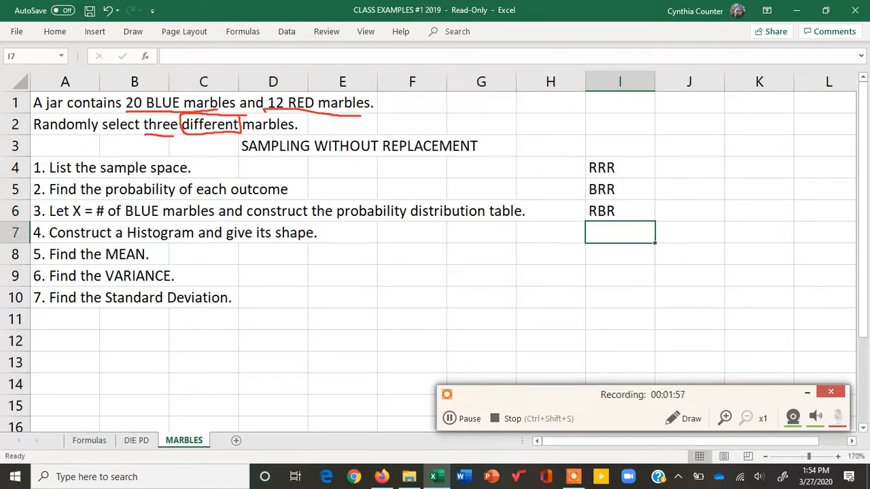
pyautogui.write('RR')
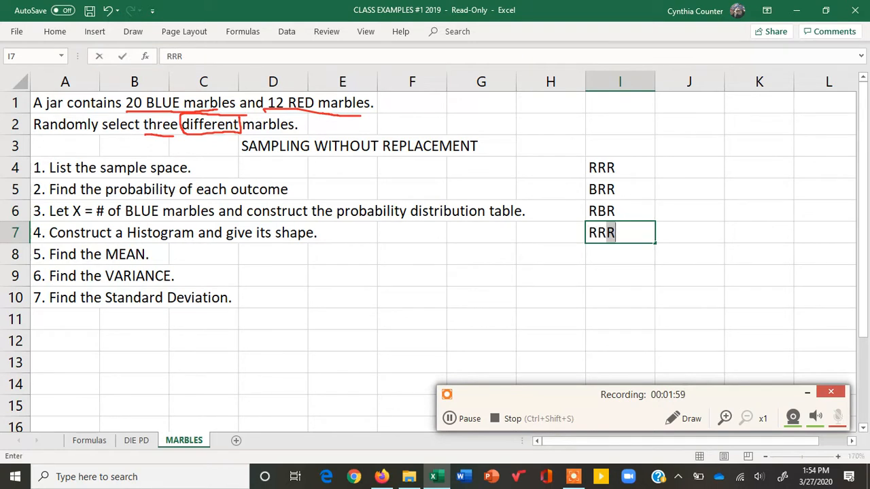
pyautogui.write('B')
pyautogui.press('Return')
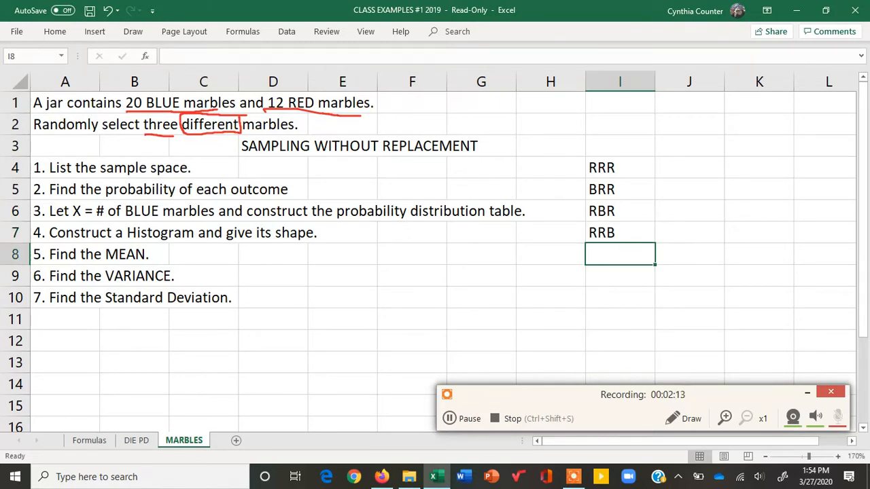
# - Add the two-blue outcomes BBR and BRB in cells I8 and I9
pyautogui.write('BB')
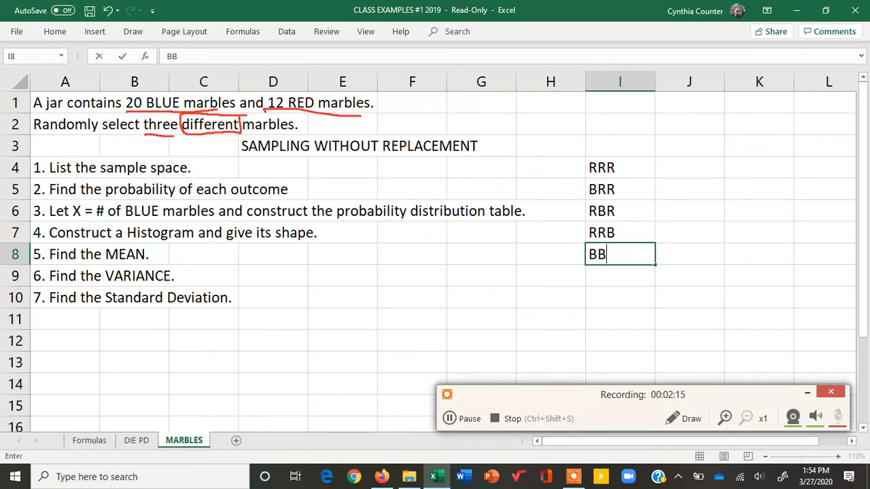
pyautogui.write('R')
pyautogui.press('Return')
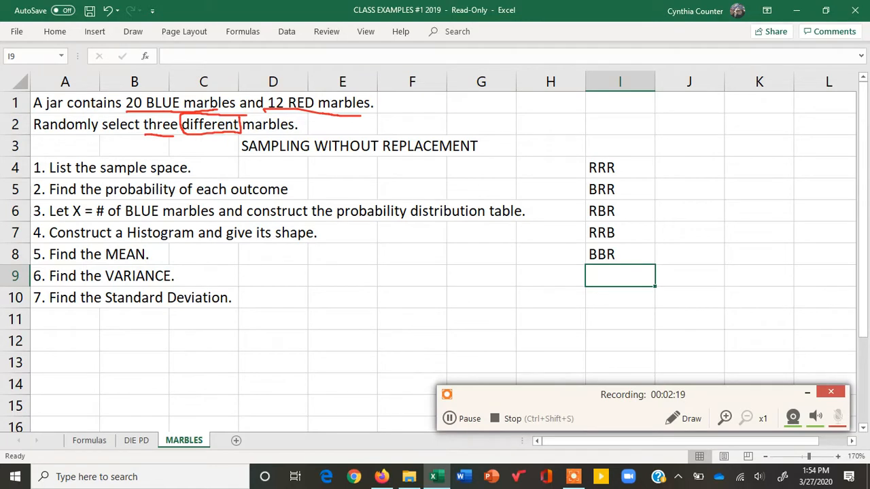
pyautogui.write('B')
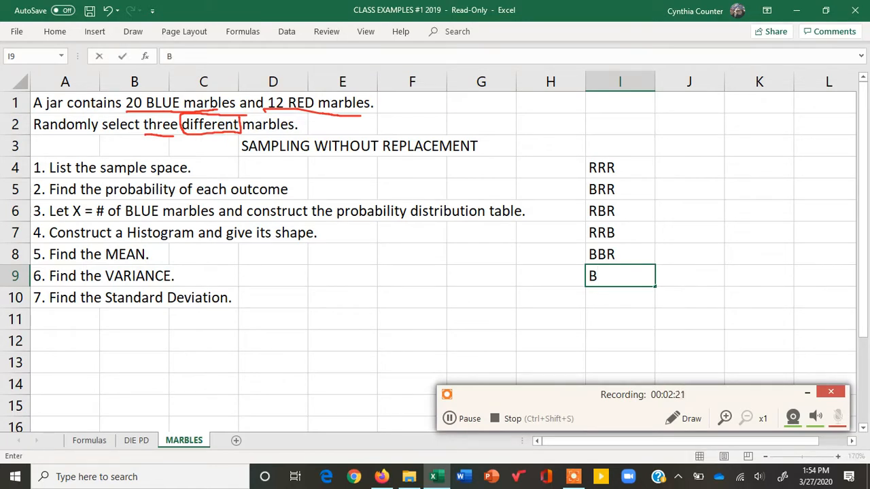
pyautogui.write('RR')
pyautogui.press('BackSpace')
pyautogui.write('B')
pyautogui.press('Return')
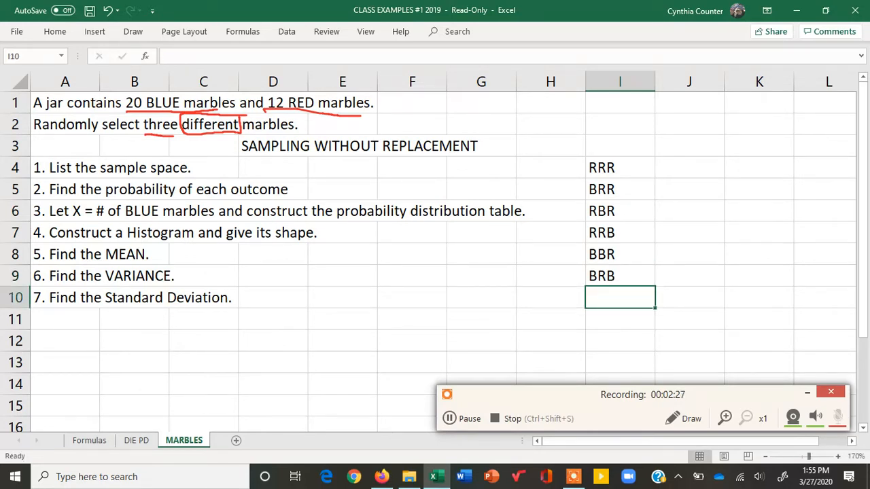
# - Complete the sample space with RBB in cell I10 and BBB in cell I11
pyautogui.write('B')
pyautogui.press('BackSpace')
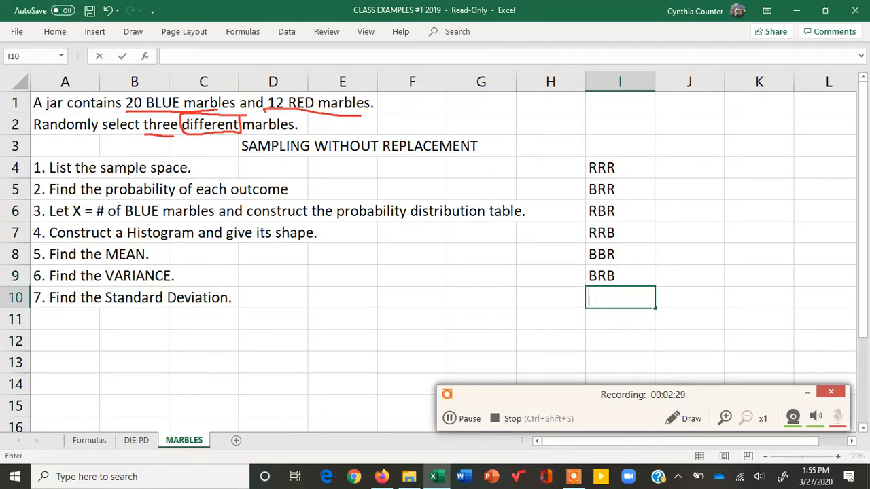
pyautogui.write('RBR')
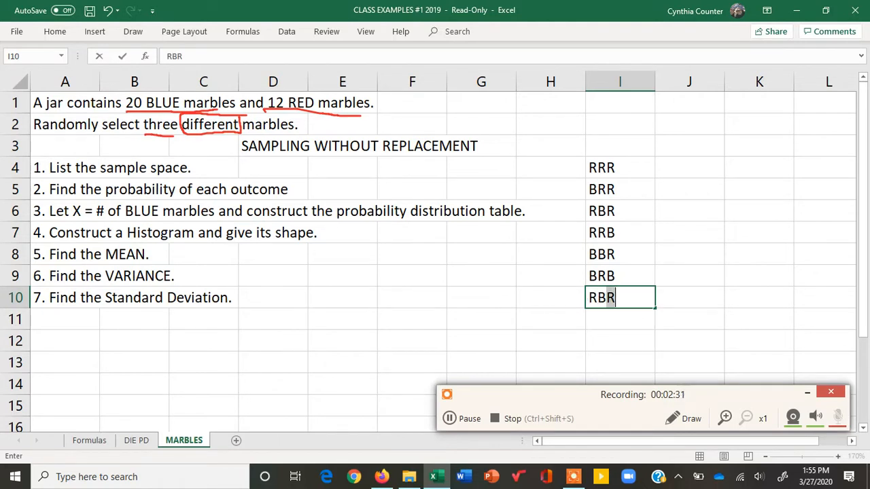
pyautogui.press('BackSpace')
pyautogui.write('B')
pyautogui.press('Return')
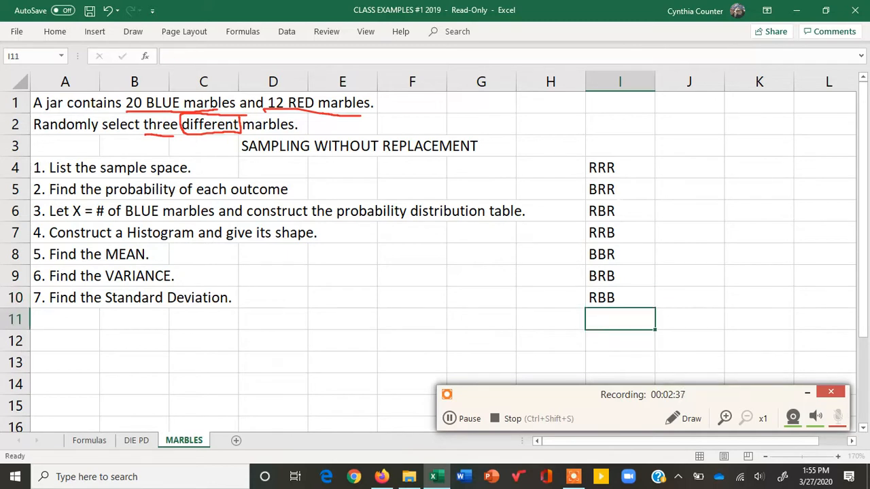
pyautogui.write('BBB')
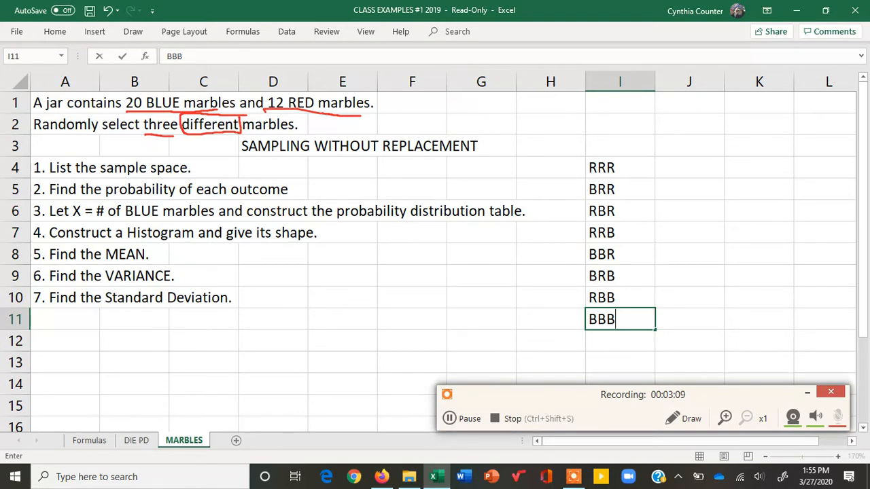
# - Calculate the probability of RRR in cell J4 with the formula =12/32*11/31*10/30
pyautogui.click(689, 167)
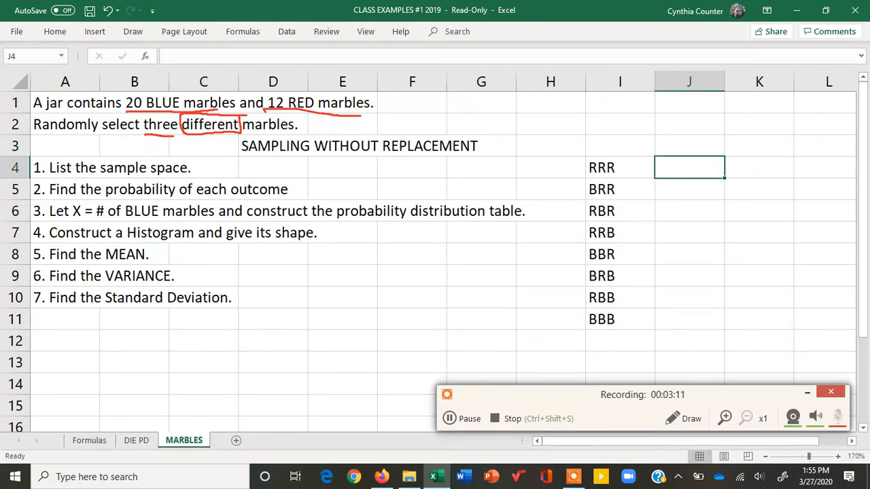
pyautogui.write('=')
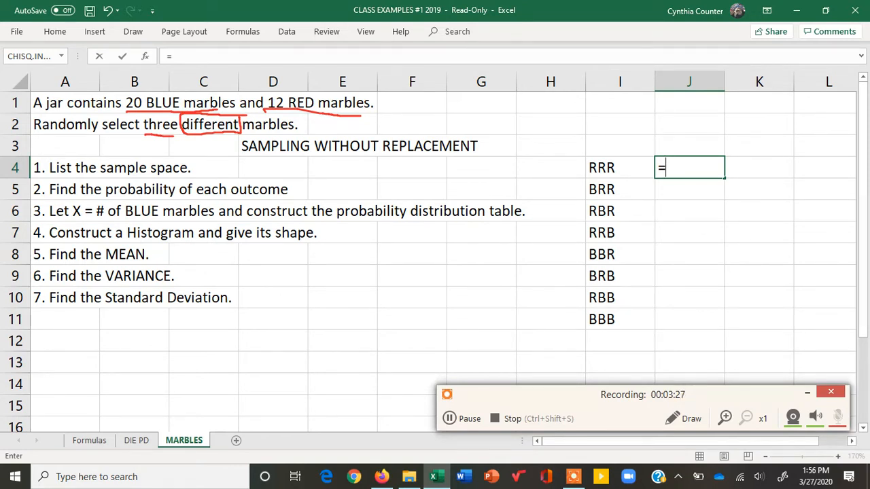
pyautogui.write('12/')
pyautogui.write('32')
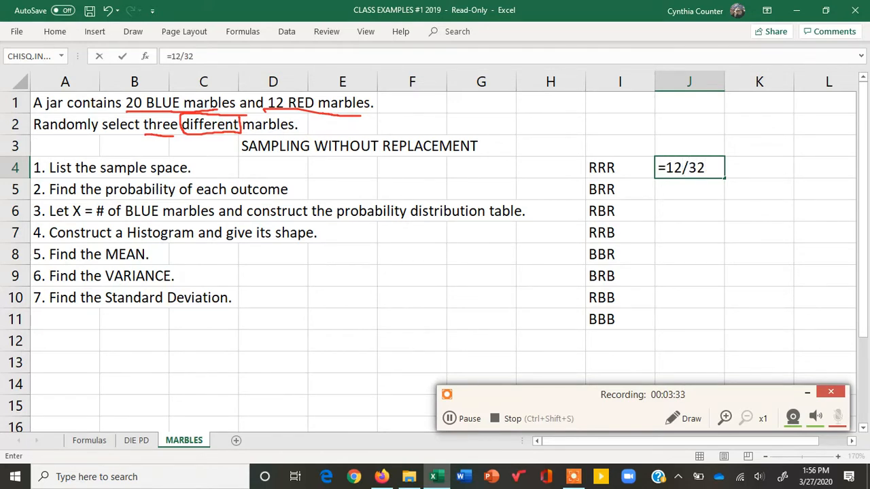
pyautogui.write('*')
pyautogui.write('11/31')
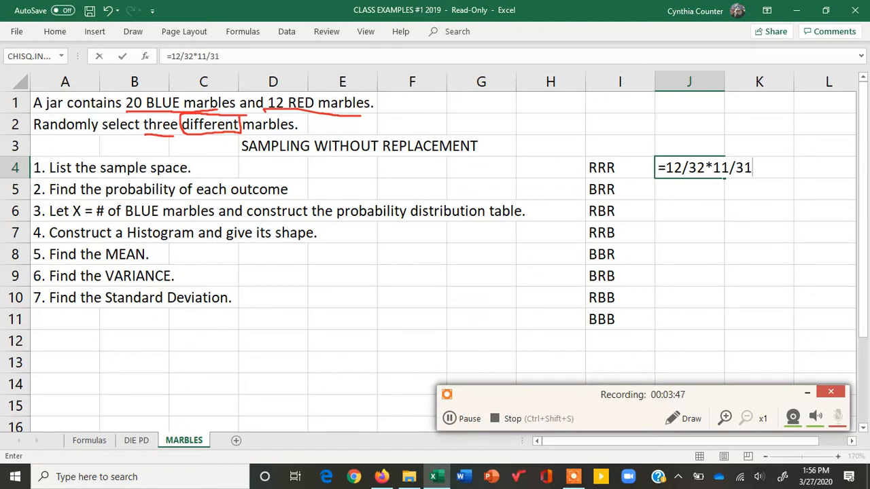
pyautogui.write('*10/30')
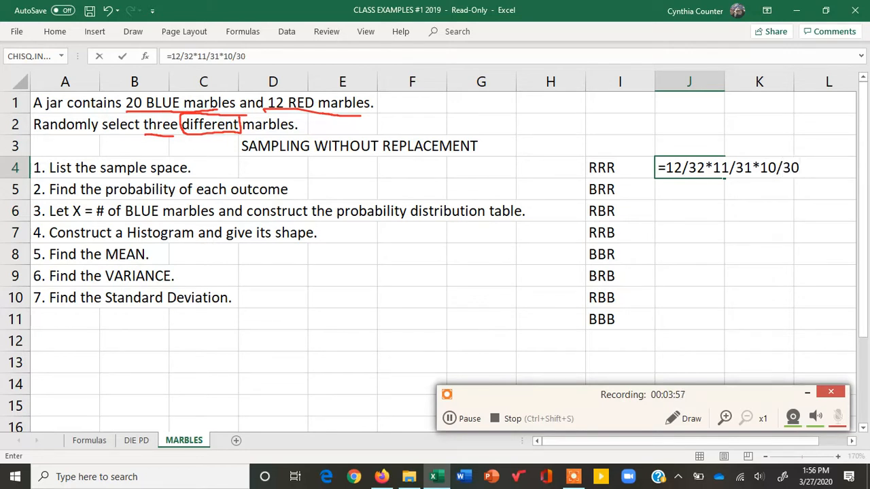
pyautogui.press('Return')
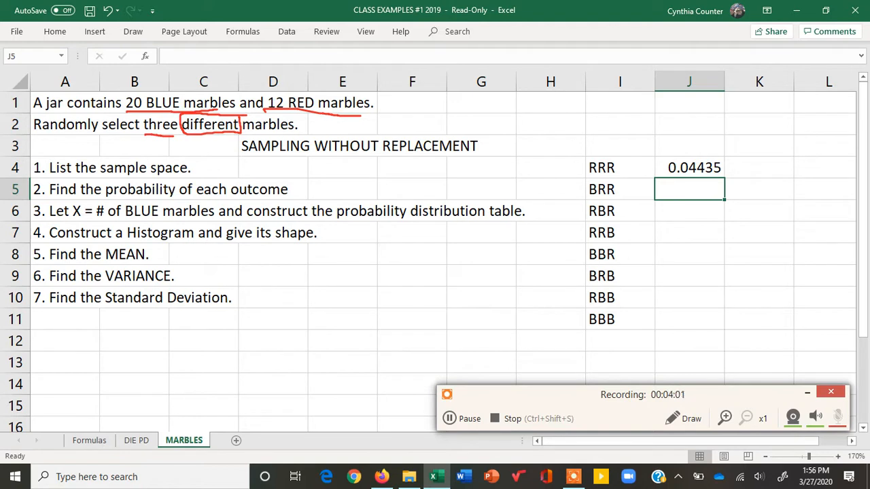
# - Show the RRR formula in cell J4 and mark its equals, division and multiplication signs with red arrows
pyautogui.click(709, 168)
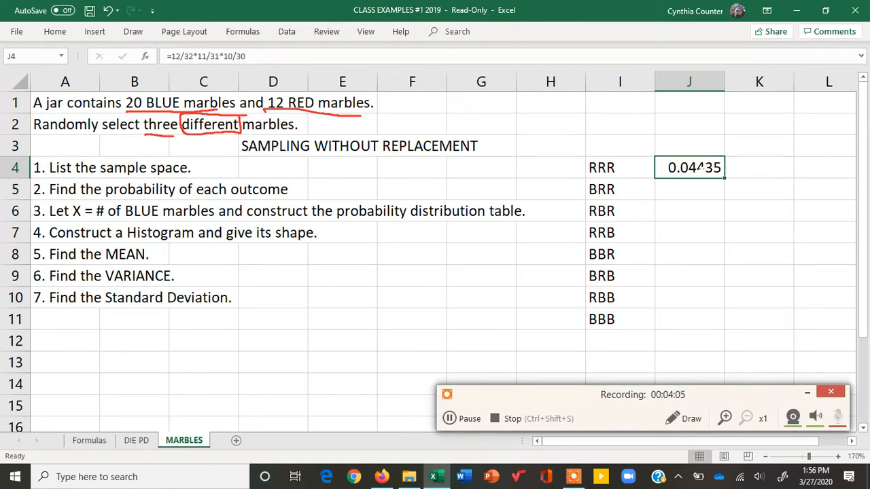
pyautogui.doubleClick(706, 168)
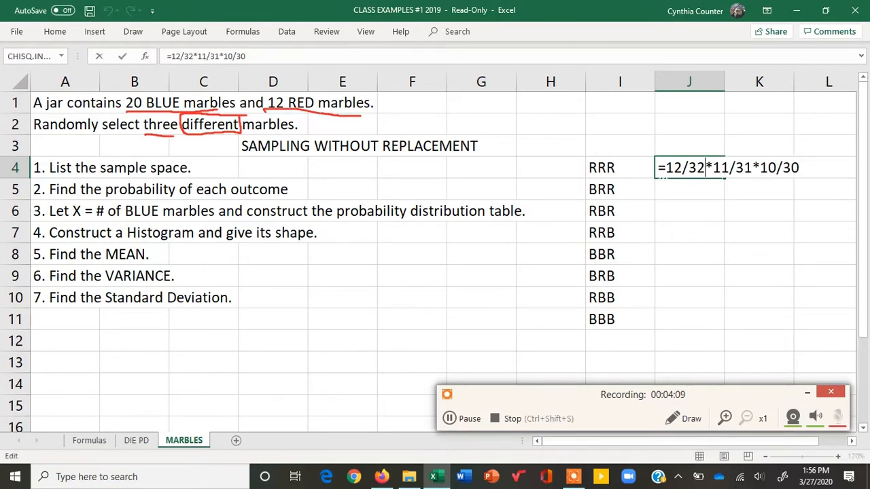
pyautogui.click(692, 420)
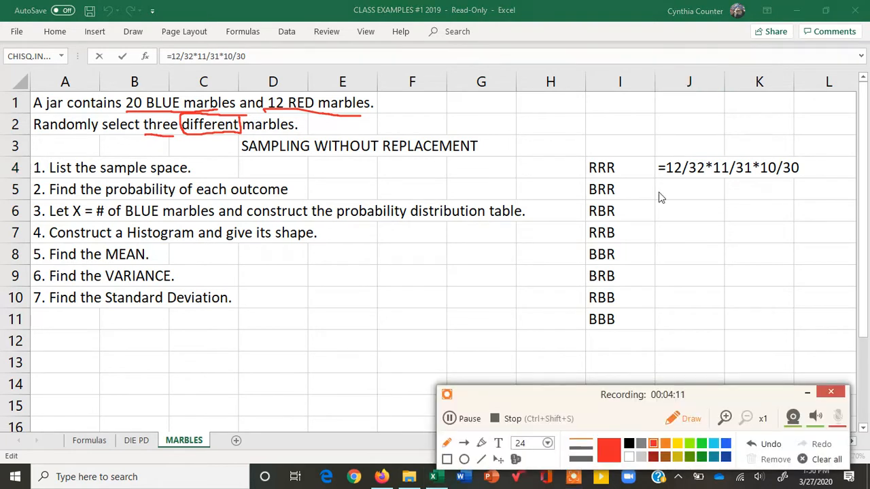
pyautogui.moveTo(663, 175); pyautogui.dragTo(668, 212)
pyautogui.moveTo(658, 181)
pyautogui.mouseDown()
pyautogui.moveTo(687, 201)
pyautogui.moveTo(681, 181)
pyautogui.mouseUp()
pyautogui.moveTo(711, 202); pyautogui.dragTo(704, 181)
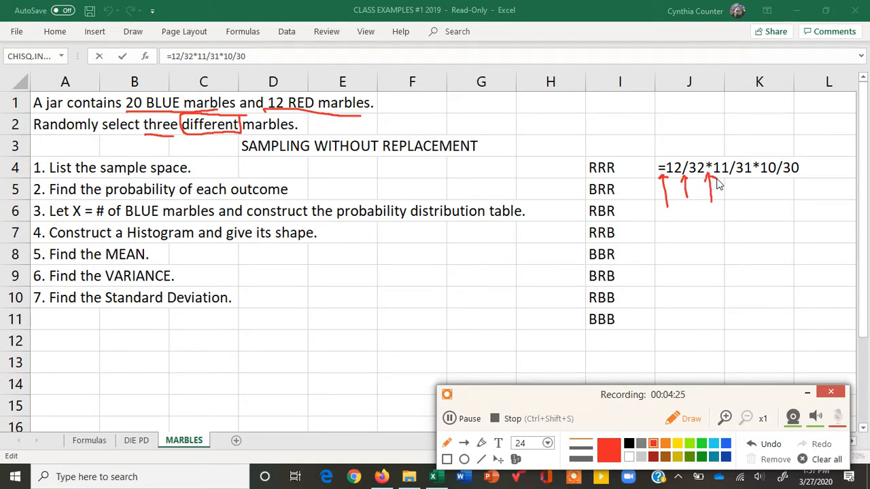
# - Clear all the red annotations, put the drawing tools away and close the formula in cell J4
pyautogui.click(824, 461)
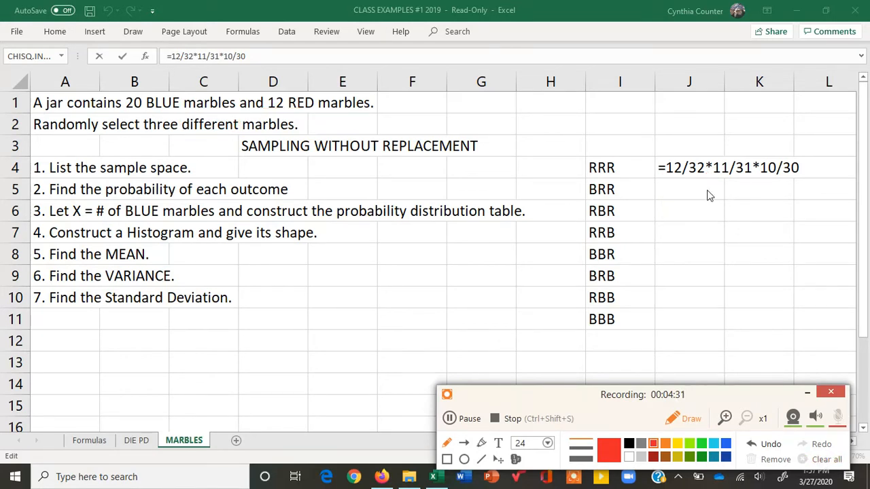
pyautogui.click(687, 419)
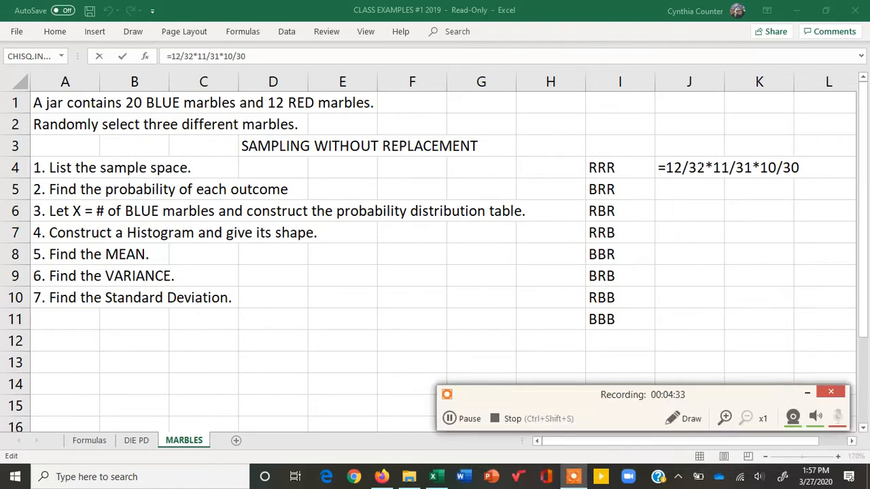
pyautogui.press('Return')
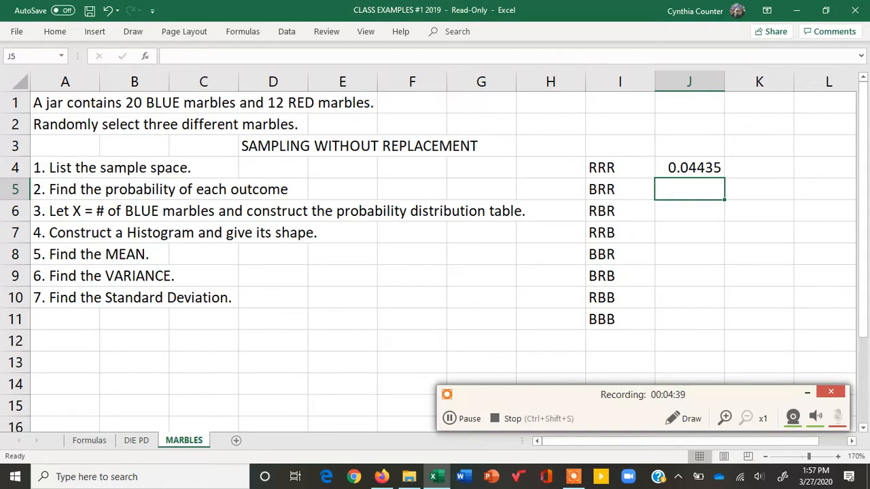
# - Calculate the probability of BRR in cell J5 with the formula =20/32*12/31*11/30
pyautogui.write('=')
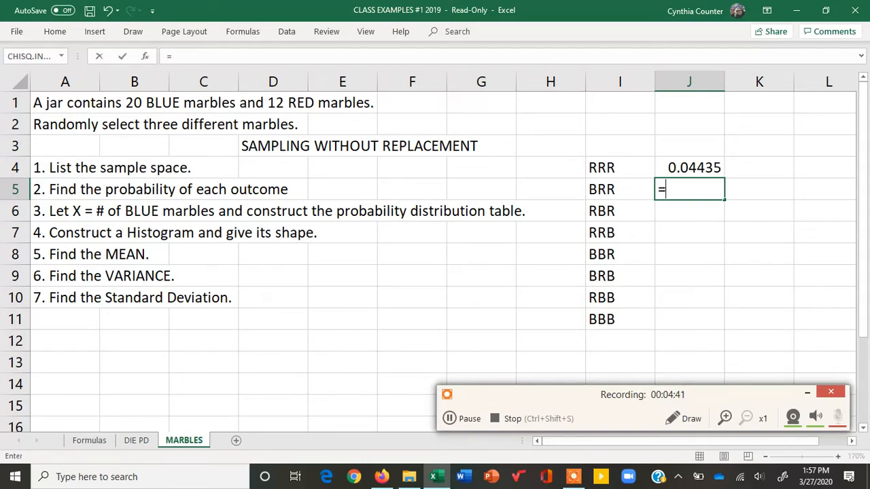
pyautogui.write('20/32')
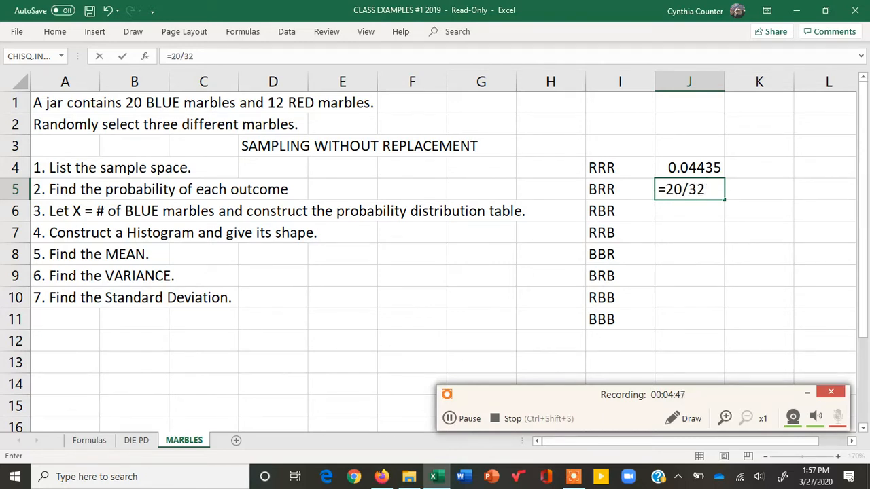
pyautogui.write('*12/31')
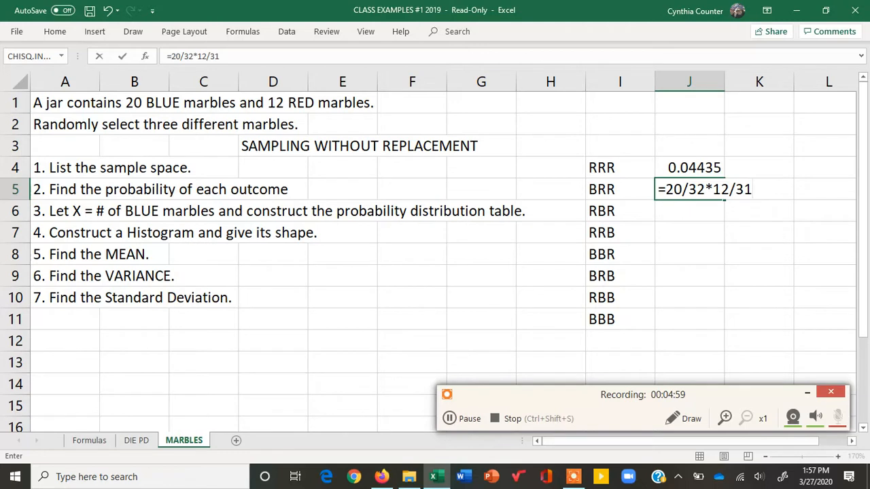
pyautogui.write('*11/30')
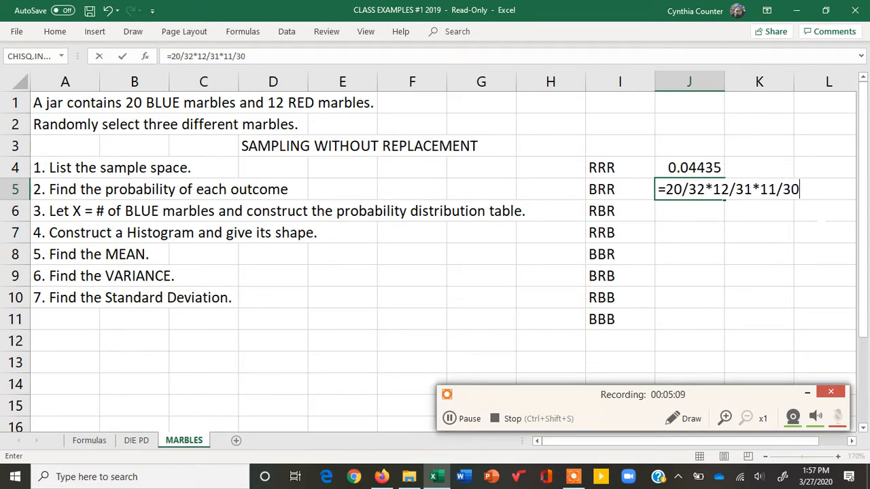
pyautogui.press('Return')
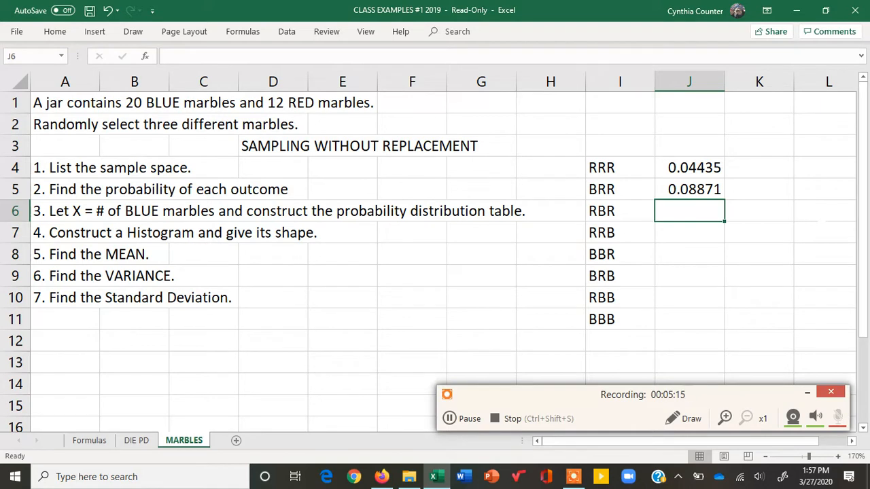
# - Calculate the probability of RBR in cell J6 with the formula =12/32*20/31*11/30
pyautogui.click(620, 211)
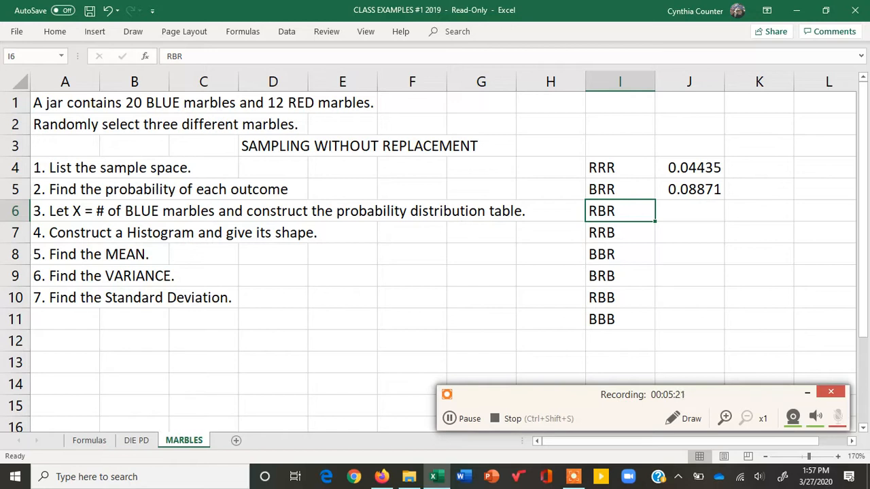
pyautogui.click(689, 211)
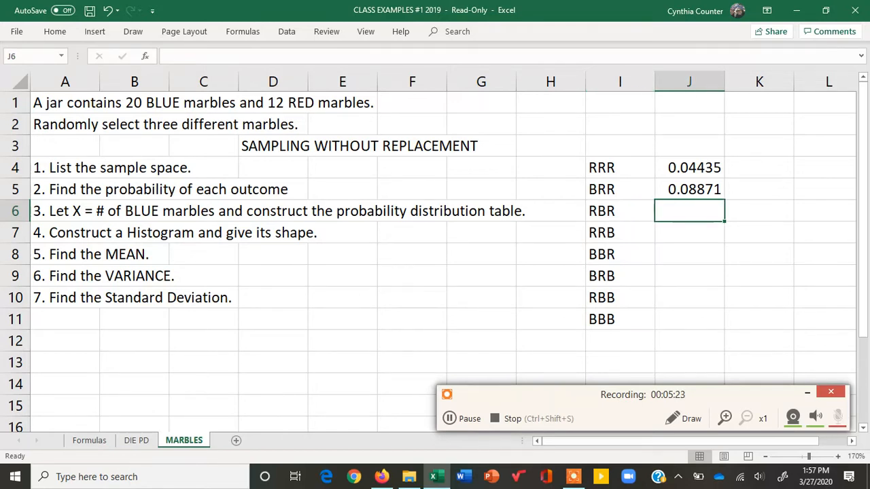
pyautogui.write('=')
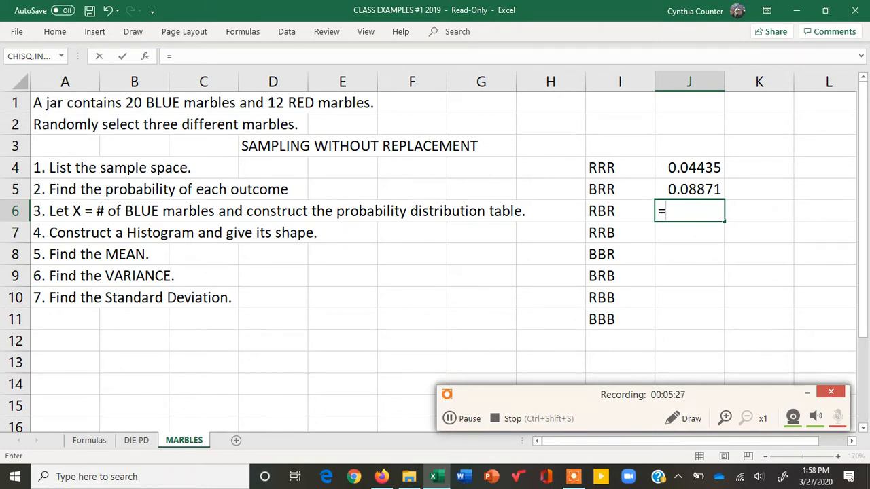
pyautogui.write('12/32*')
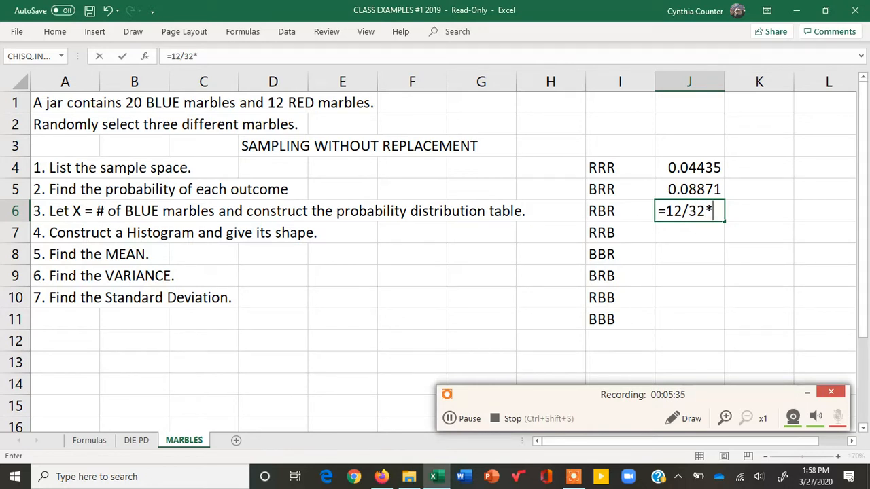
pyautogui.write('20/31')
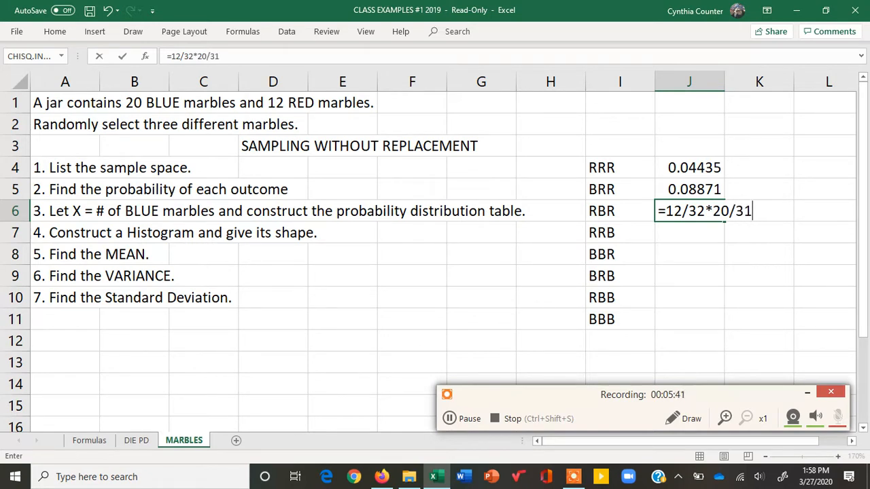
pyautogui.write('*11/30')
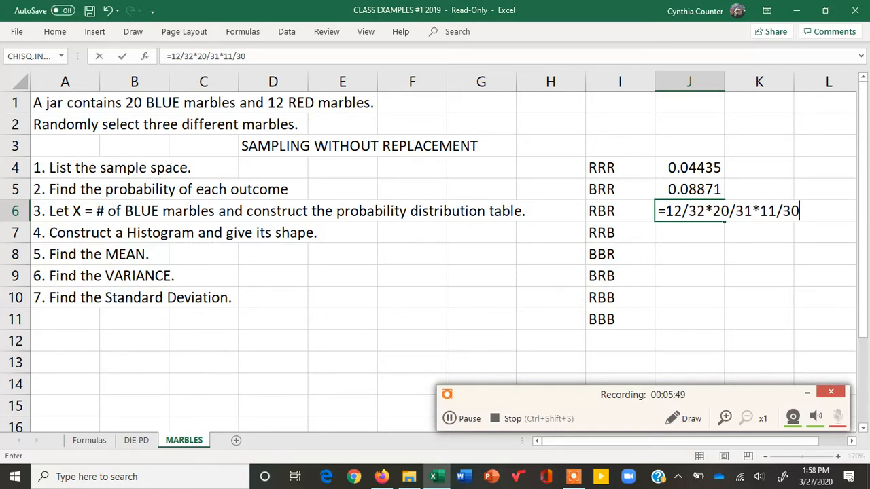
pyautogui.press('Return')
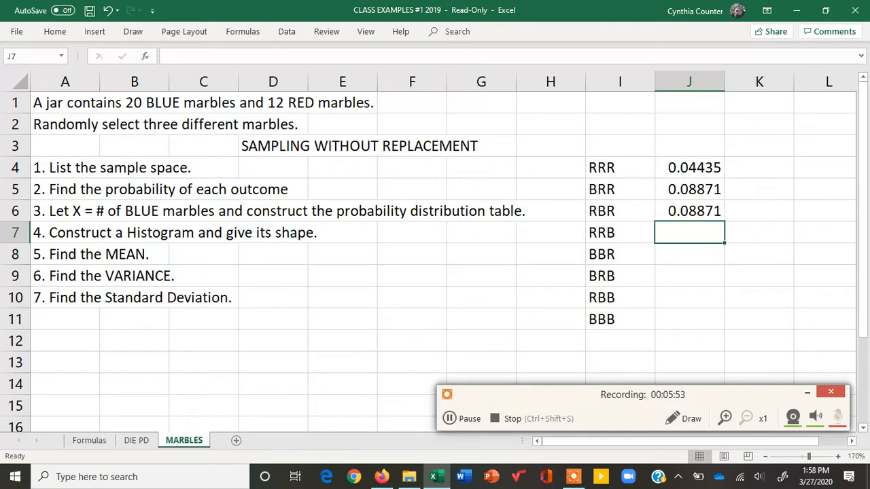
# - Calculate the probability of RRB in cell J7 with the formula =12/32*11/31*20/30
pyautogui.moveTo(689, 189); pyautogui.dragTo(690, 208)
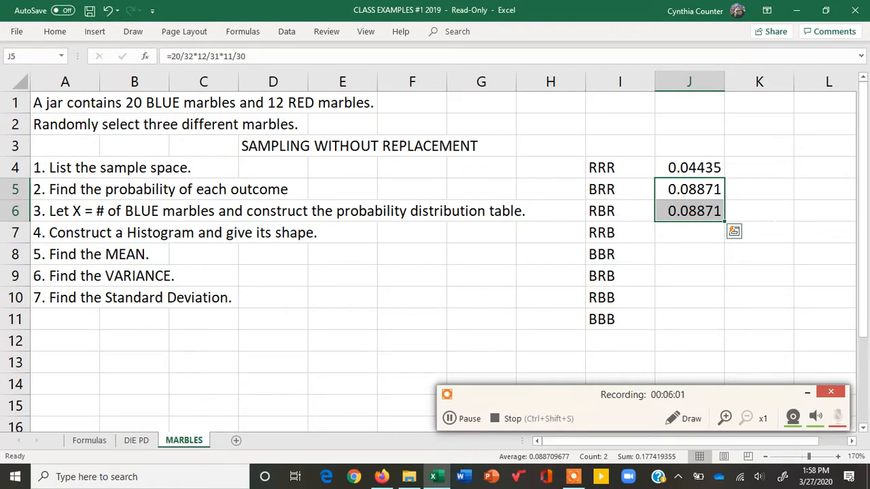
pyautogui.click(689, 232)
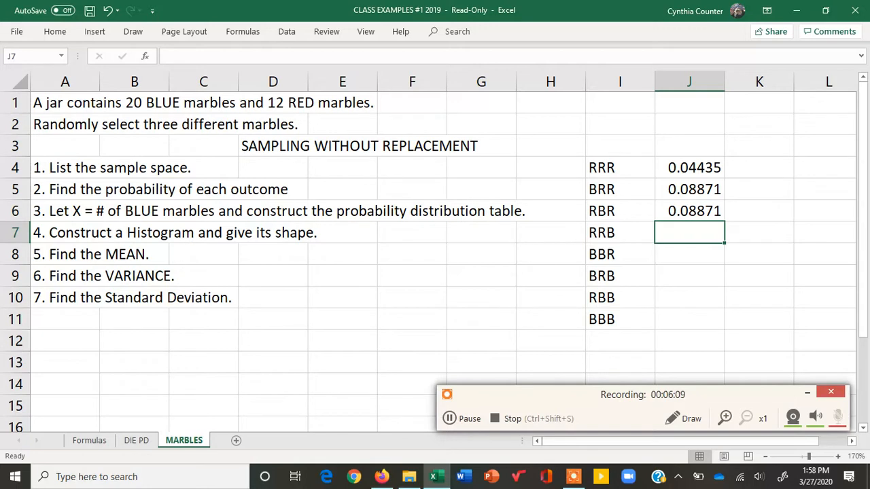
pyautogui.write('=')
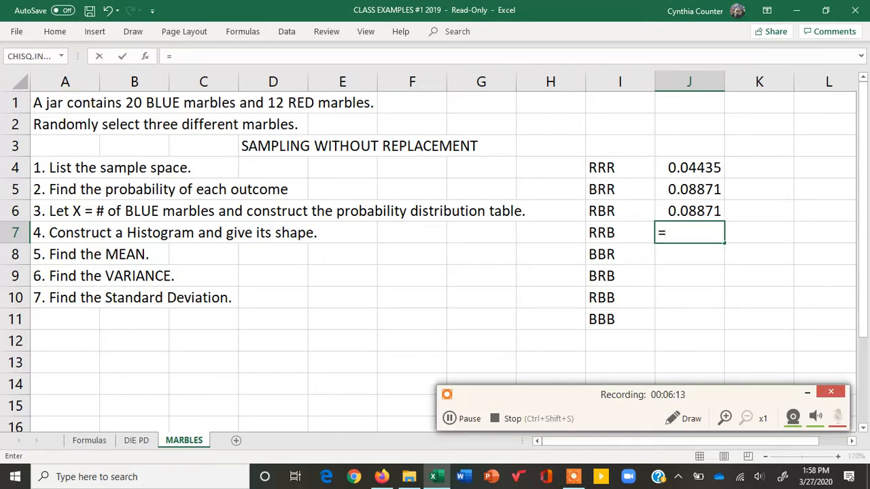
pyautogui.write('12/32')
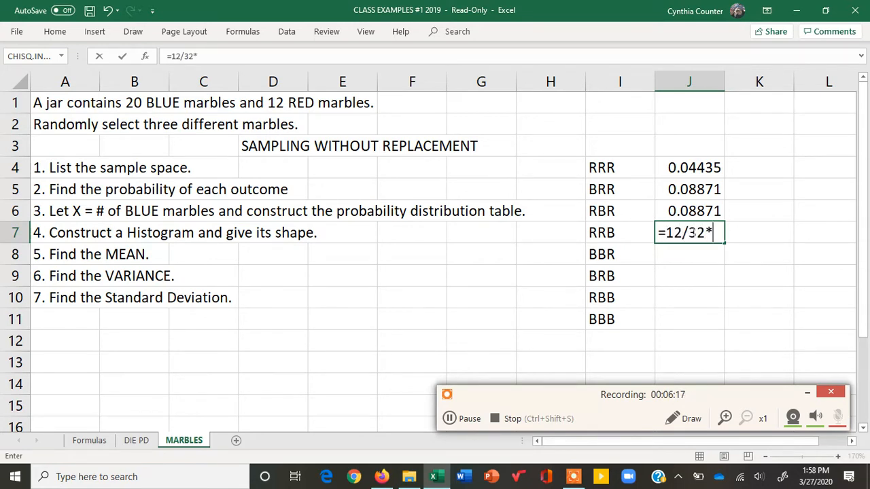
pyautogui.write('*11/31')
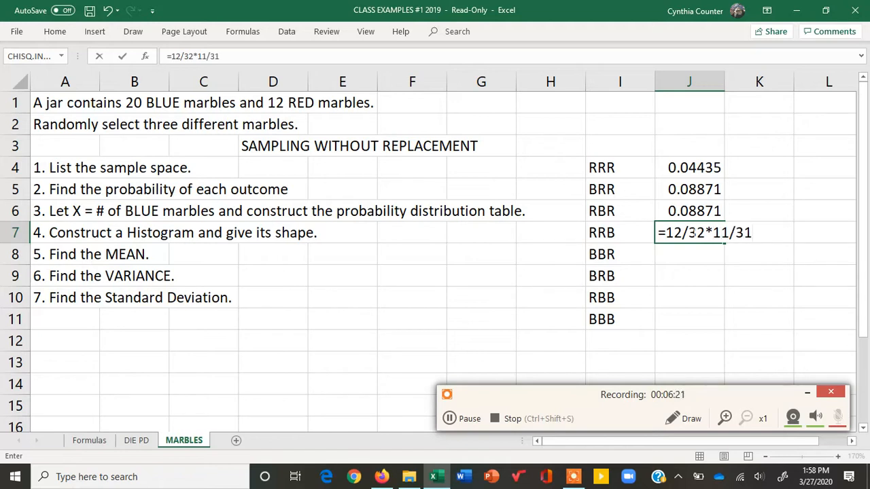
pyautogui.write('*20/30')
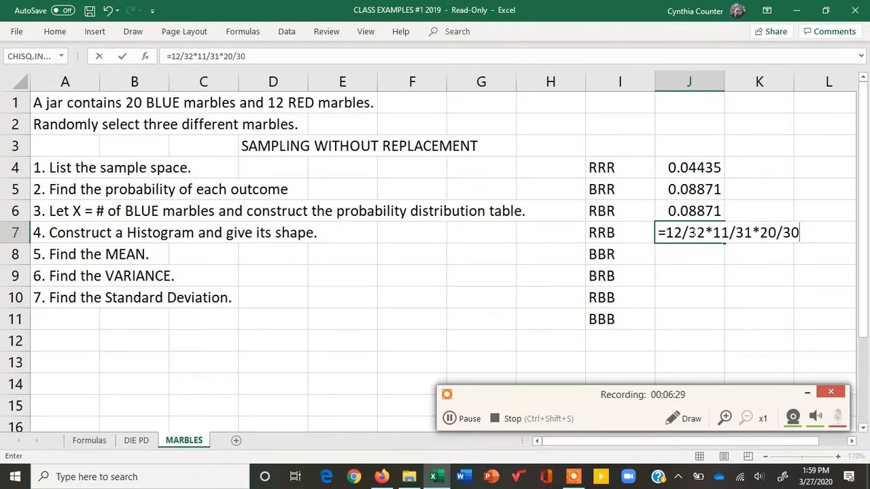
pyautogui.press('Return')
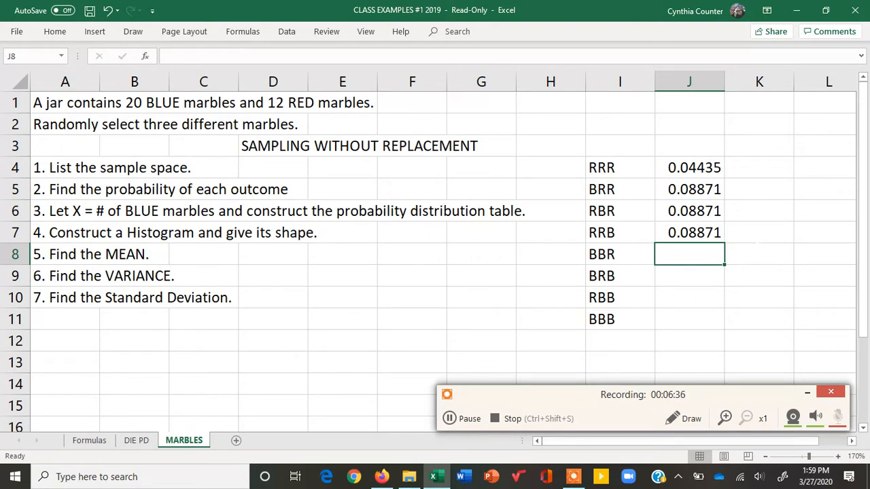
# - Calculate the probability of BBR in cell J8 with the formula =20/32*19/31*12/30
pyautogui.write('=')
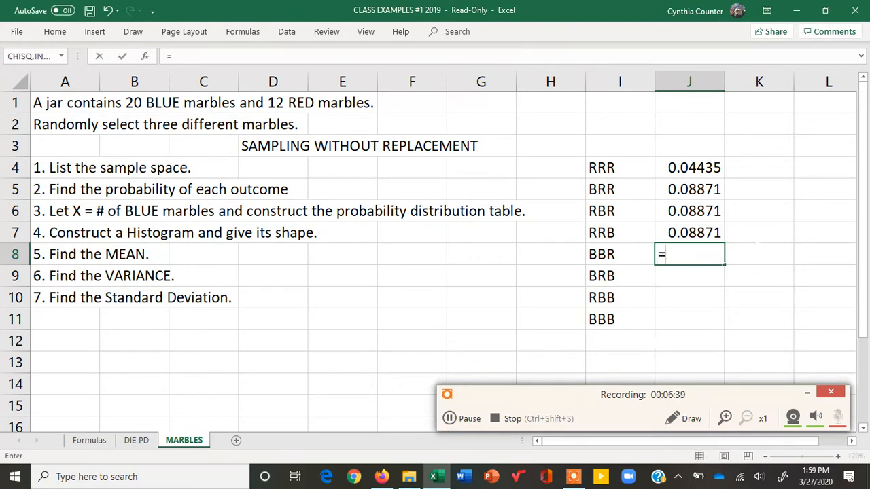
pyautogui.write('20/32')
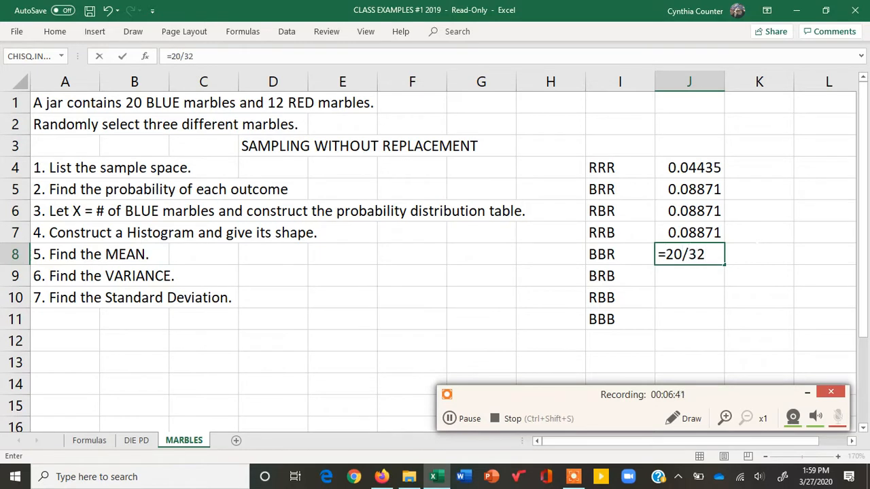
pyautogui.write('*19/31')
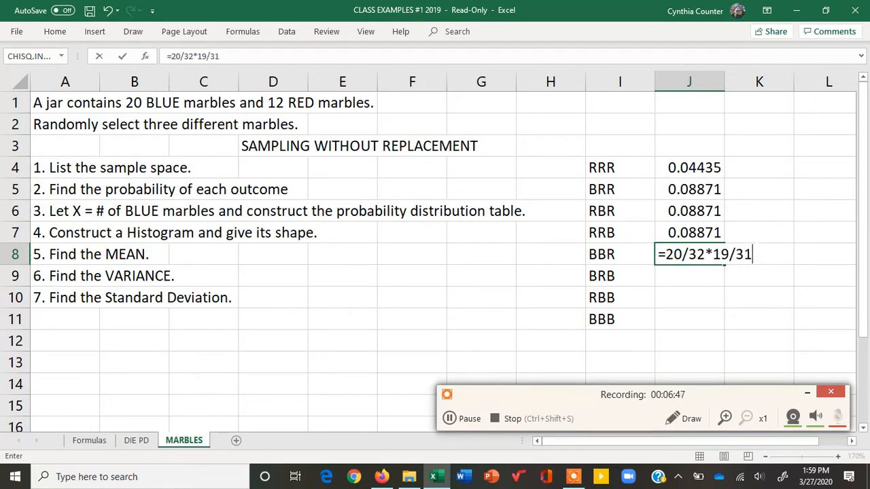
pyautogui.write('*')
pyautogui.write('12/30')
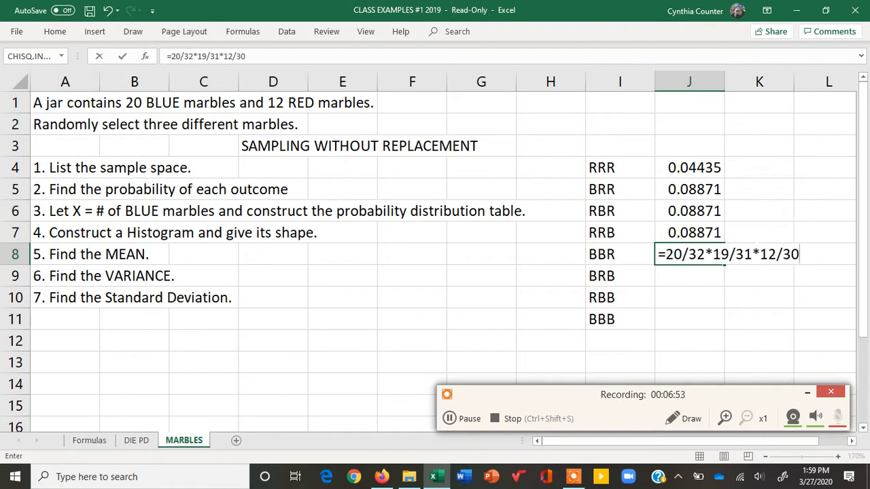
pyautogui.press('Return')
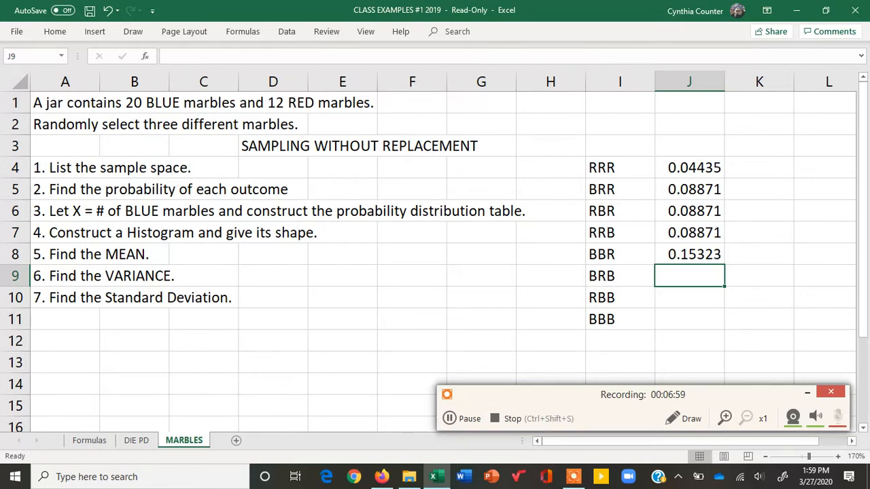
# - Calculate the probability of BRB in cell J9 with the formula =20/32*12/31*19/30
pyautogui.write('=')
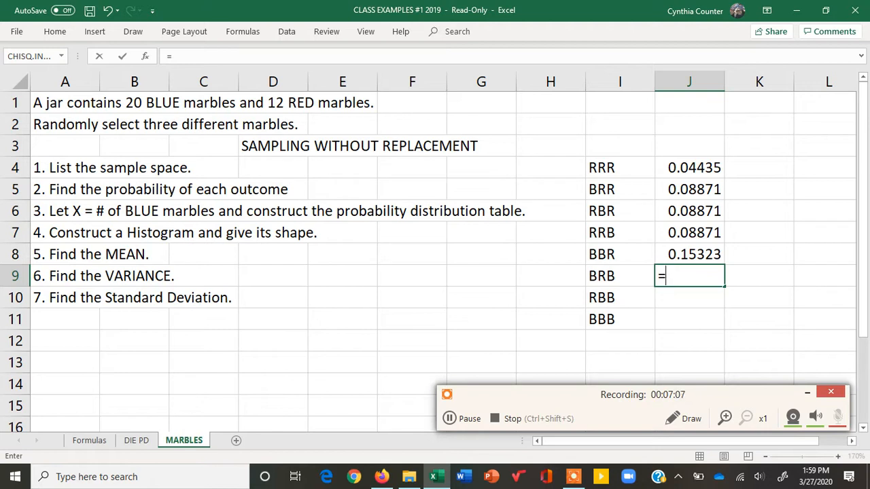
pyautogui.write('20/32')
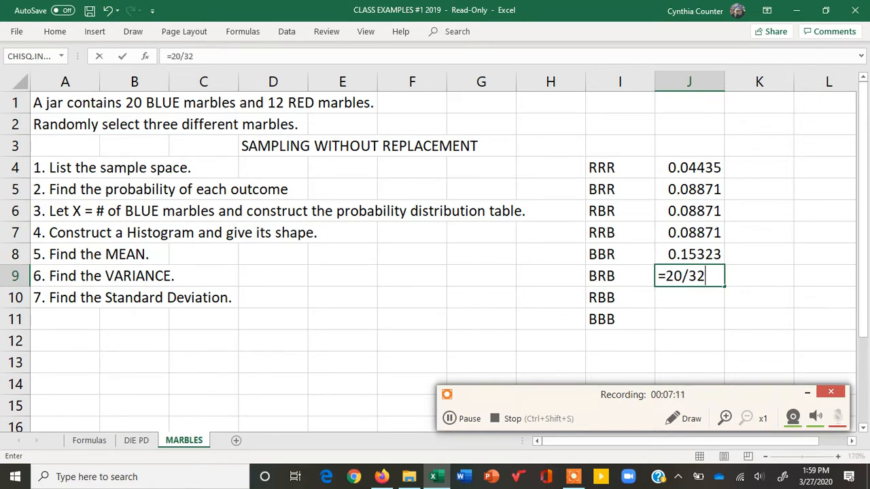
pyautogui.write('*12/3')
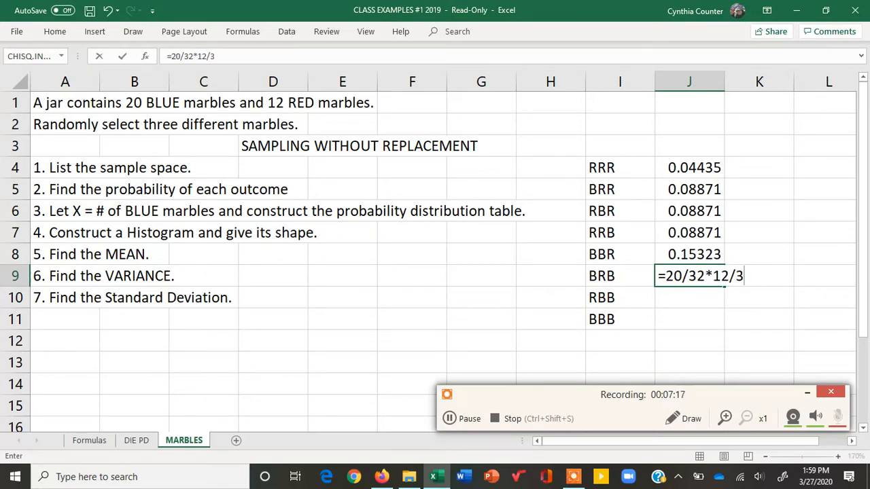
pyautogui.write('1*19/30')
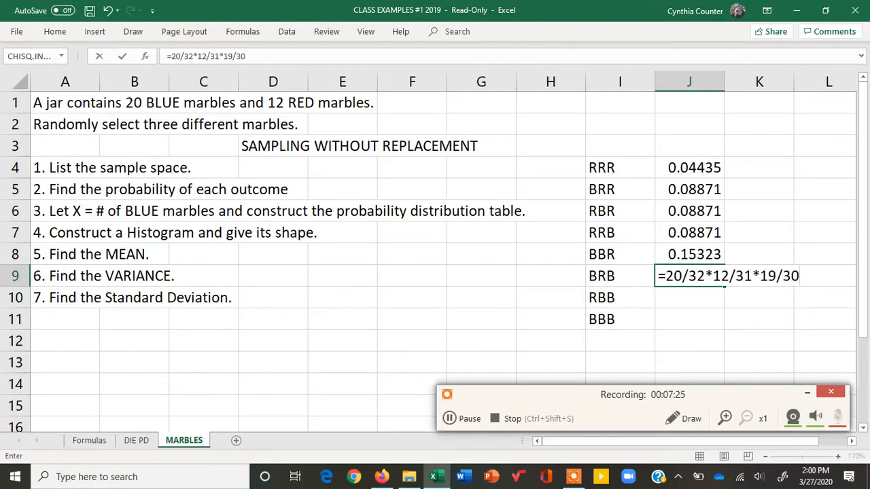
pyautogui.press('Return')
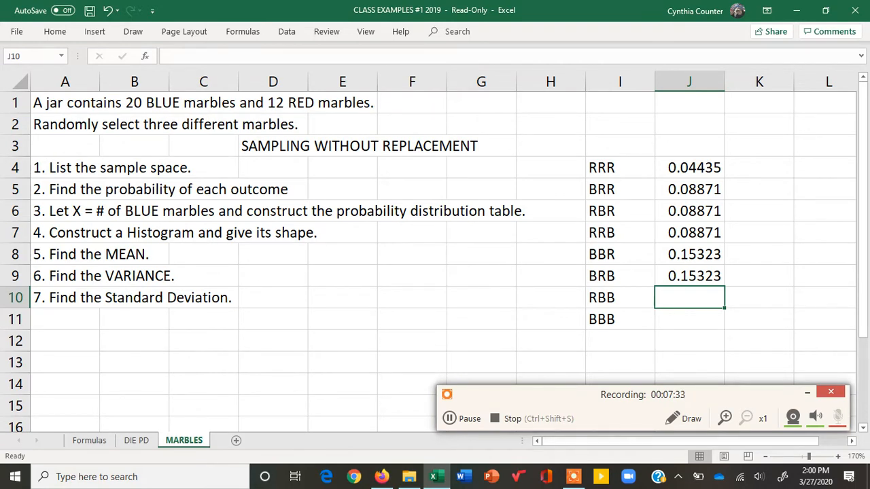
# - Calculate the probability of RBB in cell J10 with the formula =12/32*20/31*19/30
pyautogui.write('=')
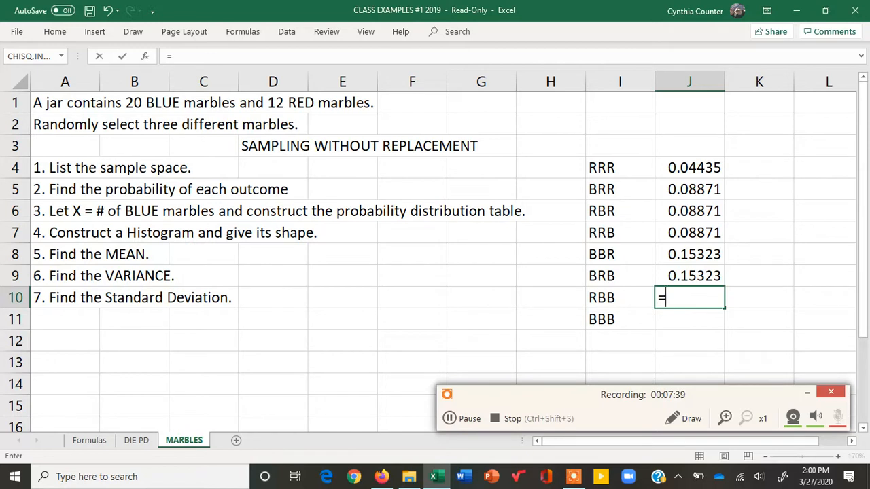
pyautogui.write('12/32')
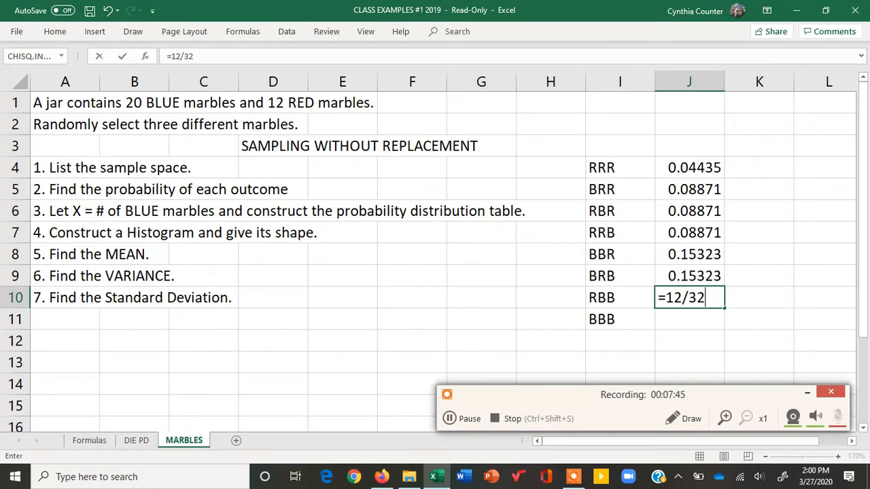
pyautogui.write('*20/31')
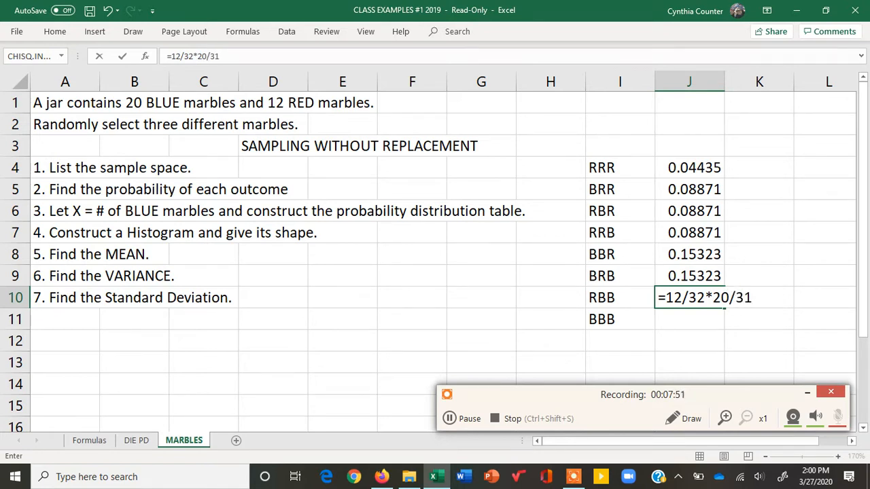
pyautogui.write('*19/30')
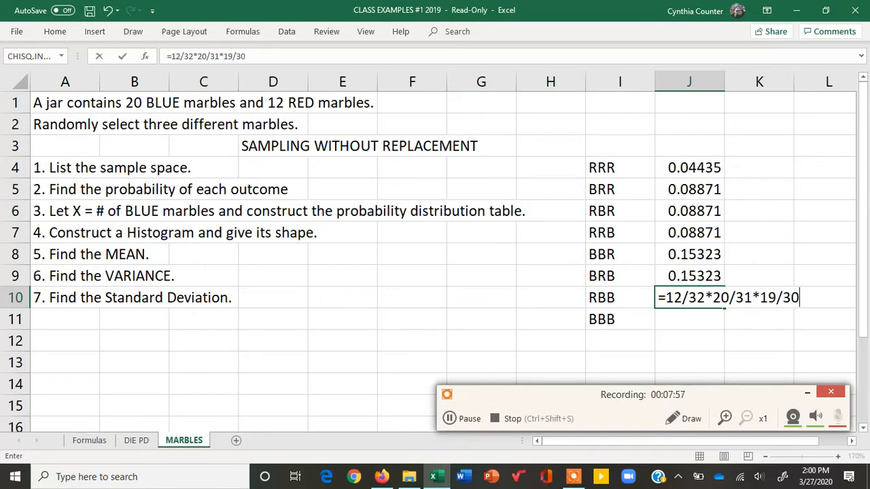
pyautogui.press('Return')
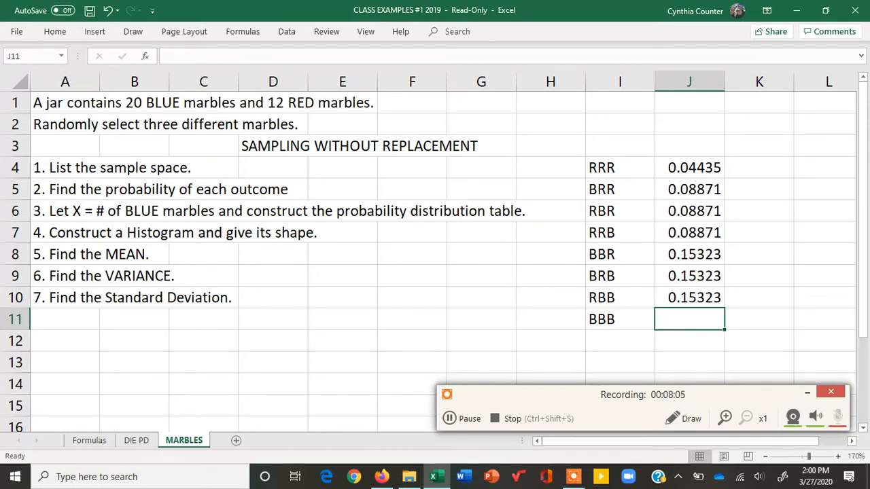
# - Calculate the probability of BBB in cell J11 with the formula =20/32*19/31*18/30
pyautogui.write('=')
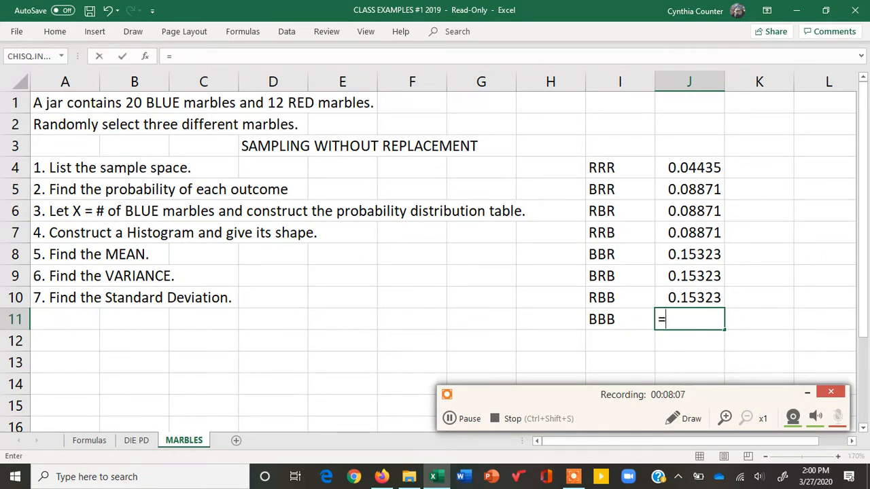
pyautogui.write('20/32')
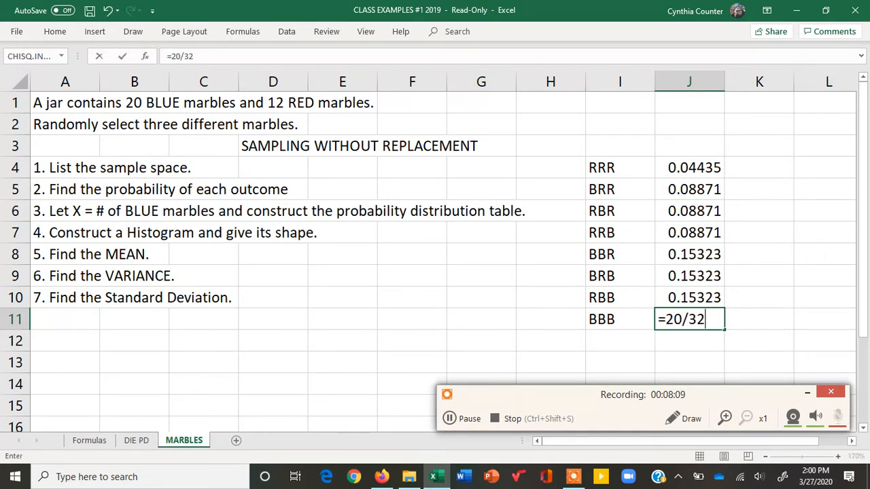
pyautogui.write('*19')
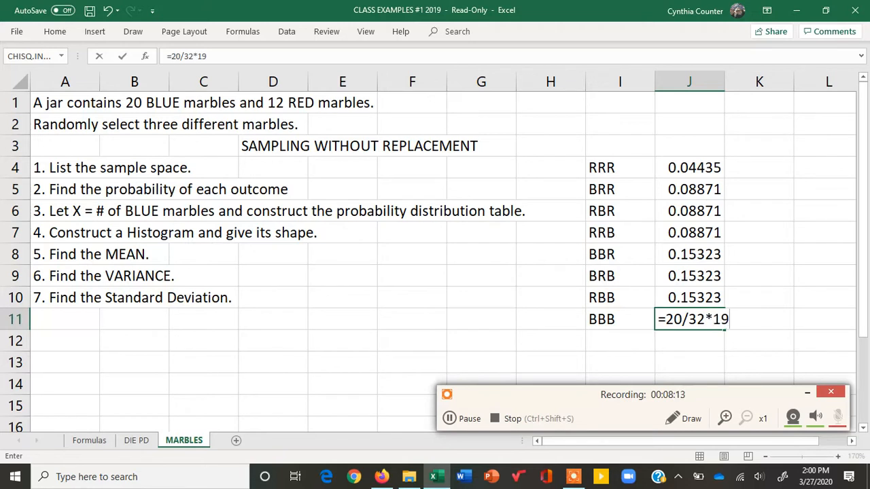
pyautogui.write('/31*18/30')
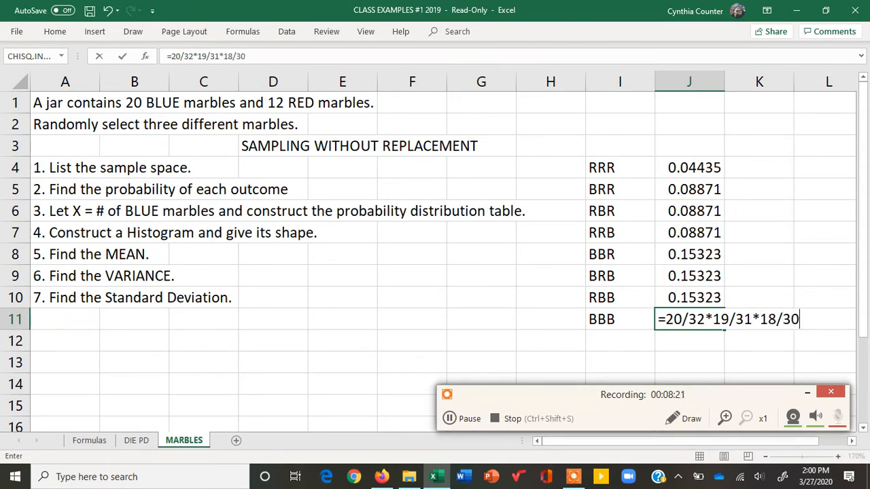
pyautogui.press('Return')
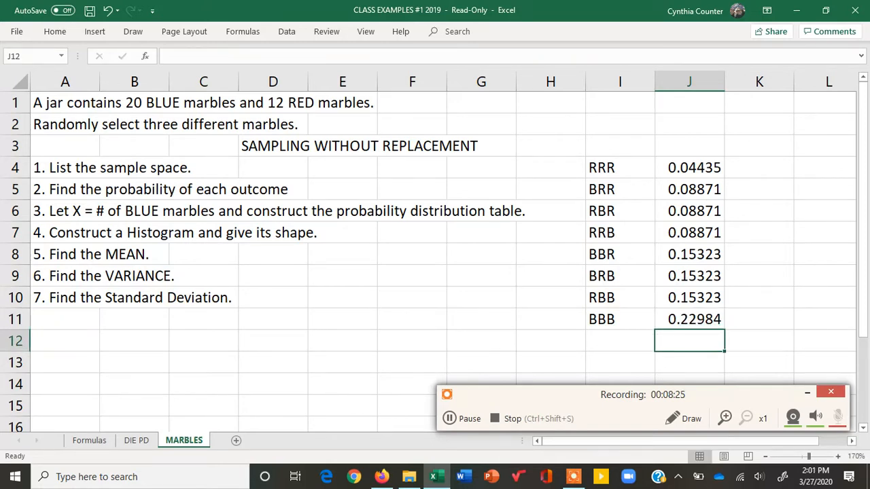
# - Highlight the outcomes and their probabilities in I4:J11 with a yellow fill
pyautogui.moveTo(646, 169); pyautogui.dragTo(675, 326)
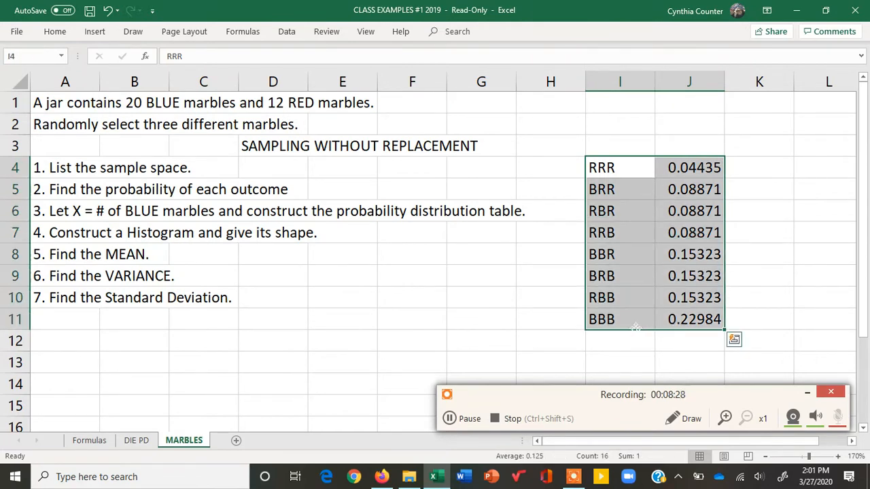
pyautogui.click(54, 34)
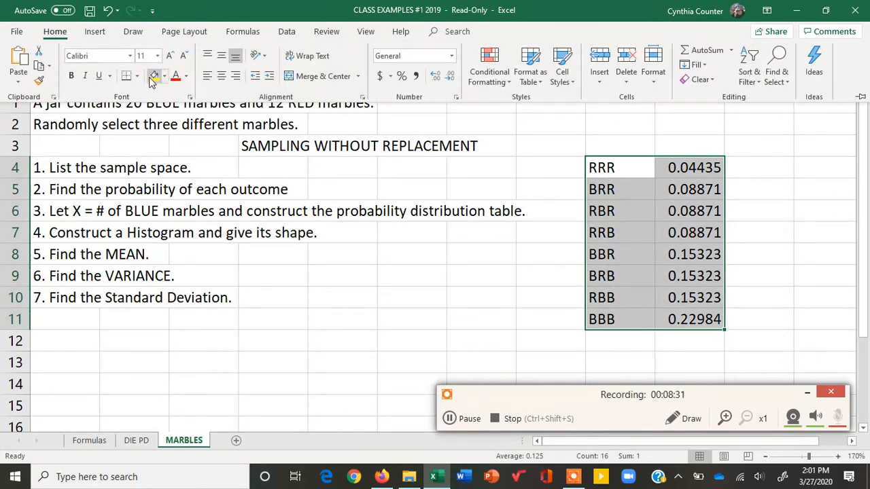
pyautogui.click(153, 77)
pyautogui.click(750, 173)
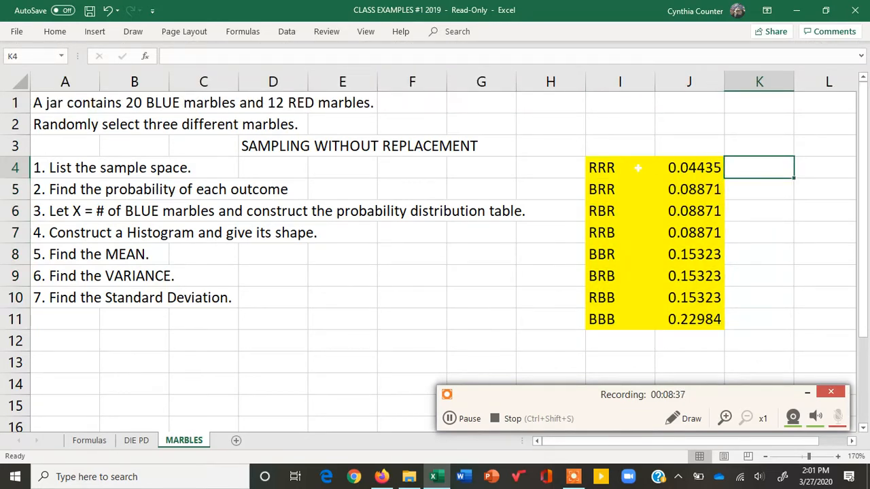
pyautogui.moveTo(629, 168); pyautogui.dragTo(625, 320)
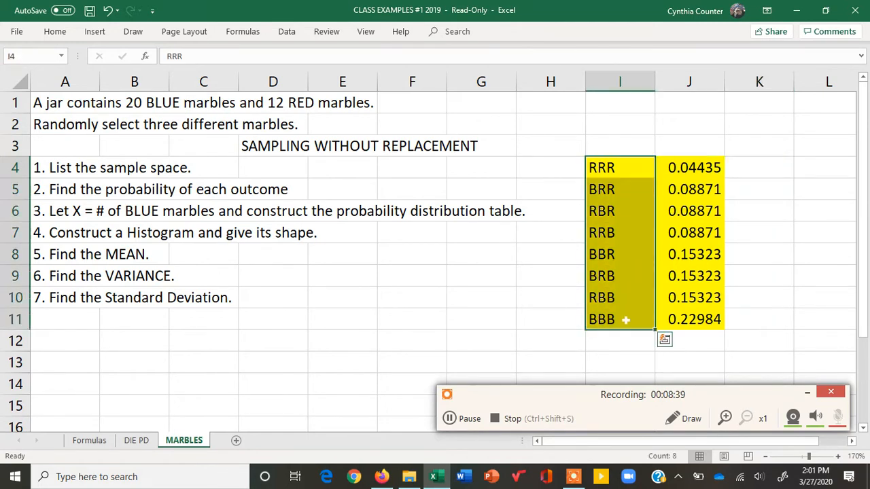
pyautogui.moveTo(703, 168); pyautogui.dragTo(706, 318)
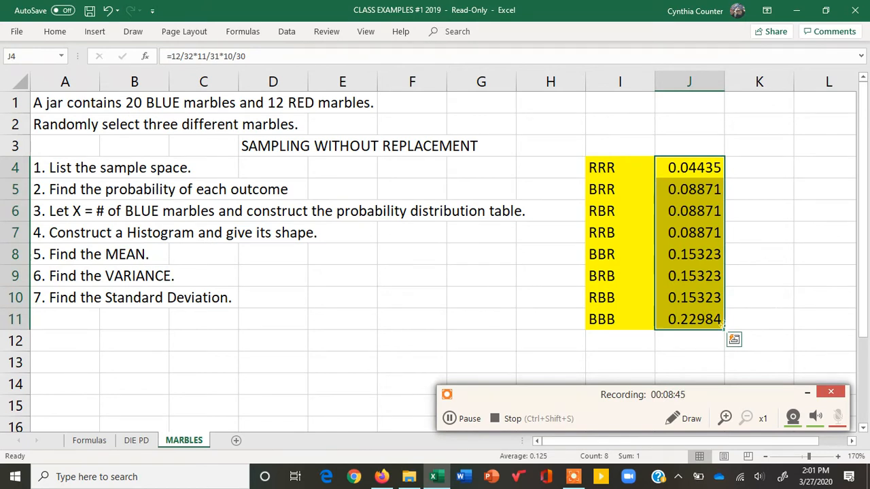
pyautogui.moveTo(617, 168); pyautogui.dragTo(629, 318)
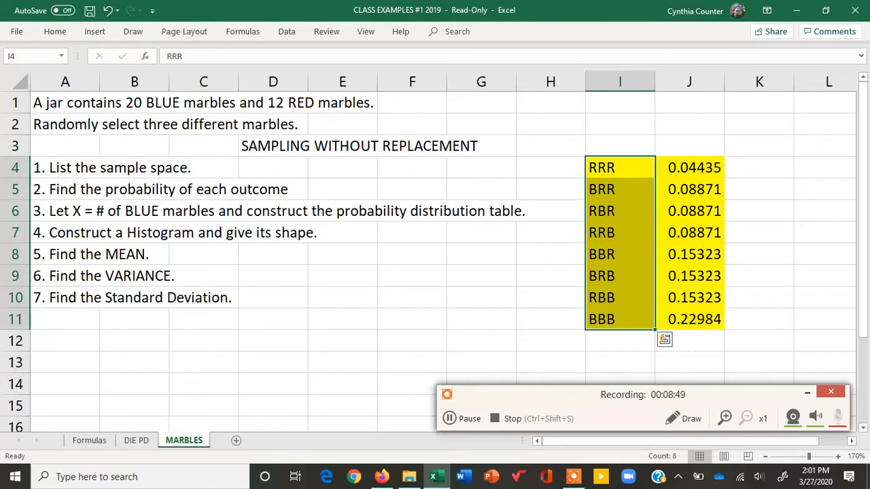
# - Total the outcome probabilities from column J in cell J12 with AutoSum
pyautogui.click(692, 347)
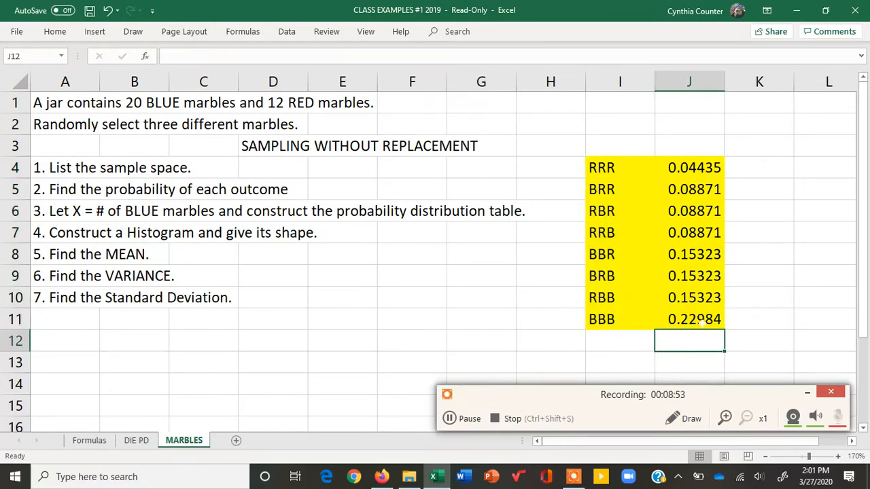
pyautogui.click(245, 31)
pyautogui.click(61, 65)
pyautogui.press('Return')
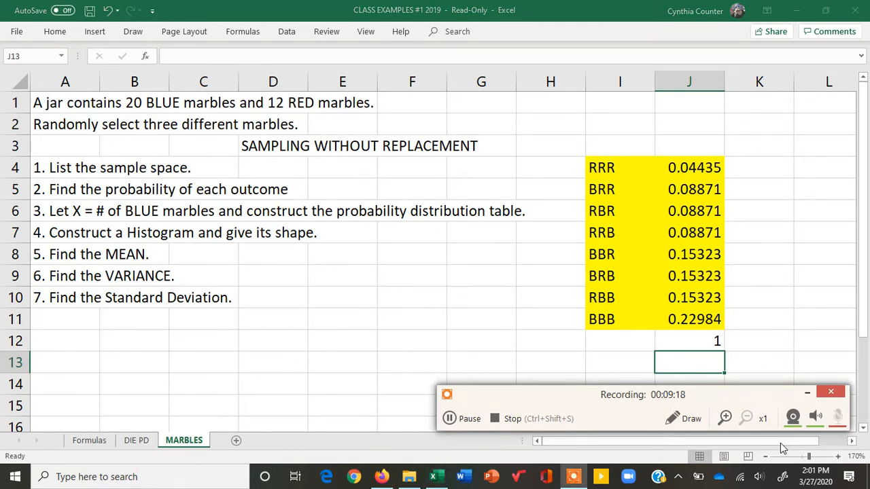
# - Start the probability distribution table with the headers X in cell L3 and P(X) in cell M3
pyautogui.click(852, 445)
pyautogui.click(853, 445)
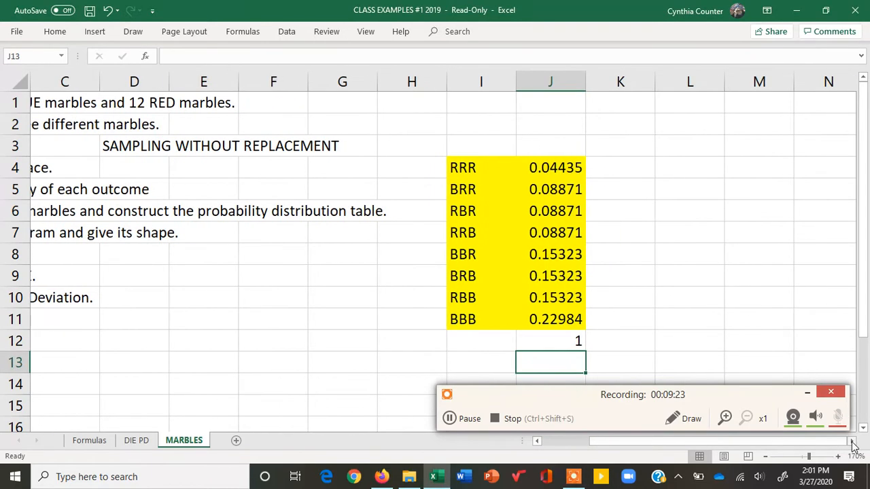
pyautogui.click(853, 445)
pyautogui.click(852, 444)
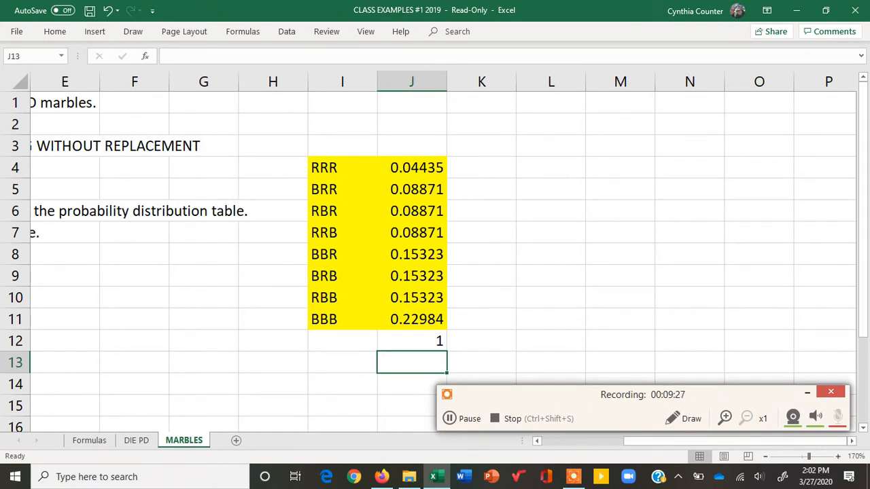
pyautogui.click(550, 146)
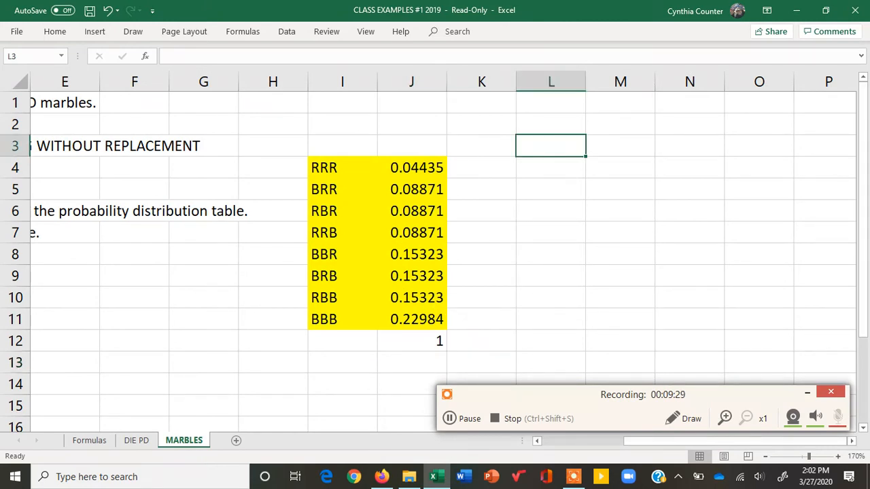
pyautogui.write('X')
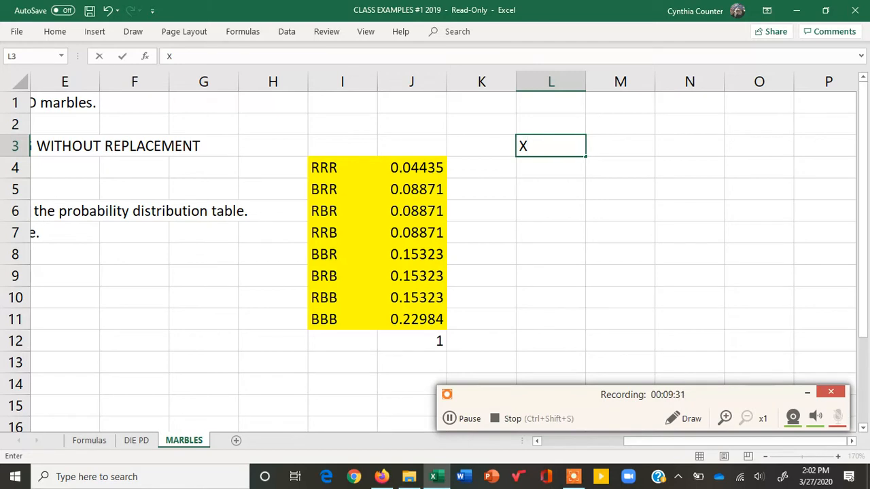
pyautogui.press('Tab')
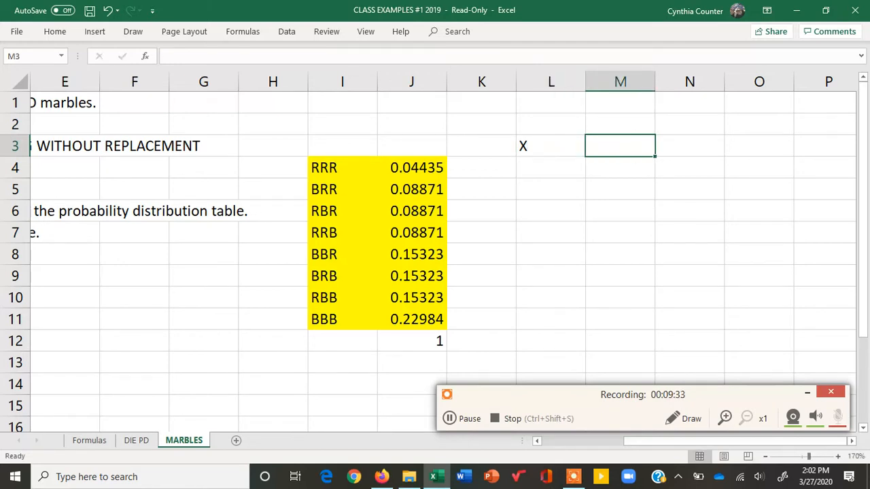
pyautogui.write('P(X')
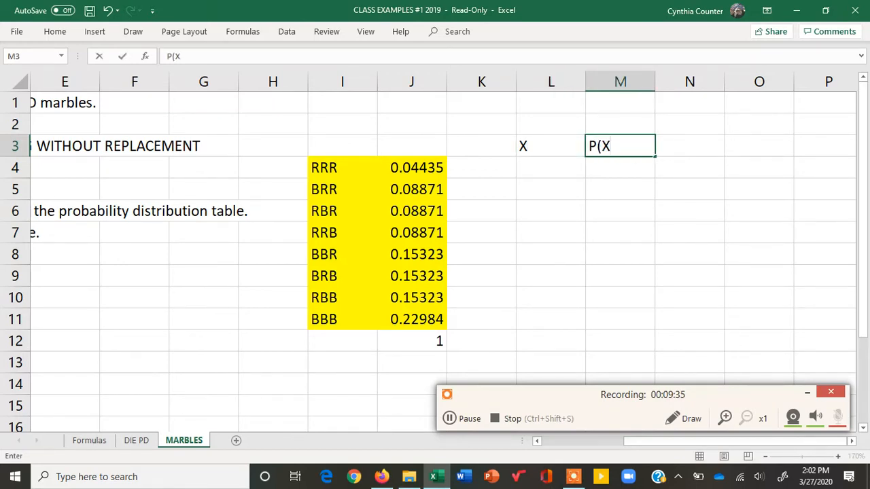
pyautogui.write(')')
pyautogui.press('Return')
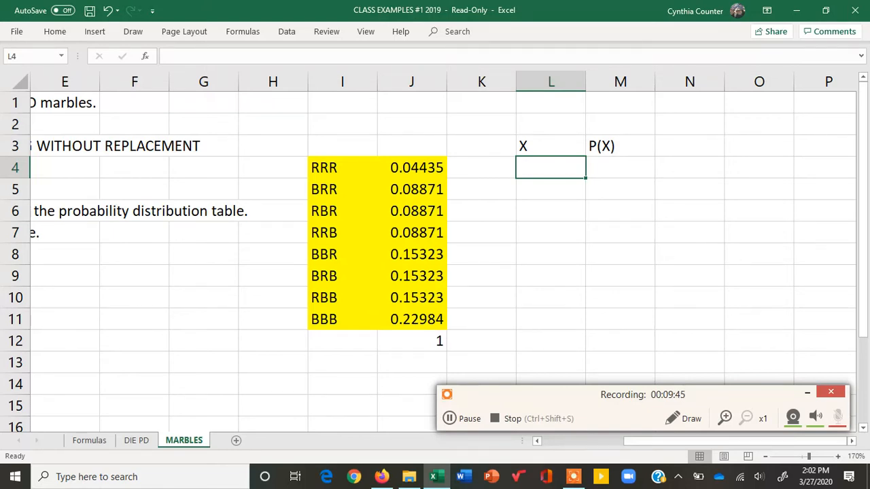
# - Enter 0 as the first X value in L4 and link its probability in M4 with =J4
pyautogui.write('0')
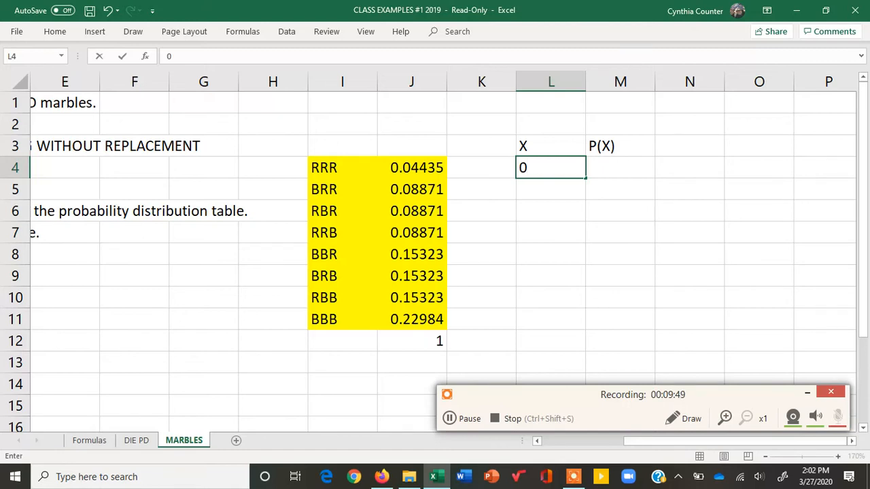
pyautogui.press('Tab')
pyautogui.write('=')
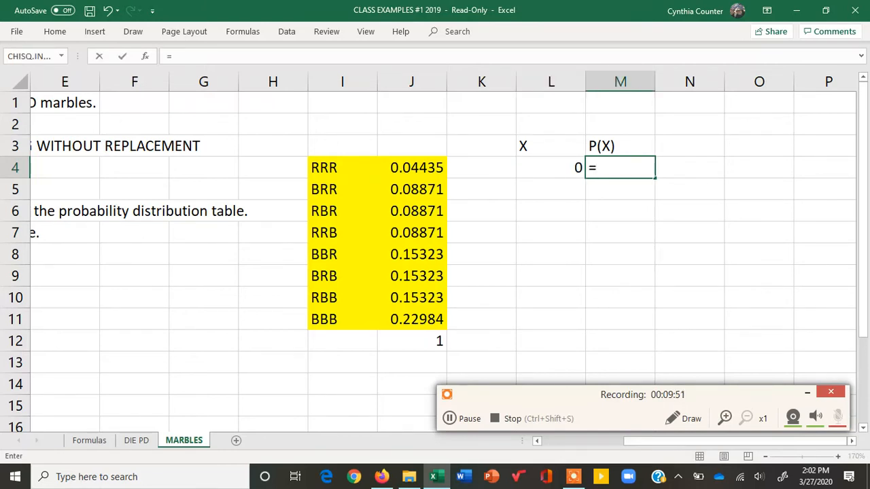
pyautogui.click(433, 166)
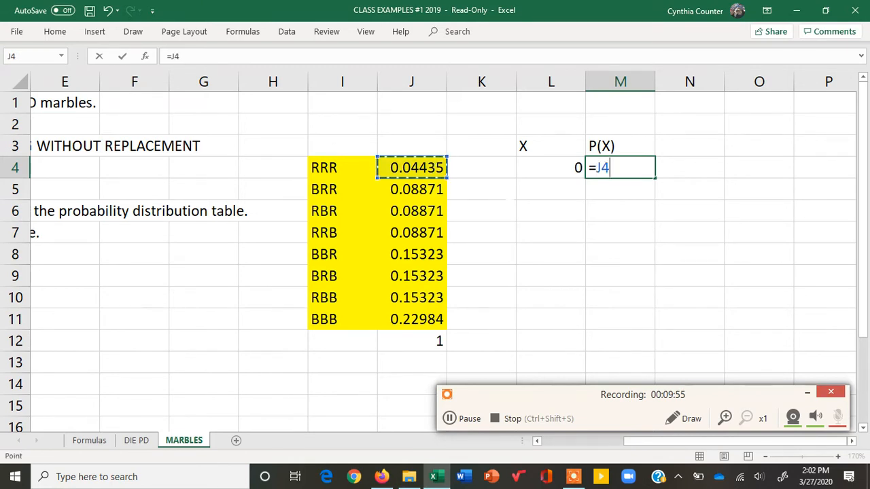
pyautogui.press('Return')
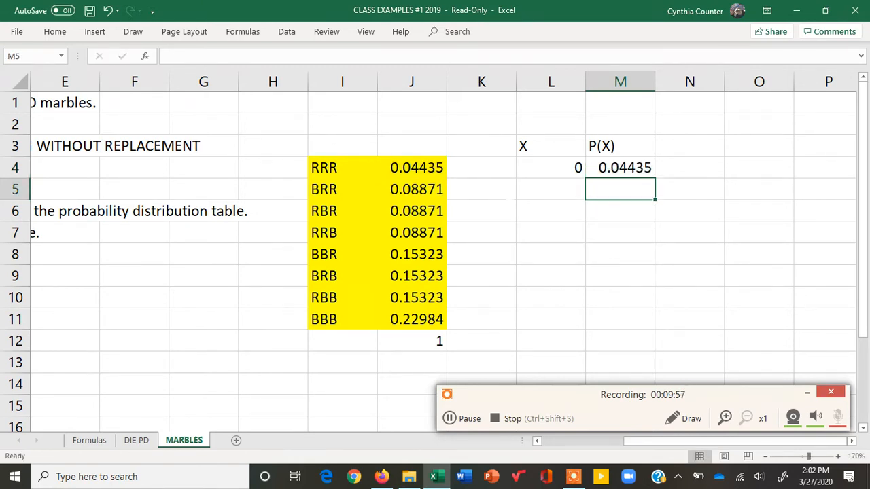
# - Enter 1 as the X value in L5 and sum its outcome probabilities in M5 with =J5+J6+J7
pyautogui.press('Left')
pyautogui.write('1')
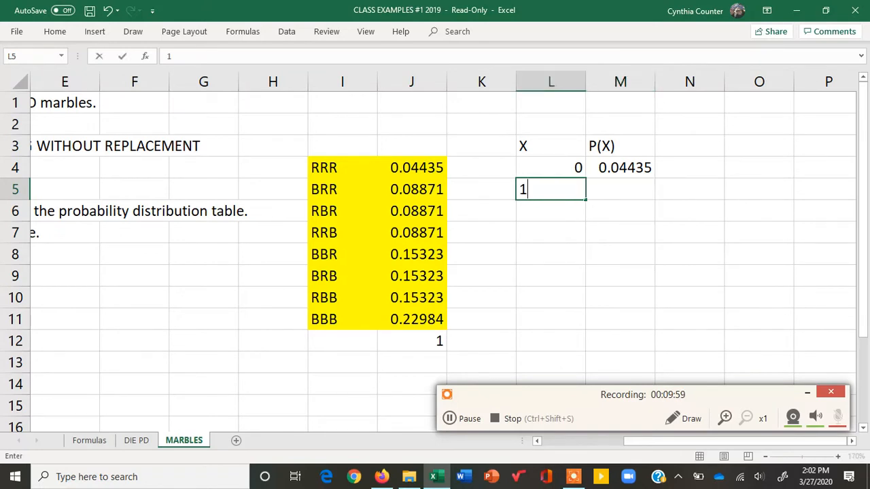
pyautogui.press('Right')
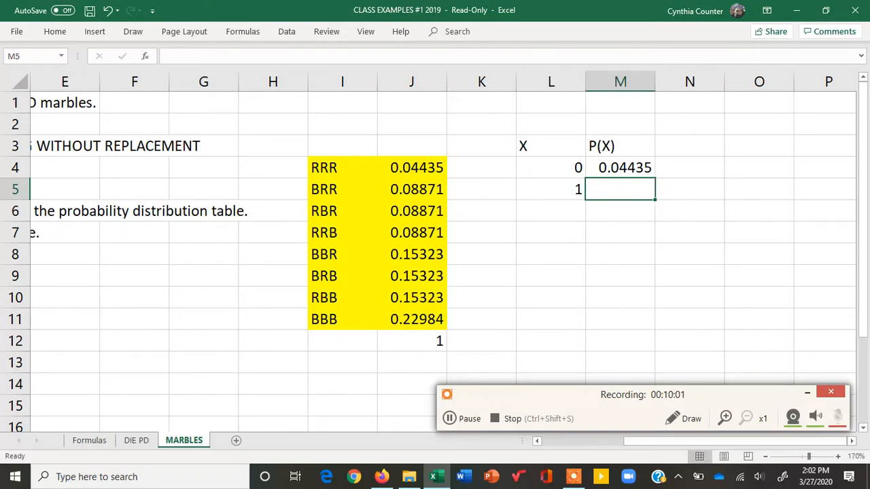
pyautogui.write('=')
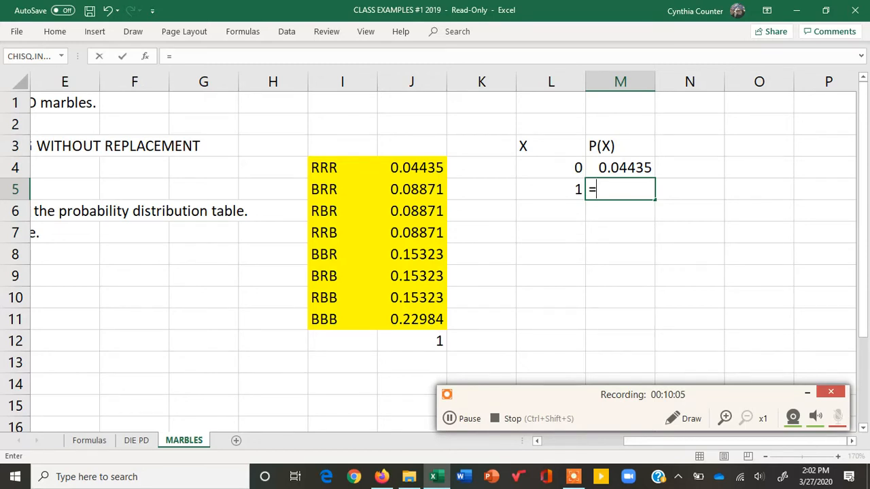
pyautogui.click(420, 188)
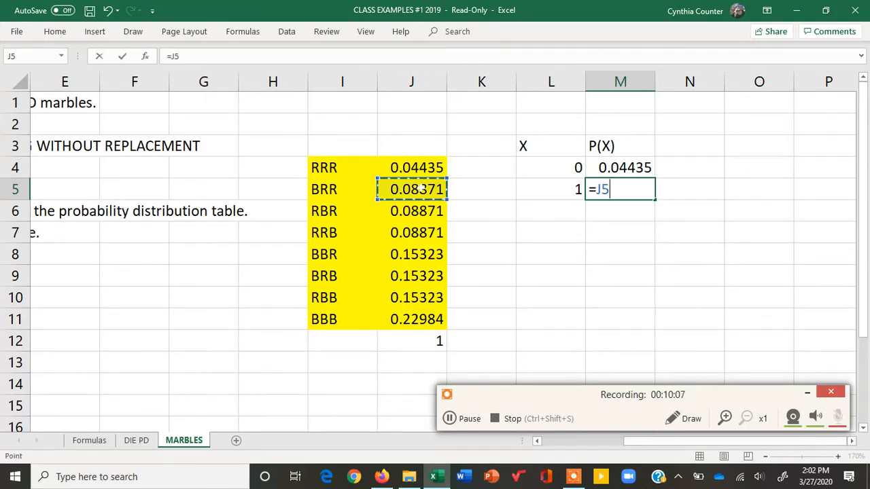
pyautogui.write('+')
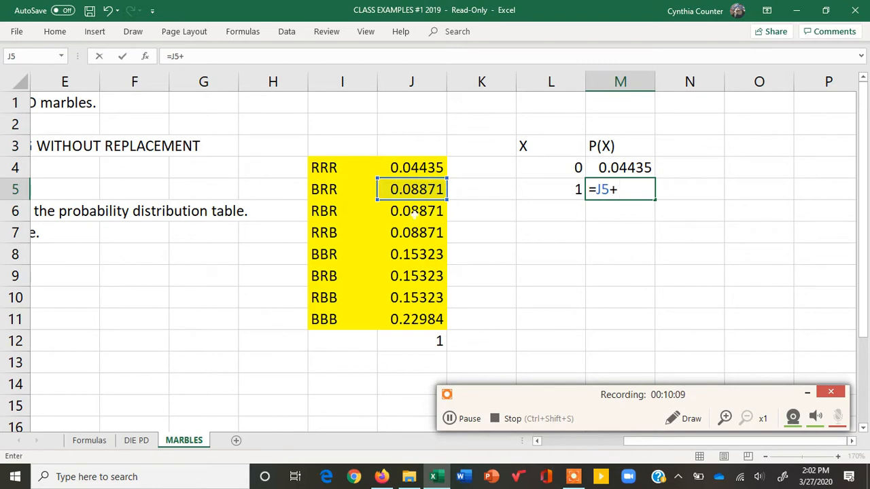
pyautogui.click(414, 216)
pyautogui.write('+')
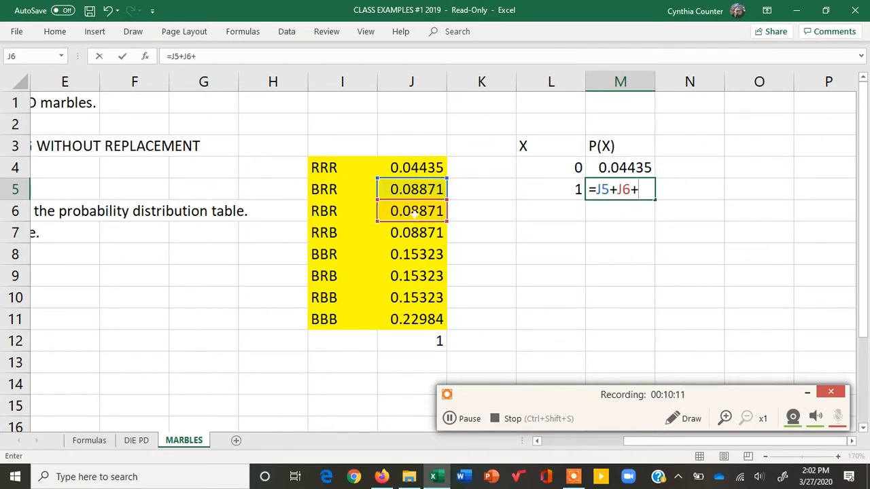
pyautogui.click(407, 233)
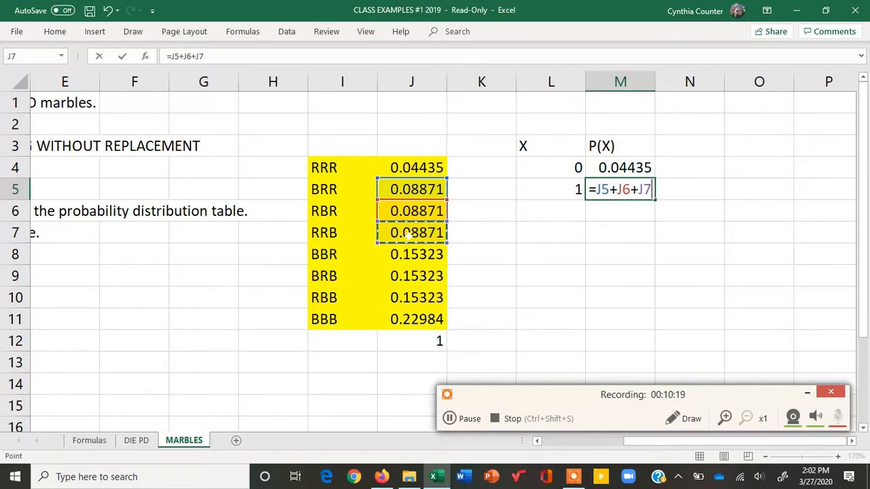
pyautogui.press('Return')
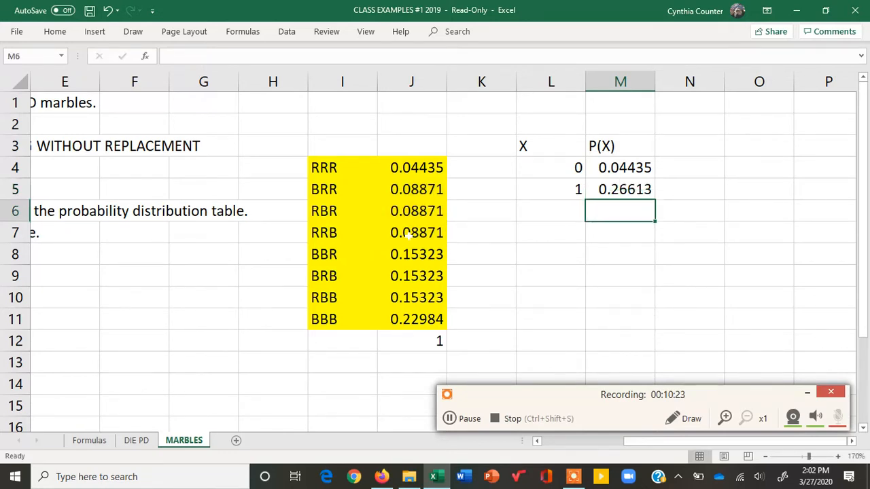
# - Enter 2 as the X value in L6 and sum its outcome probabilities in M6 with =J8+J9+J10
pyautogui.press('Left')
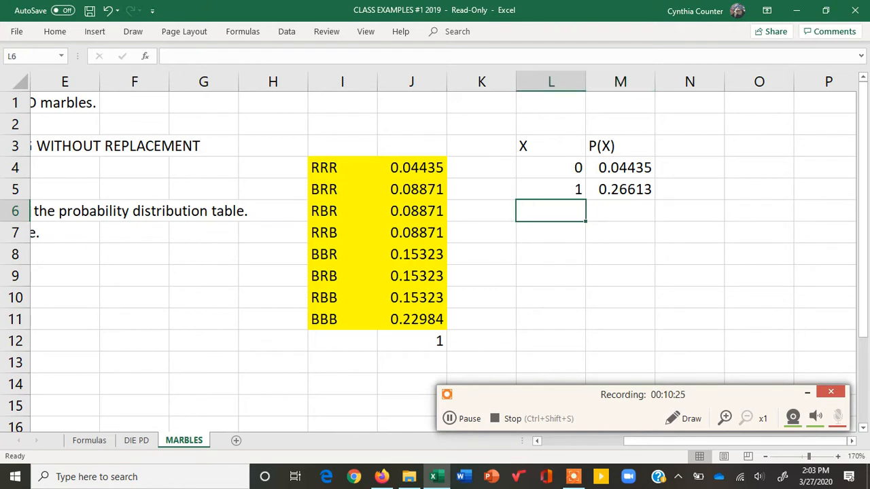
pyautogui.write('2')
pyautogui.press('Tab')
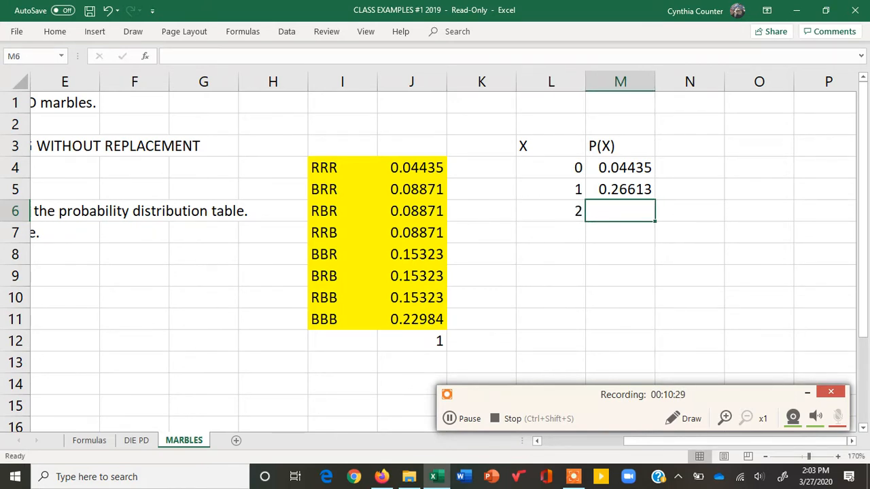
pyautogui.write('=')
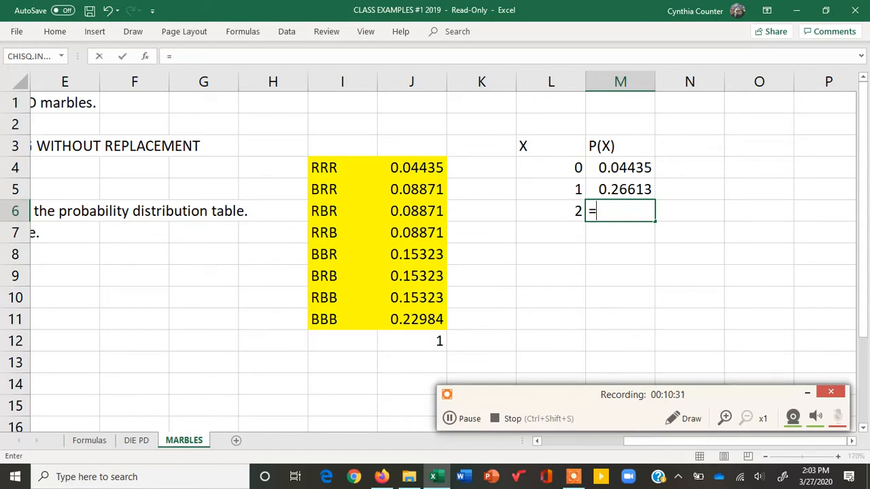
pyautogui.click(432, 253)
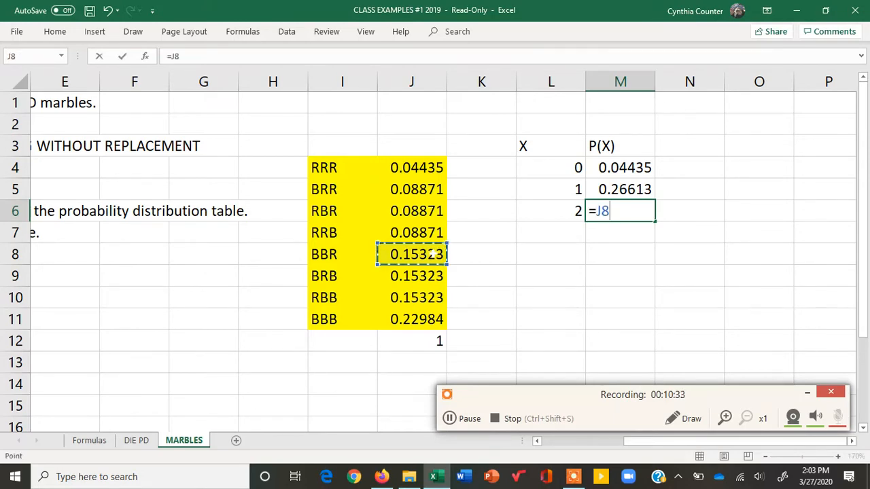
pyautogui.write('+')
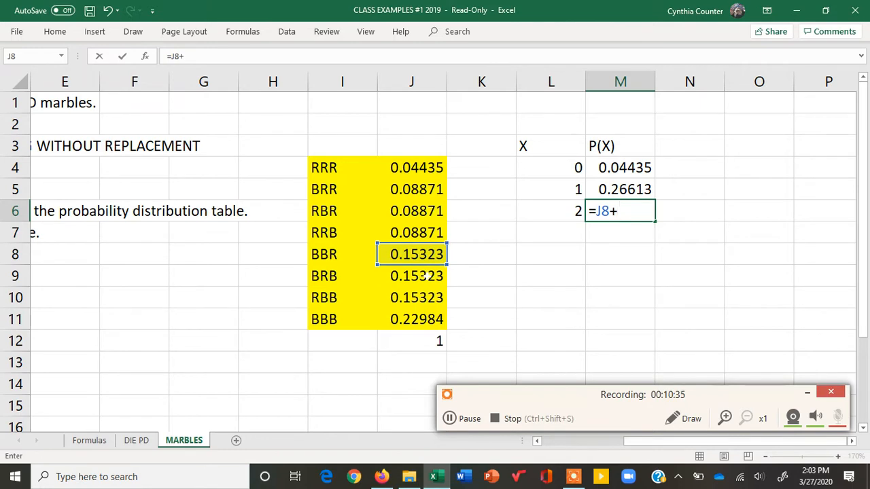
pyautogui.click(423, 275)
pyautogui.write('+')
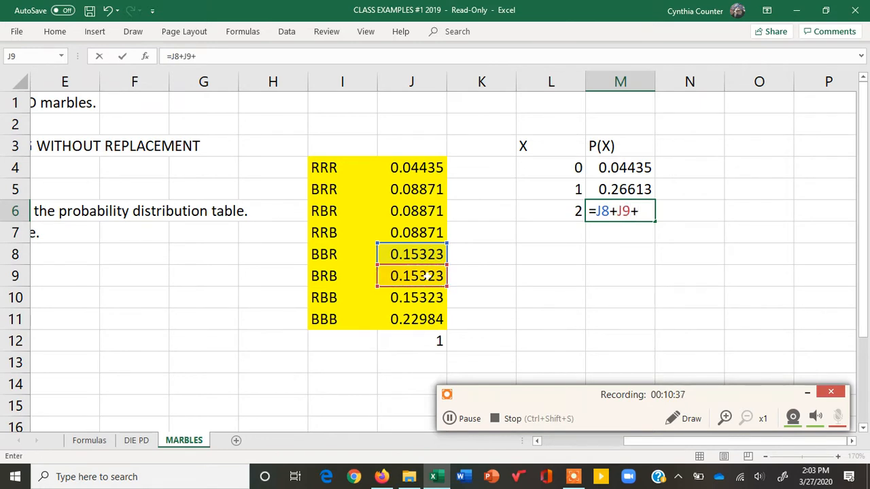
pyautogui.click(422, 297)
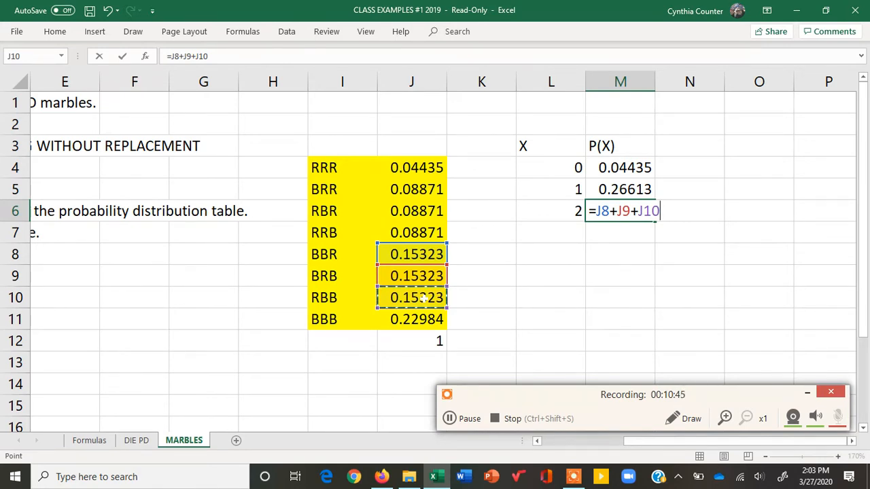
pyautogui.press('Return')
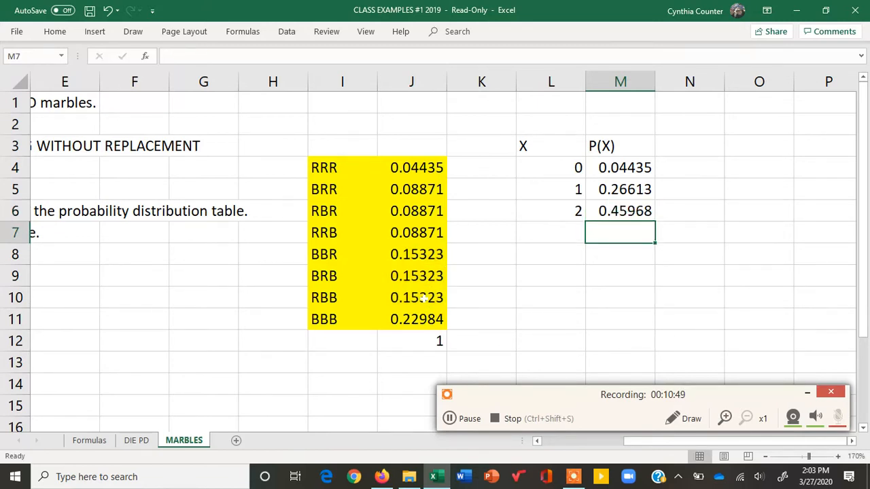
pyautogui.click(622, 216)
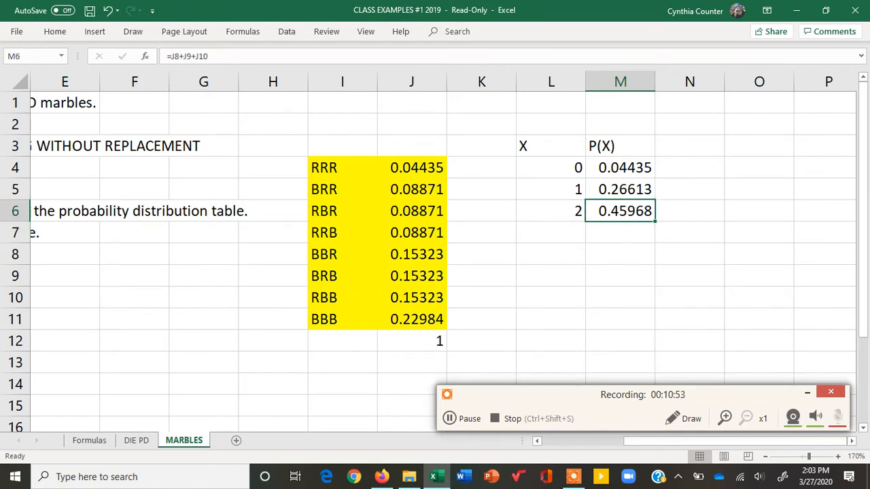
# - Enter 3 as the X value in L7 and link its probability in M7 with =J11
pyautogui.click(551, 233)
pyautogui.write('3')
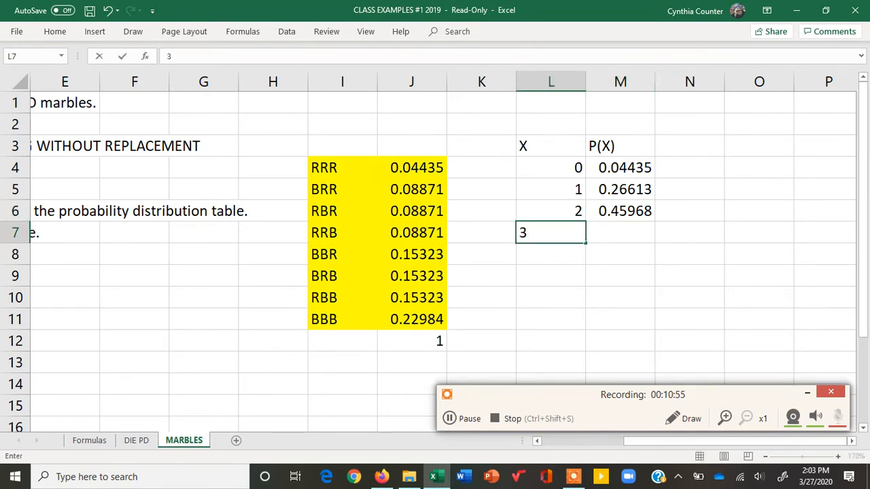
pyautogui.press('Tab')
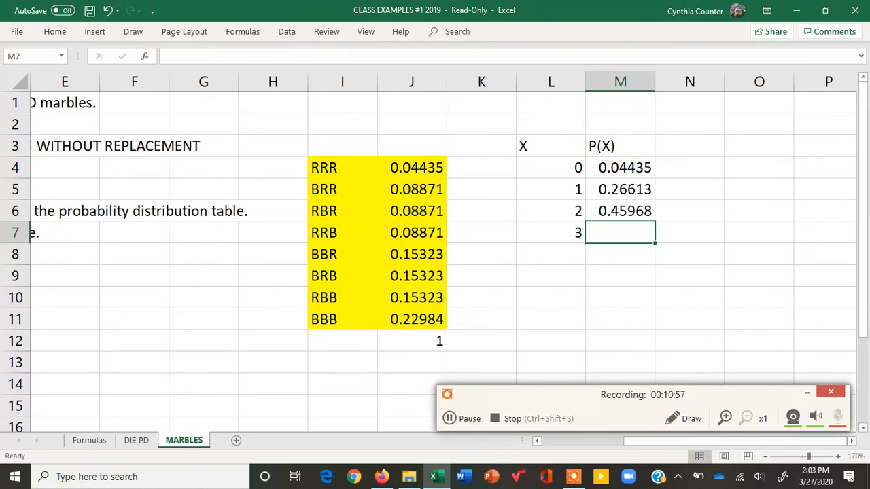
pyautogui.write('=')
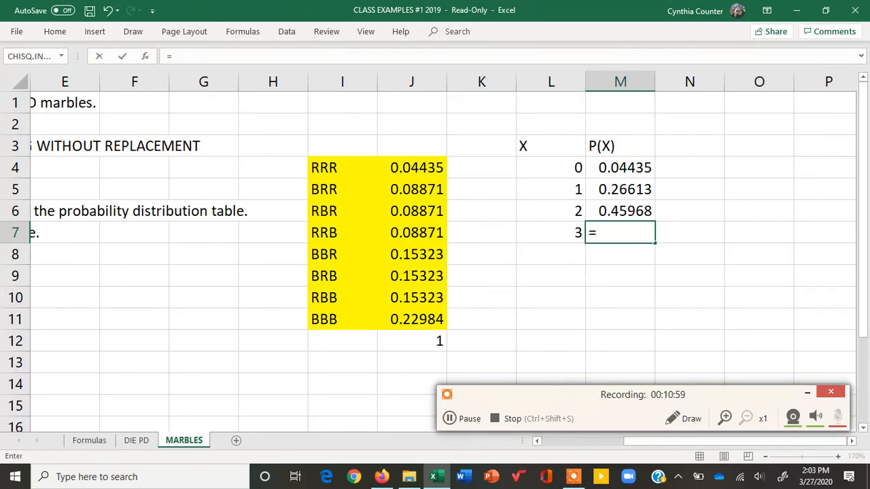
pyautogui.click(433, 322)
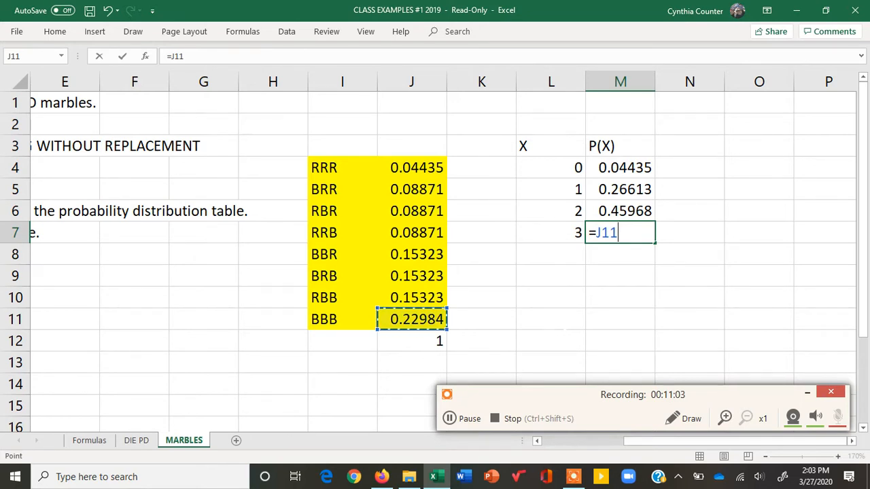
pyautogui.press('Return')
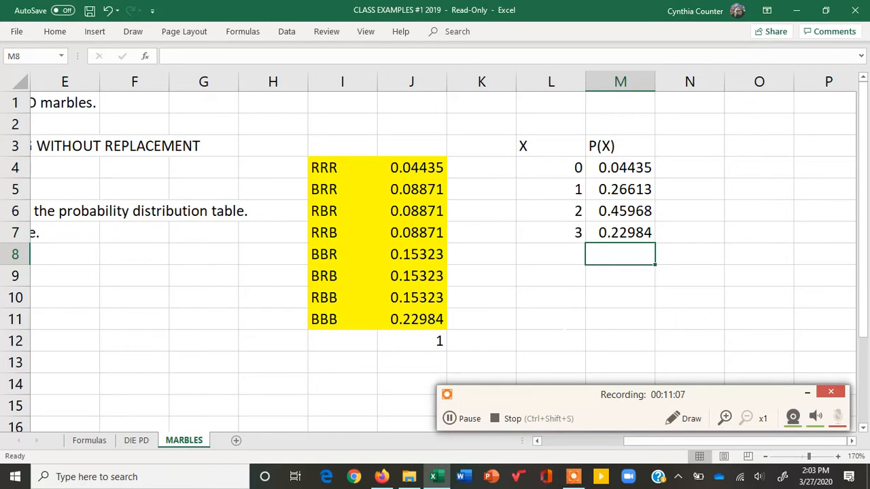
# - Highlight the P(X) header and its probabilities in M3:M7 with a yellow fill
pyautogui.moveTo(601, 146); pyautogui.dragTo(608, 233)
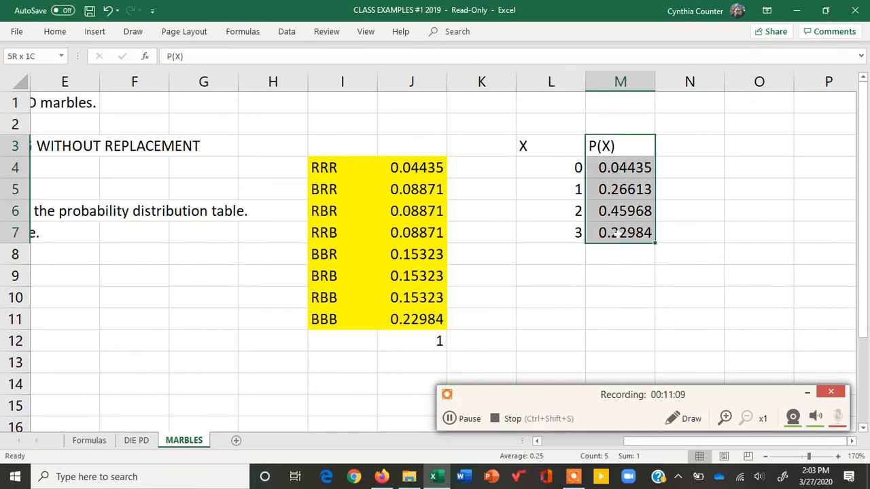
pyautogui.click(55, 32)
pyautogui.click(154, 76)
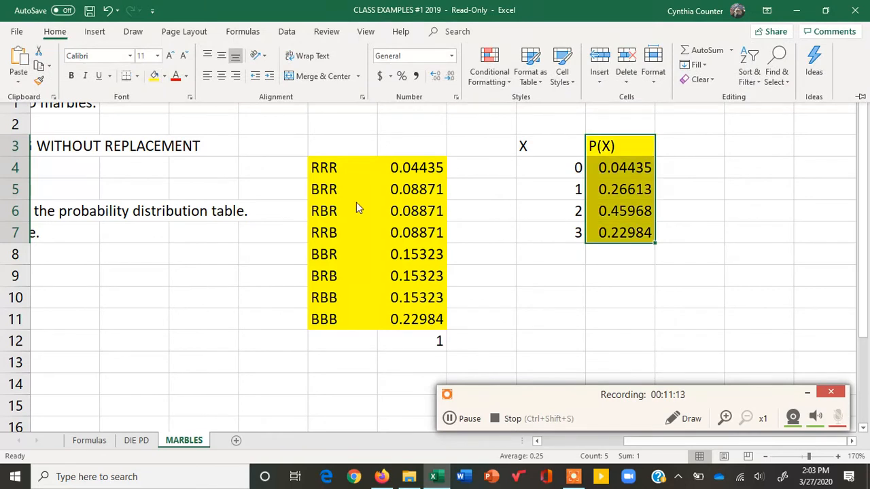
# - Total the P(X) probabilities from column M in cell M8 with AutoSum
pyautogui.moveTo(419, 170); pyautogui.dragTo(428, 320)
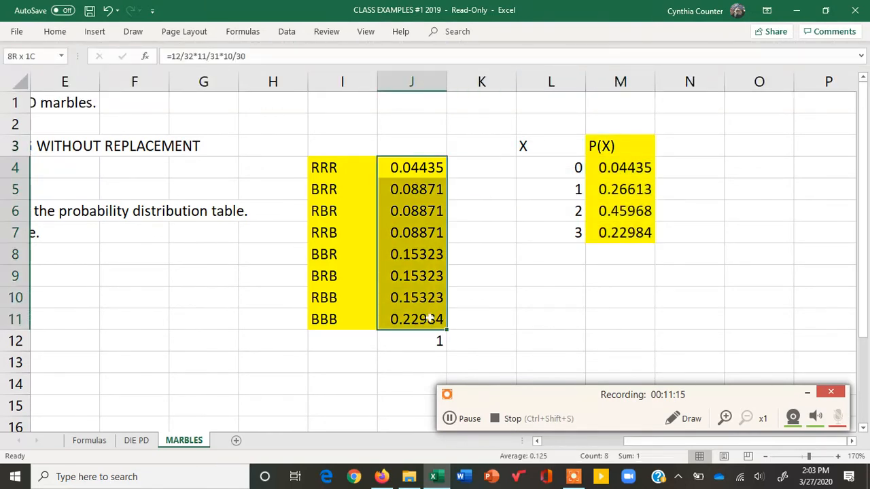
pyautogui.click(620, 254)
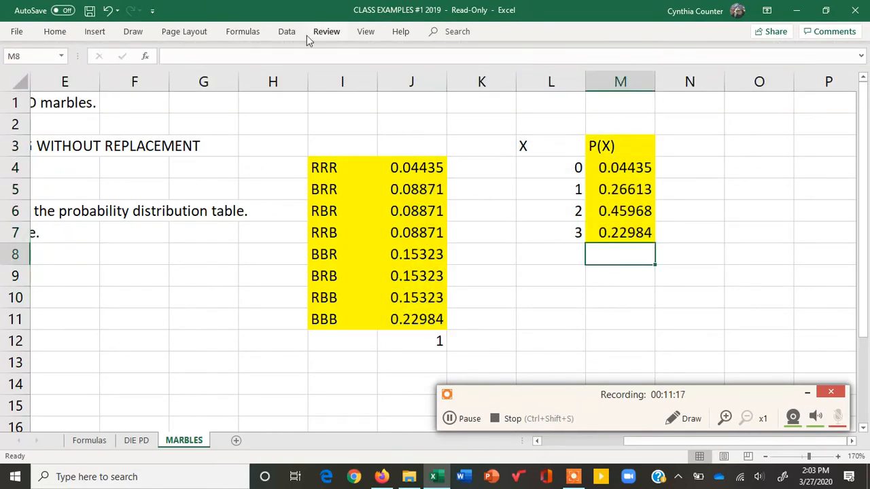
pyautogui.click(244, 32)
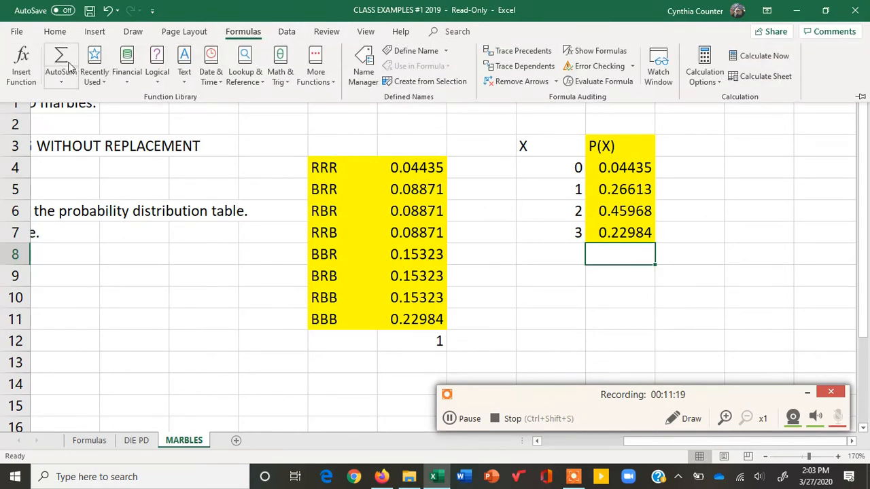
pyautogui.hotkey('alt', '=')
pyautogui.press('Return')
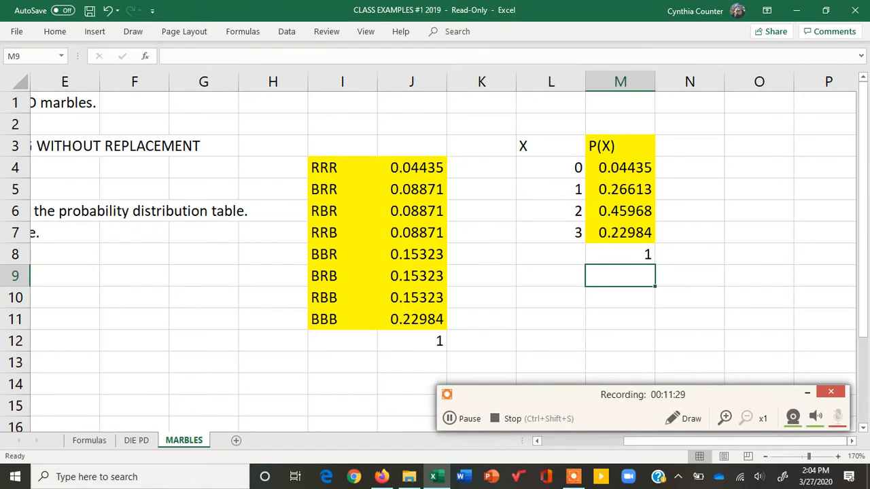
# - Review the problem's task list beside the outcomes, including the histogram, mean, variance and standard deviation items
pyautogui.click(657, 447)
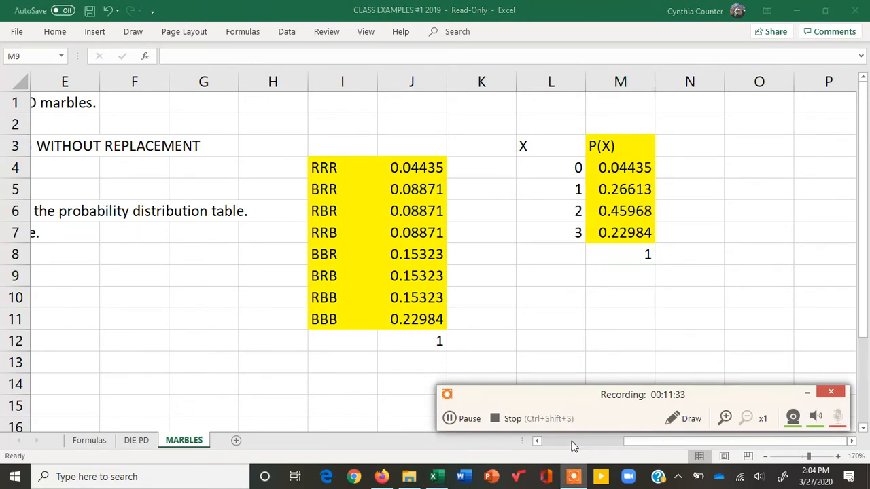
pyautogui.click(615, 277)
pyautogui.click(648, 446)
pyautogui.click(537, 440)
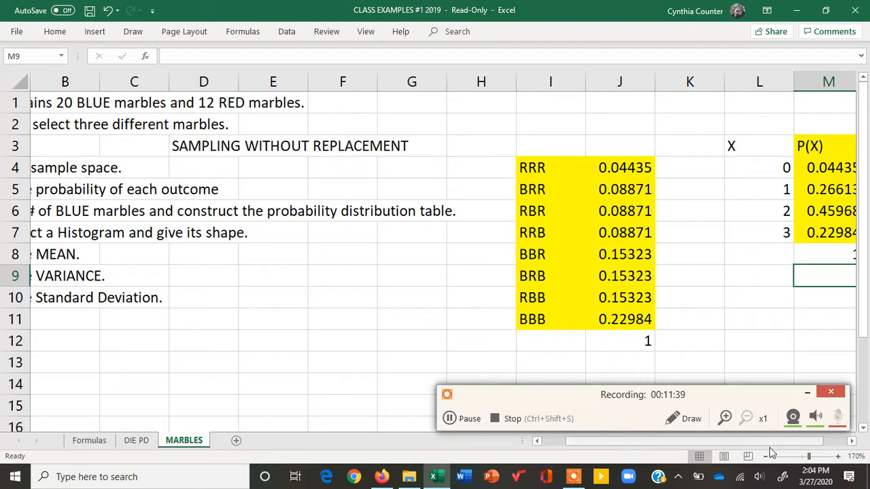
pyautogui.click(792, 446)
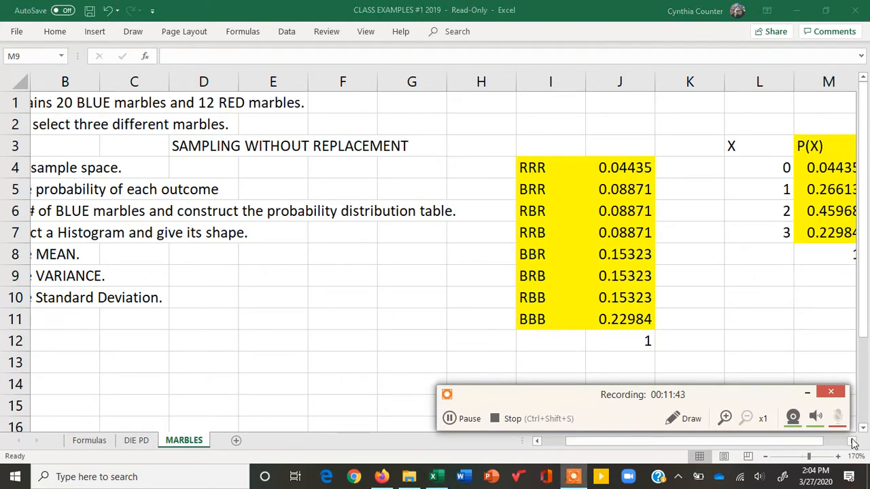
pyautogui.click(824, 276)
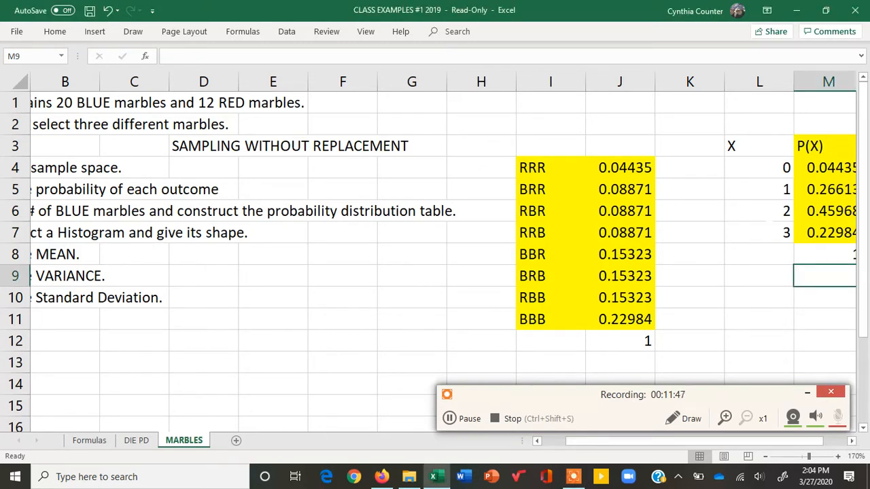
# - Insert a 3-D Clustered Column chart of the P(X) header and probabilities in M3:M7
pyautogui.click(853, 440)
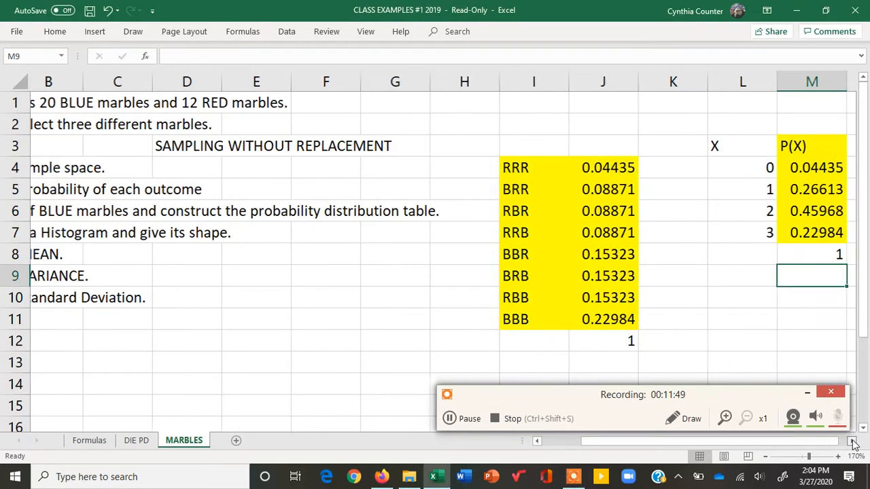
pyautogui.click(853, 440)
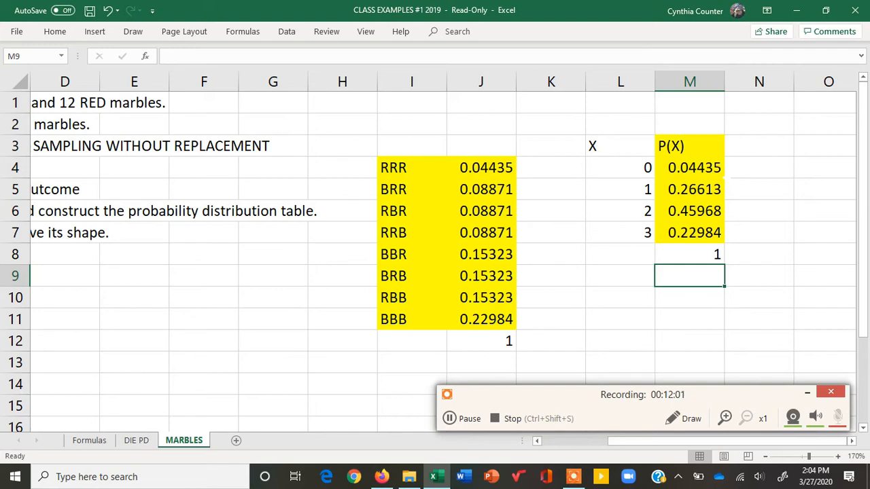
pyautogui.moveTo(622, 147); pyautogui.dragTo(632, 232)
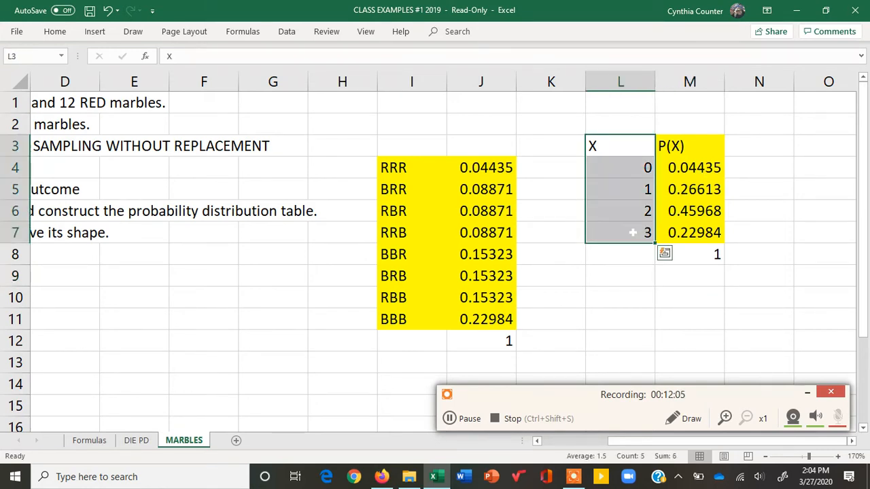
pyautogui.moveTo(692, 146); pyautogui.dragTo(706, 233)
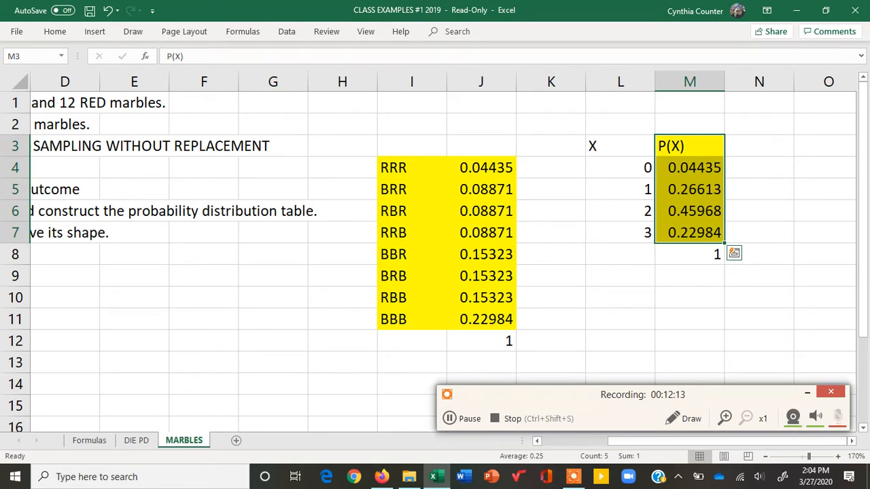
pyautogui.click(95, 32)
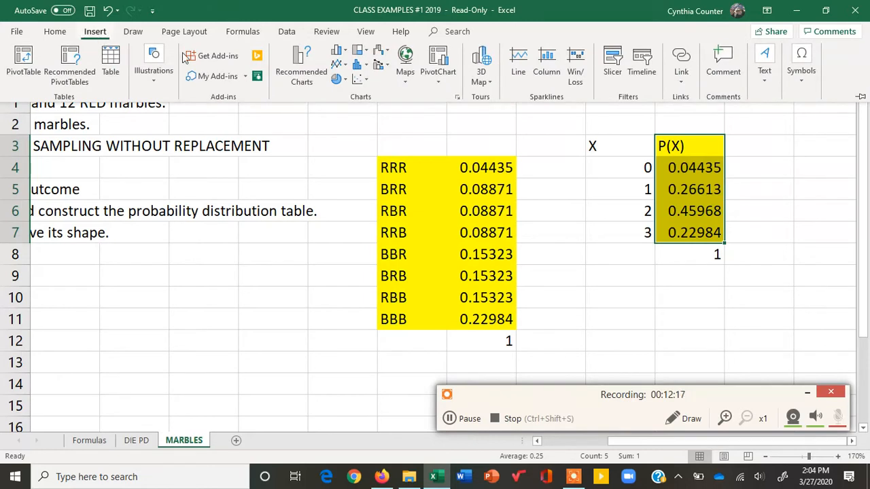
pyautogui.click(338, 52)
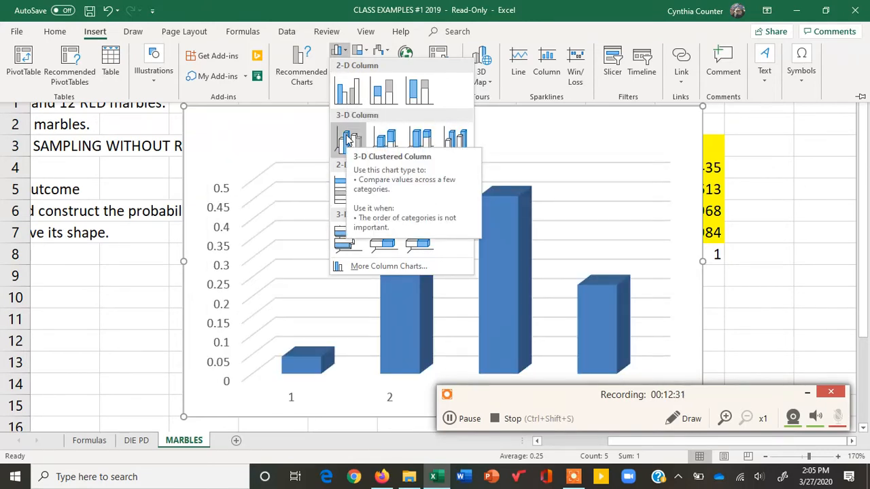
pyautogui.click(347, 139)
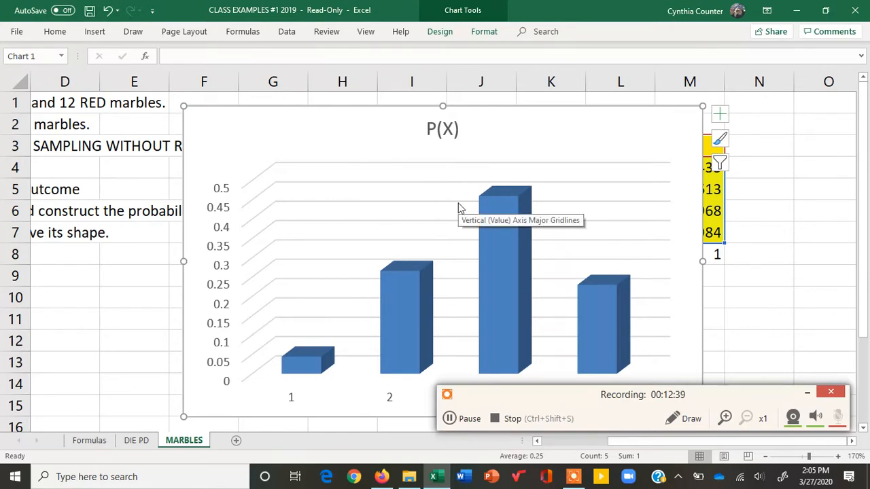
# - Move the P(X) chart away from the distribution table so columns L and M are uncovered
pyautogui.moveTo(494, 250)
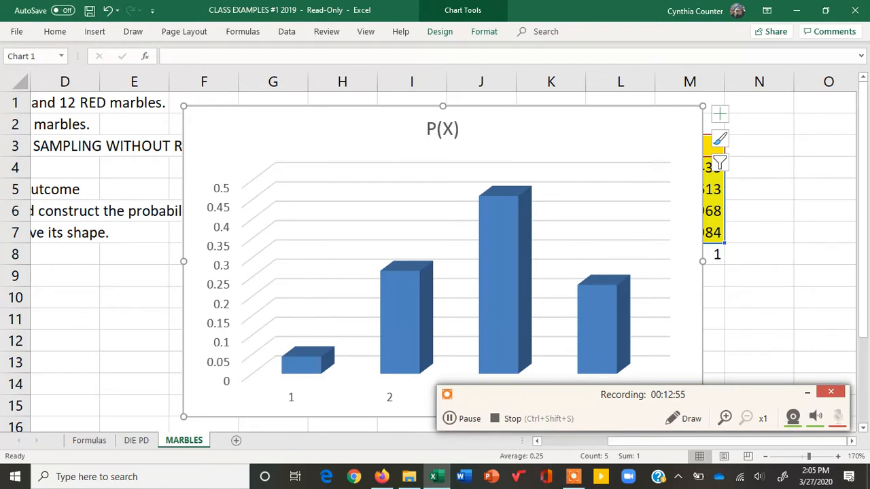
pyautogui.moveTo(537, 234); pyautogui.dragTo(477, 234)
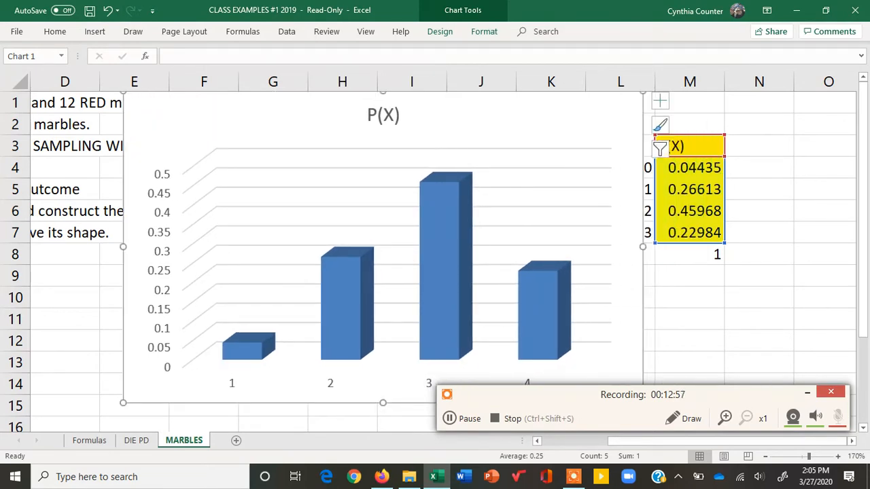
pyautogui.moveTo(532, 248); pyautogui.dragTo(414, 248)
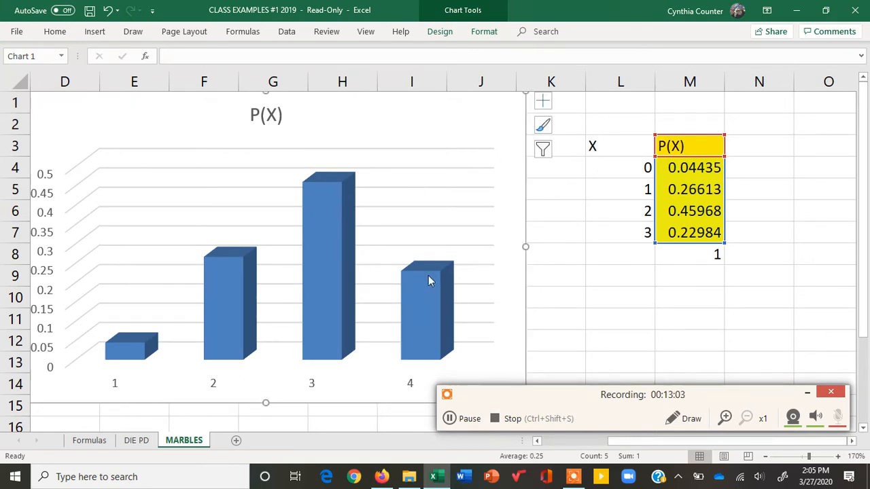
# - Give the chart the last style in the gallery and the quick layout with touching columns and axis titles
pyautogui.moveTo(428, 279)
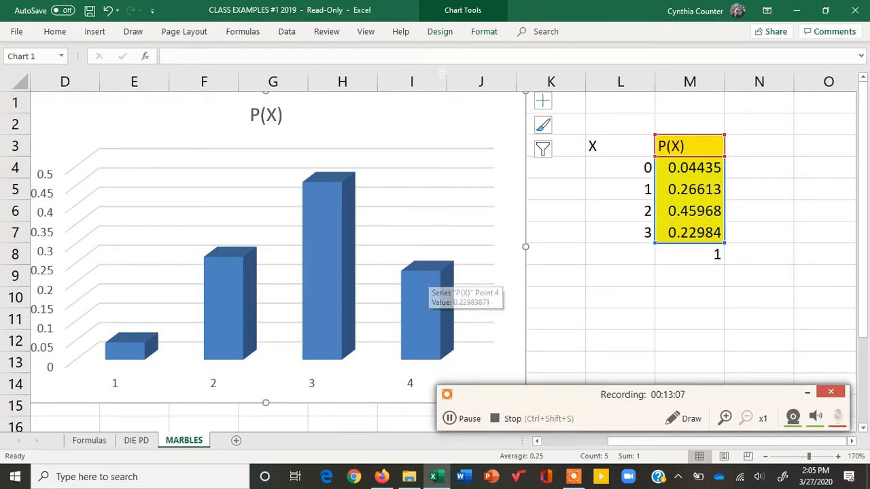
pyautogui.click(439, 32)
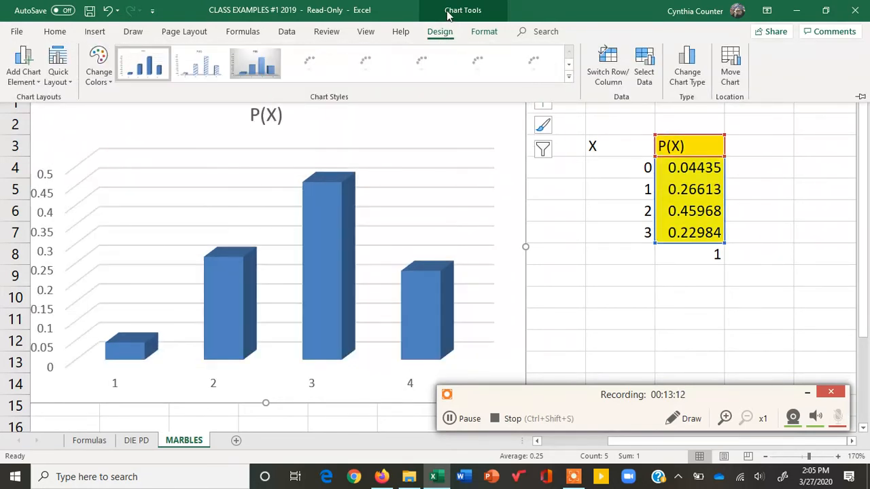
pyautogui.click(569, 79)
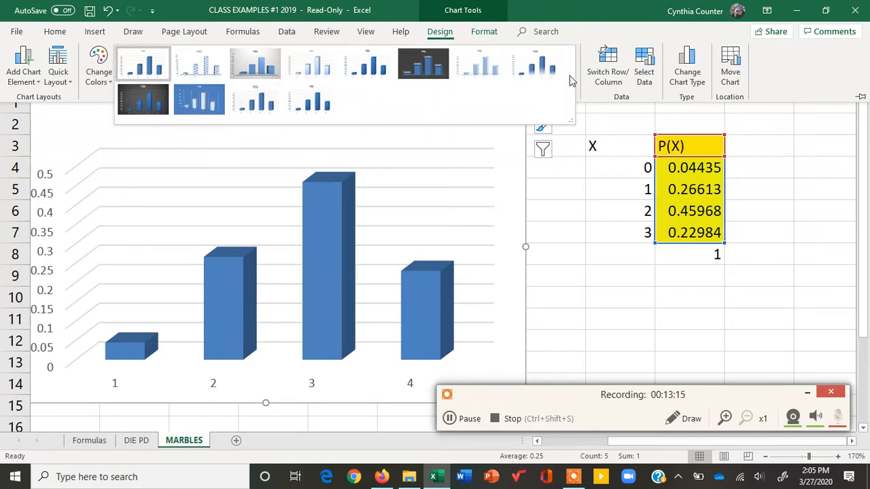
pyautogui.click(319, 102)
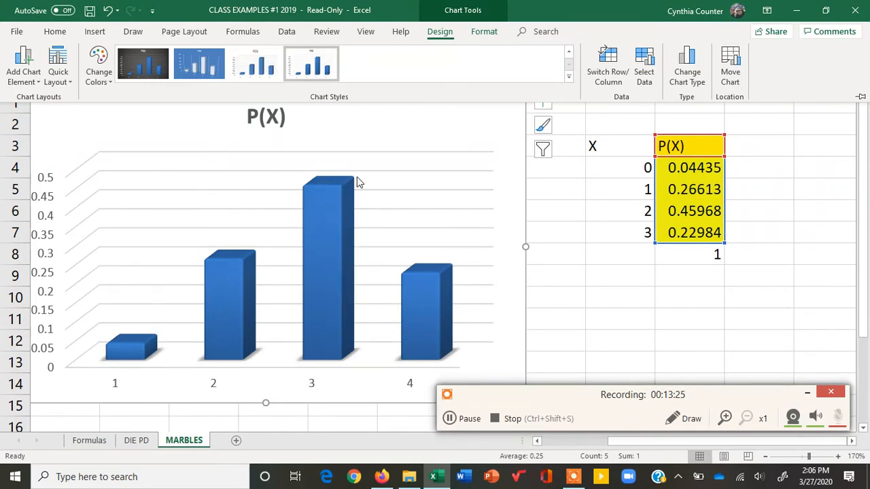
pyautogui.click(58, 78)
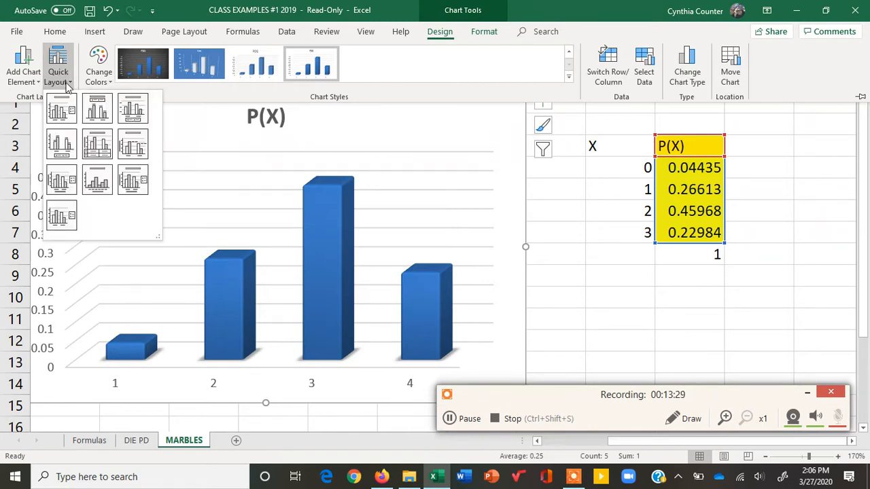
pyautogui.click(98, 181)
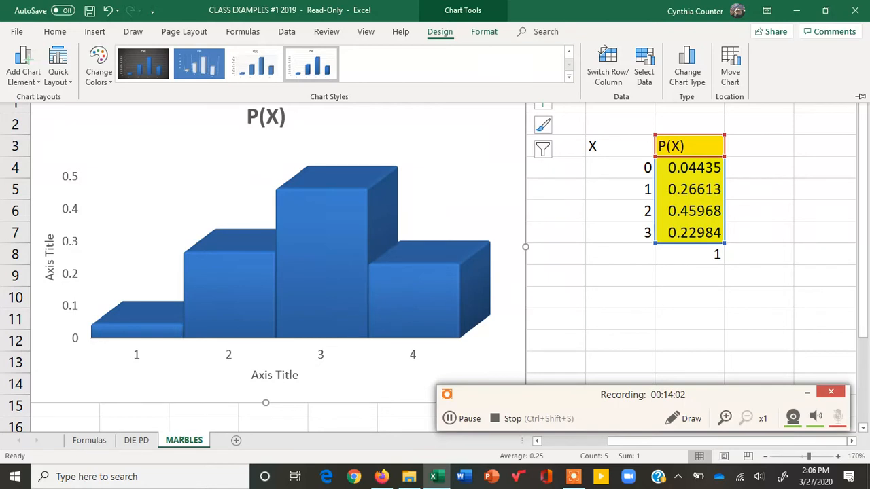
# - Title the chart's horizontal axis X and its vertical axis P(X)
pyautogui.click(288, 377)
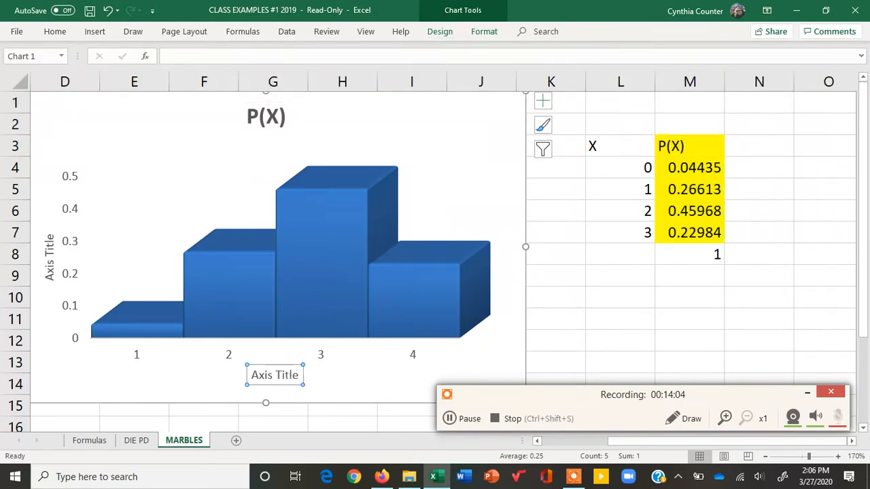
pyautogui.doubleClick(289, 377)
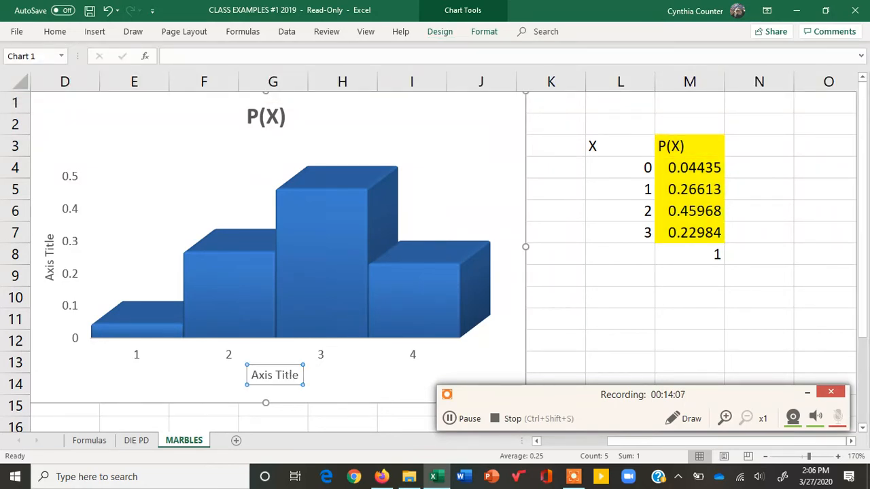
pyautogui.write('X')
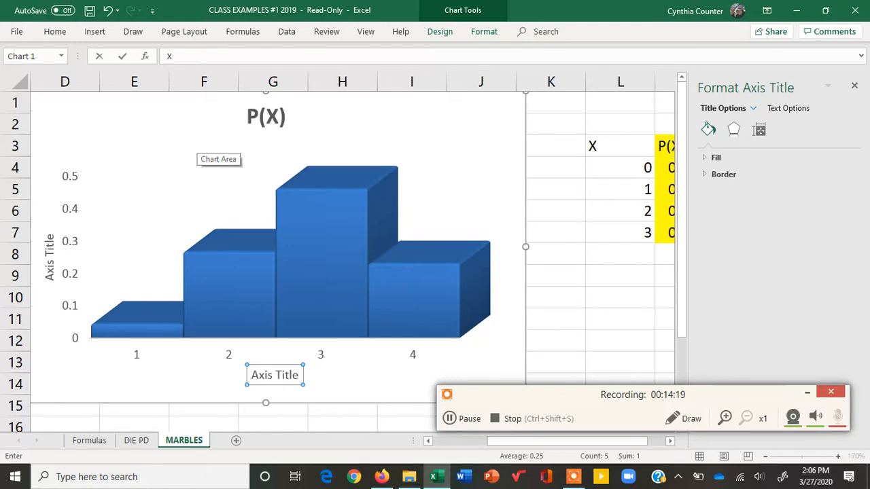
pyautogui.press('Return')
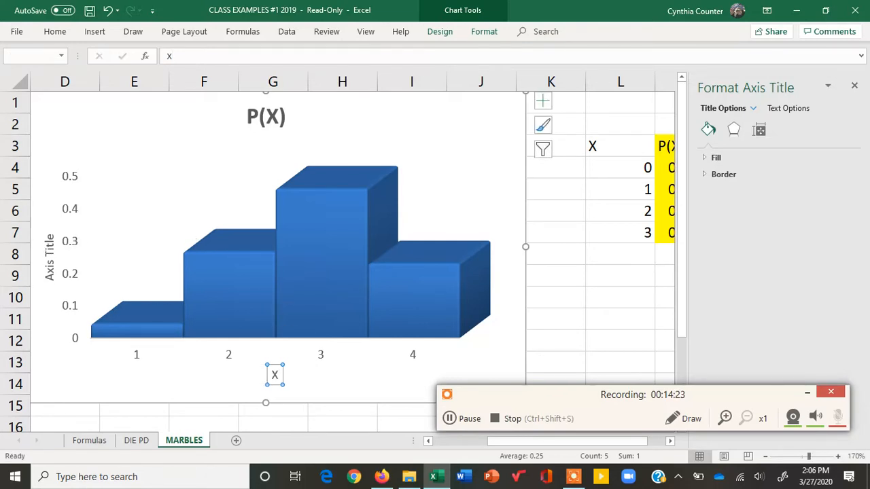
pyautogui.click(49, 257)
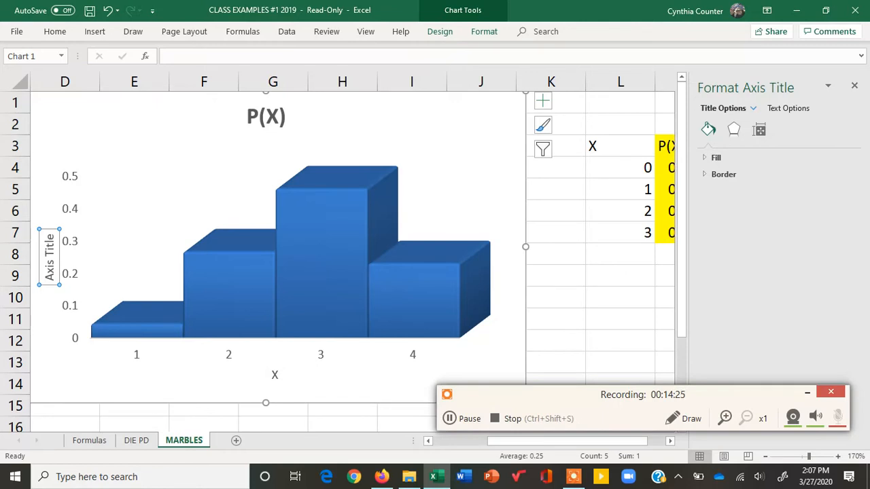
pyautogui.write('P(X)')
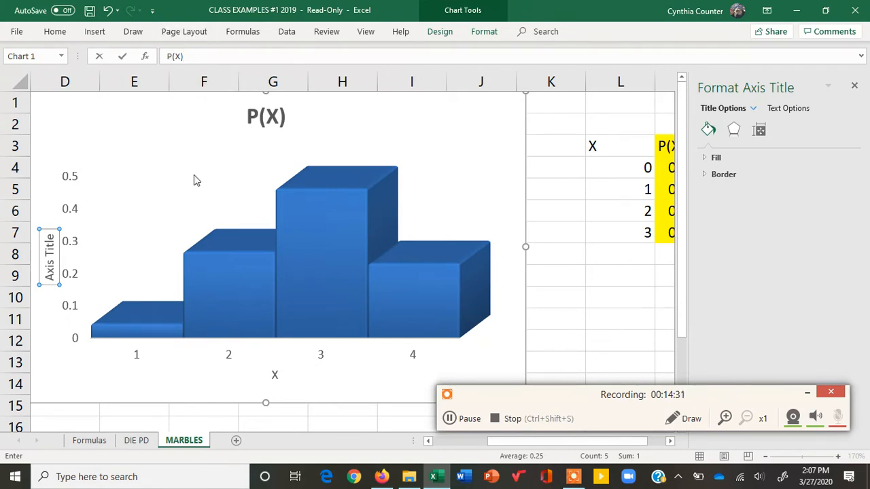
pyautogui.press('Return')
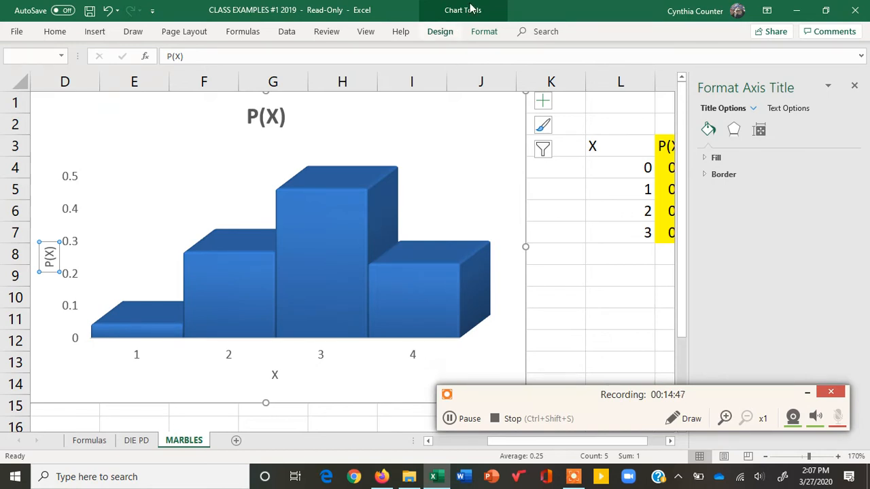
# - Set the chart's horizontal category labels to the X values in L4:L7
pyautogui.click(441, 34)
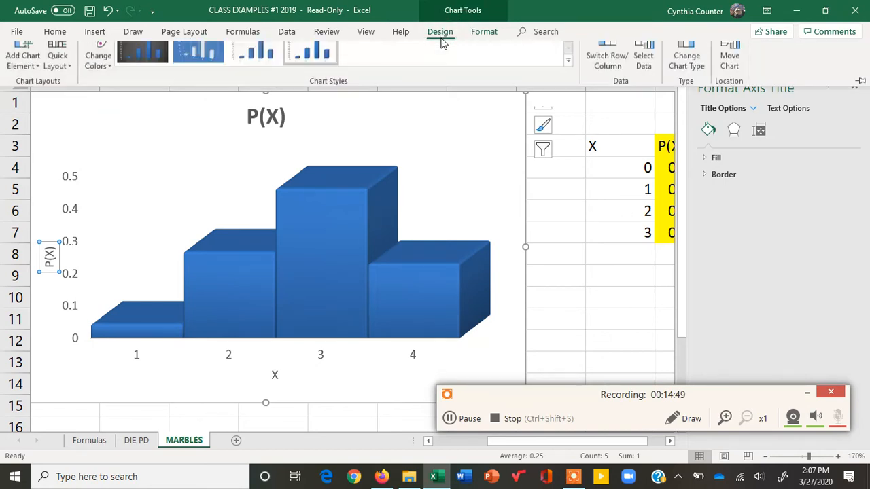
pyautogui.click(647, 60)
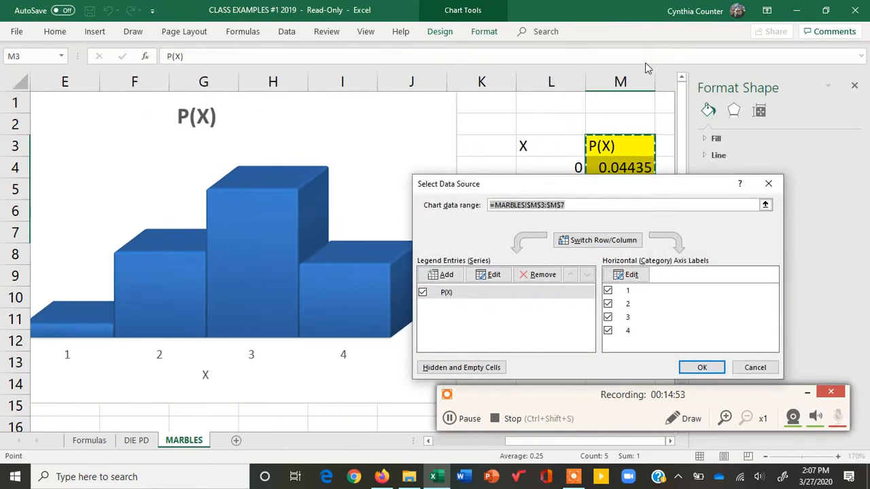
pyautogui.click(632, 281)
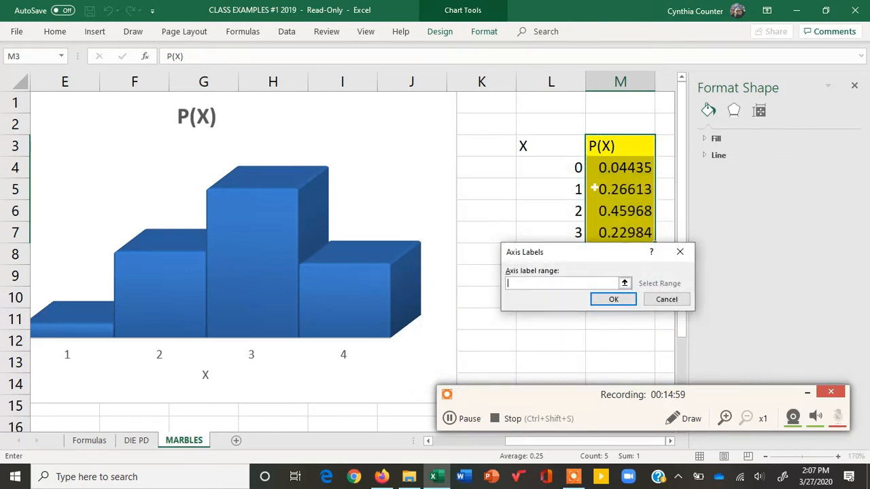
pyautogui.moveTo(550, 167); pyautogui.dragTo(550, 232)
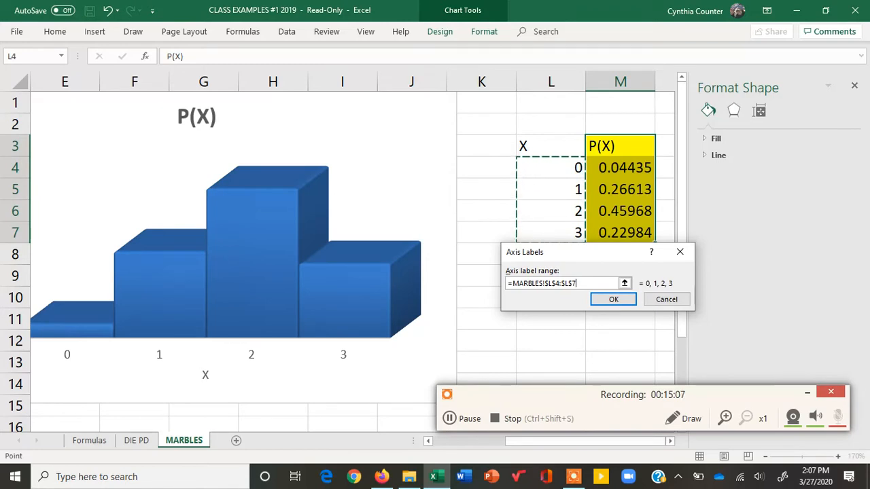
pyautogui.click(614, 300)
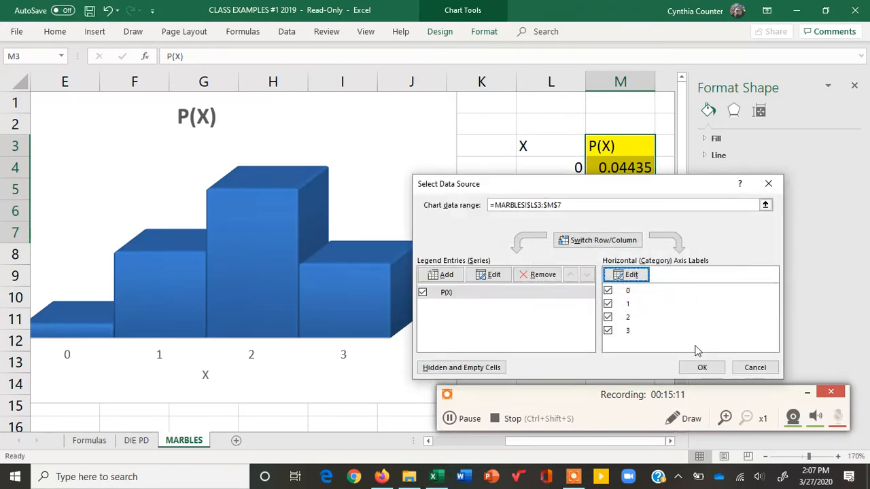
pyautogui.click(700, 365)
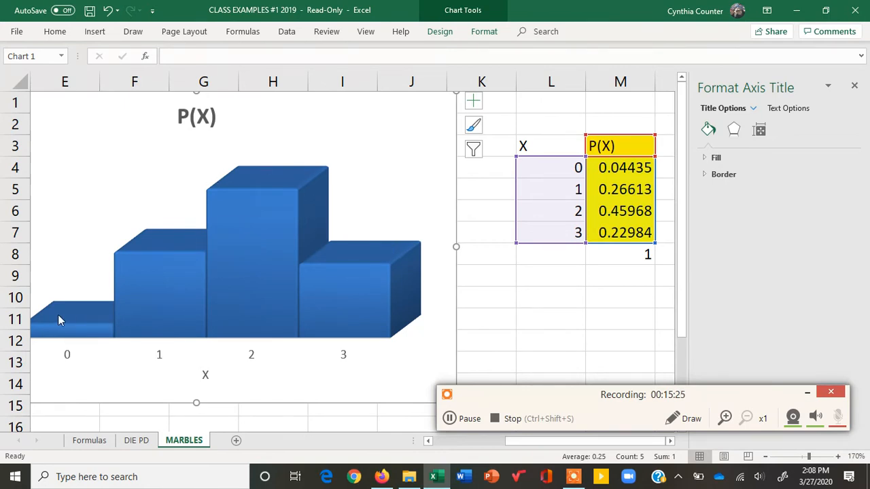
# - Change the chart title to LEFT SKEWED HISTOGRAM and deselect the chart
pyautogui.moveTo(57, 319)
pyautogui.moveTo(134, 317)
pyautogui.moveTo(92, 324)
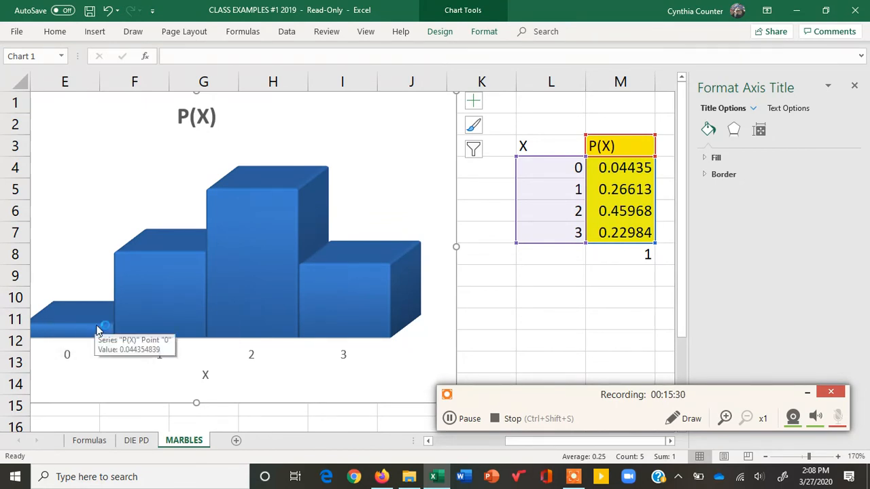
pyautogui.click(184, 114)
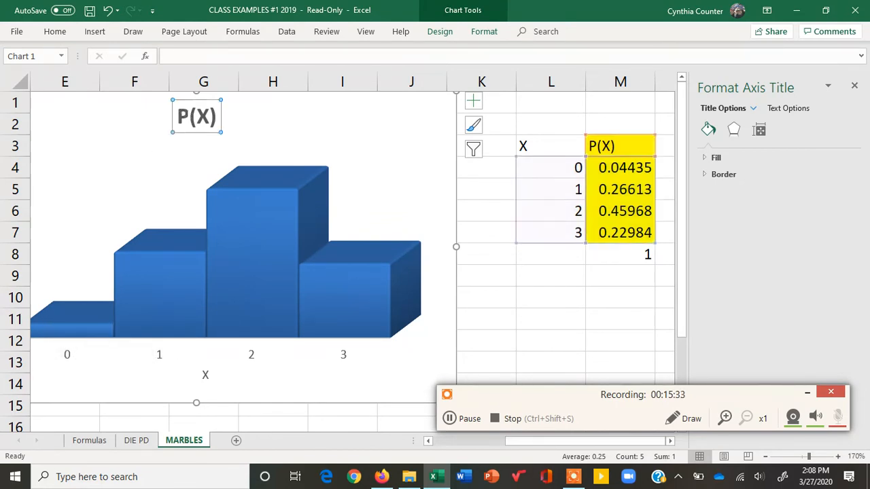
pyautogui.write('SL')
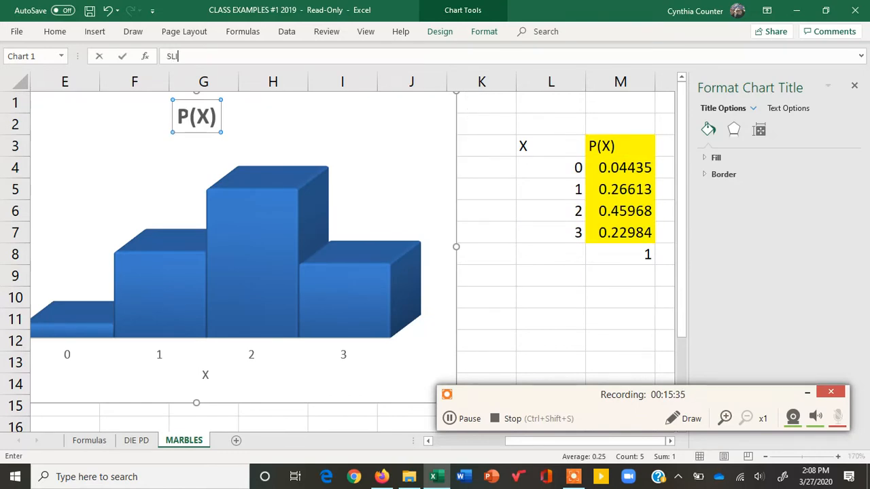
pyautogui.press('BackSpace')
pyautogui.write('LEFT SKEWED HISTOGRAM')
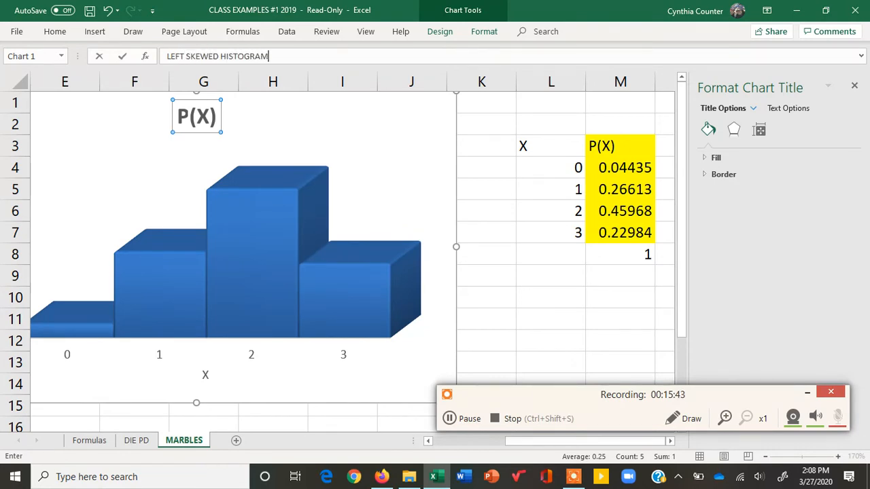
pyautogui.press('Return')
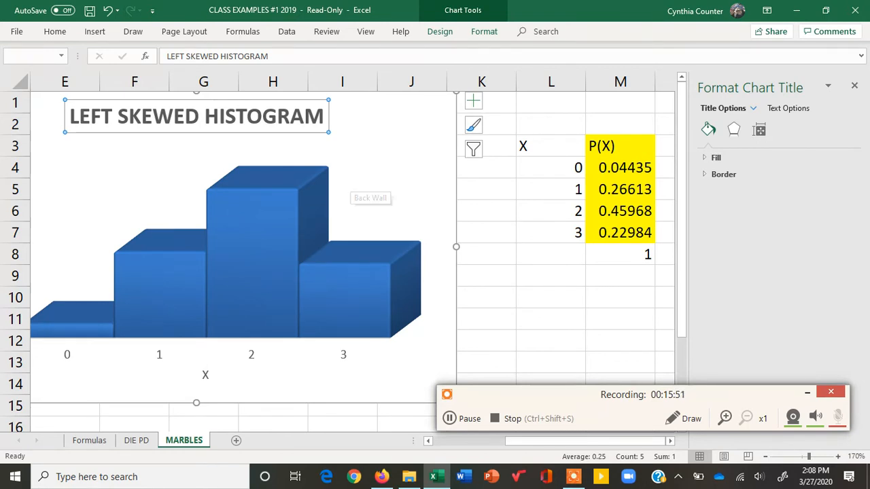
pyautogui.moveTo(551, 318); pyautogui.dragTo(571, 391)
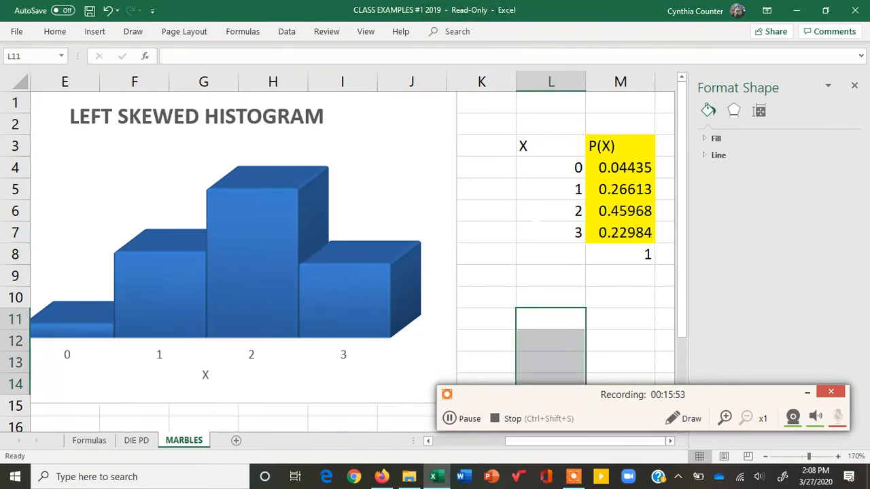
# - Close the Format Shape pane and move the histogram to the empty area right of the X and P(X) table
pyautogui.click(854, 87)
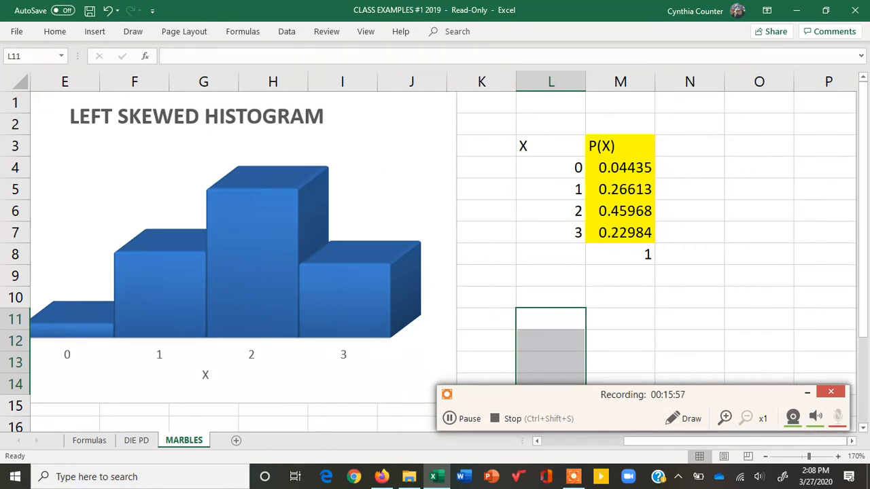
pyautogui.moveTo(72, 115); pyautogui.dragTo(827, 120)
pyautogui.click(550, 276)
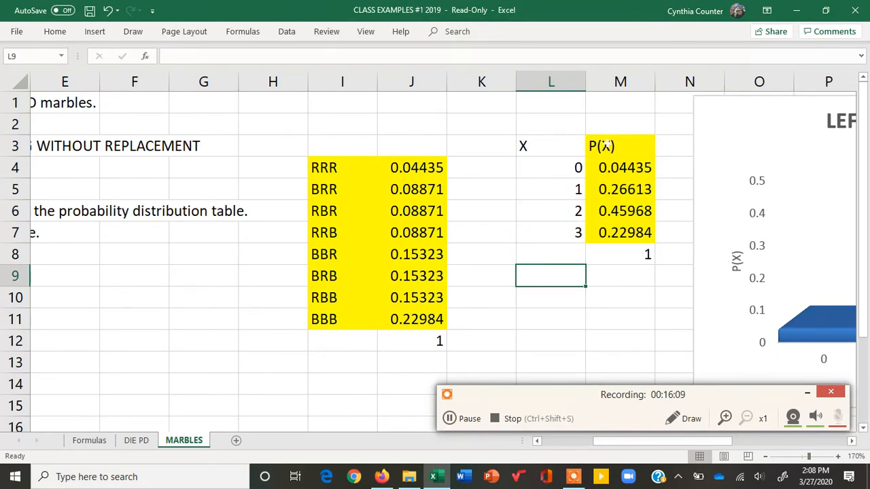
# - Insert a 2-D clustered column chart of the P(X) data in M3:M7 and move it clear of that column
pyautogui.moveTo(606, 145); pyautogui.dragTo(625, 233)
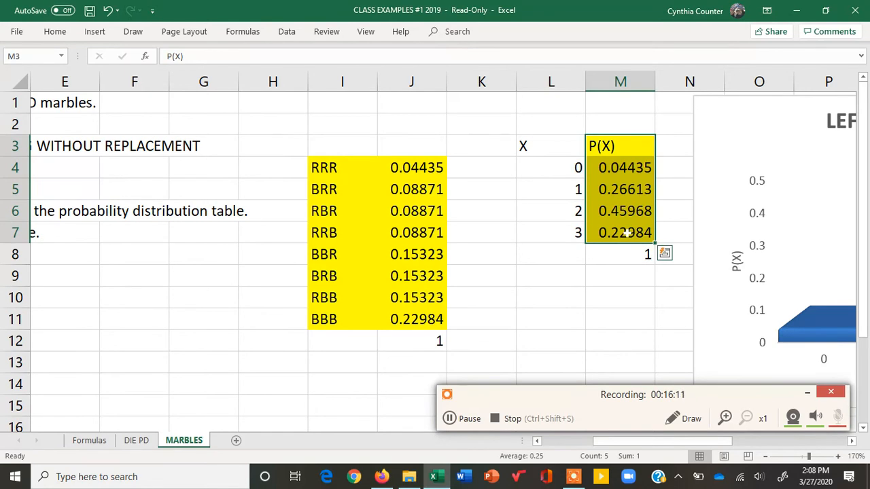
pyautogui.rightClick(626, 234)
pyautogui.click(94, 31)
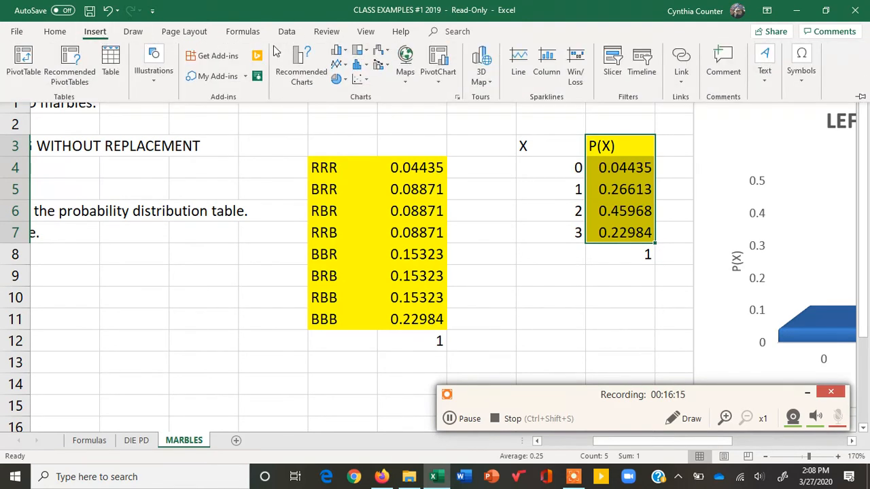
pyautogui.click(339, 52)
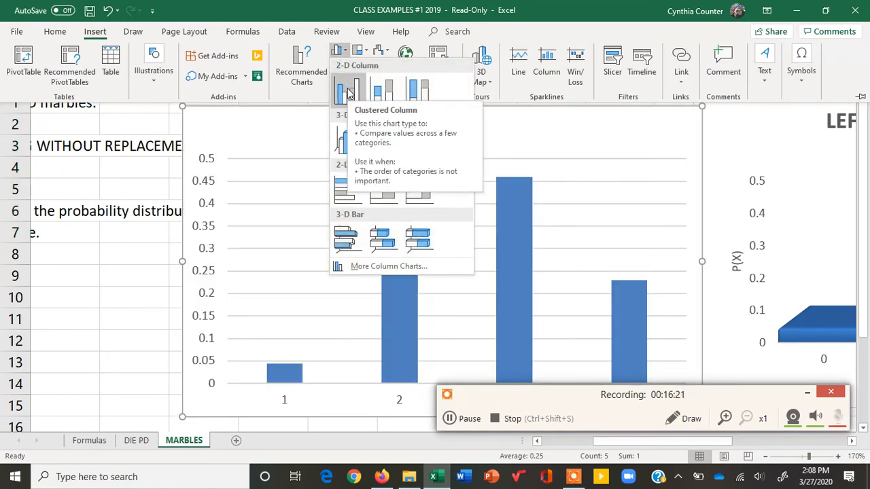
pyautogui.click(348, 92)
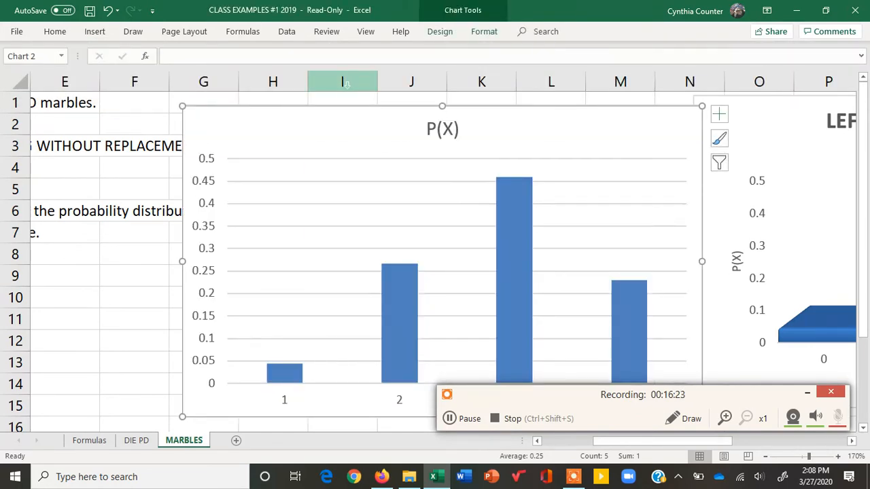
pyautogui.moveTo(496, 246); pyautogui.dragTo(353, 233)
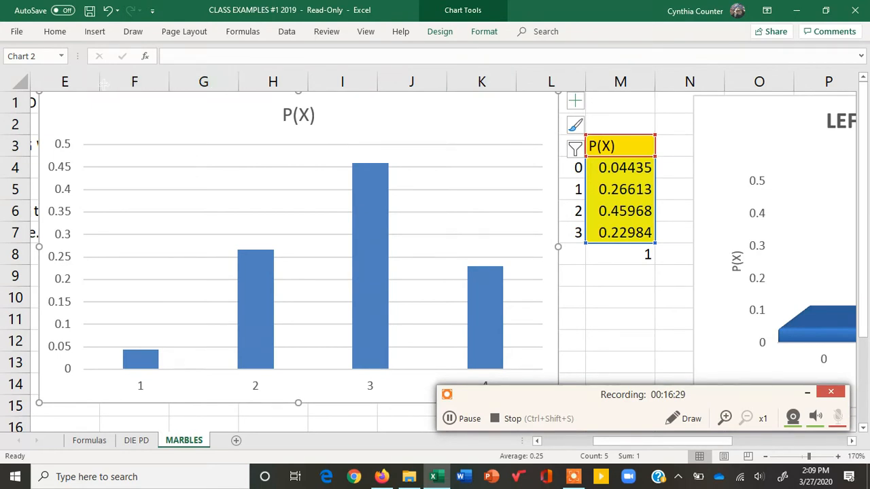
# - Apply the quick layout with touching columns and axis titles to the new 2-D chart
pyautogui.click(439, 32)
pyautogui.click(59, 68)
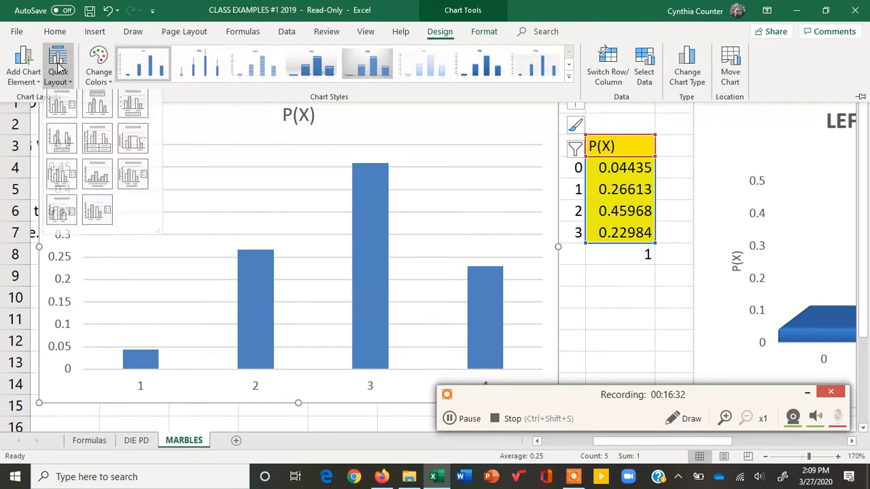
pyautogui.click(105, 187)
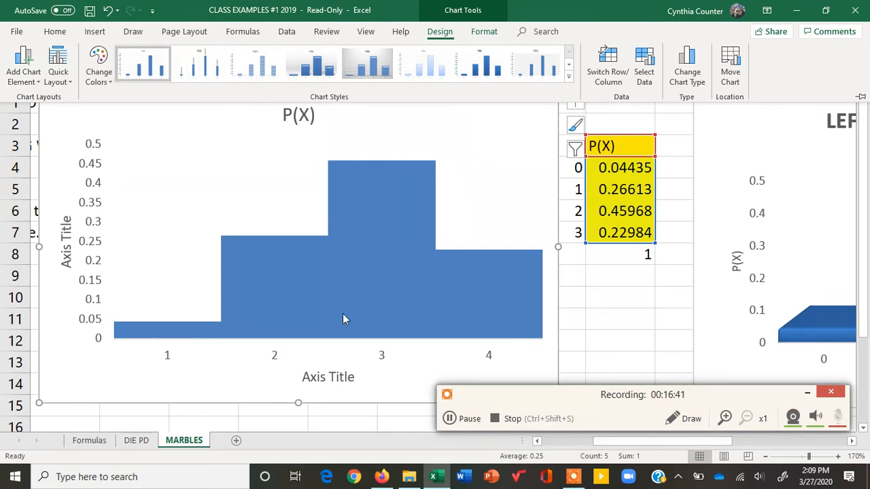
# - Try the automatic outline colour on the P(X) columns, then settle on a white outline
pyautogui.rightClick(382, 253)
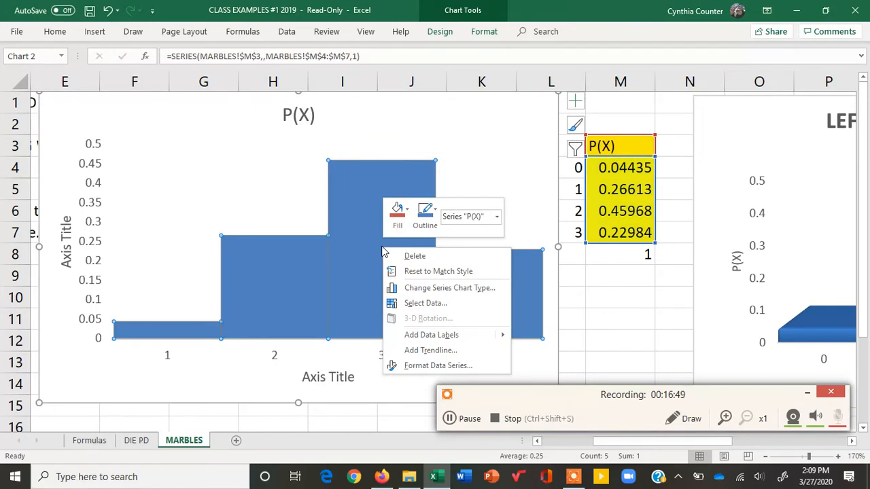
pyautogui.click(437, 215)
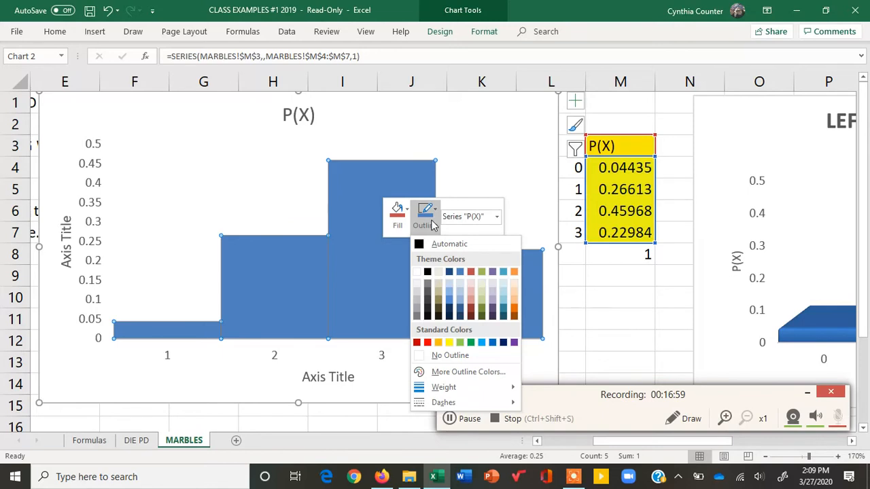
pyautogui.click(420, 246)
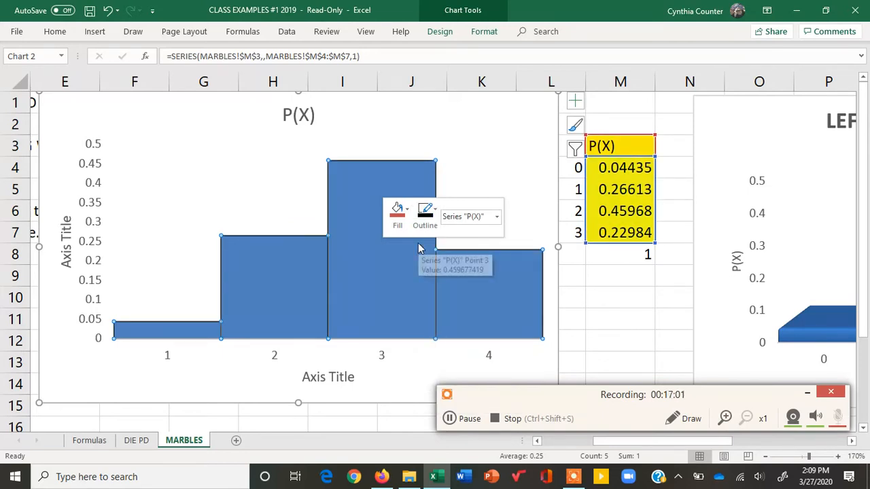
pyautogui.click(426, 221)
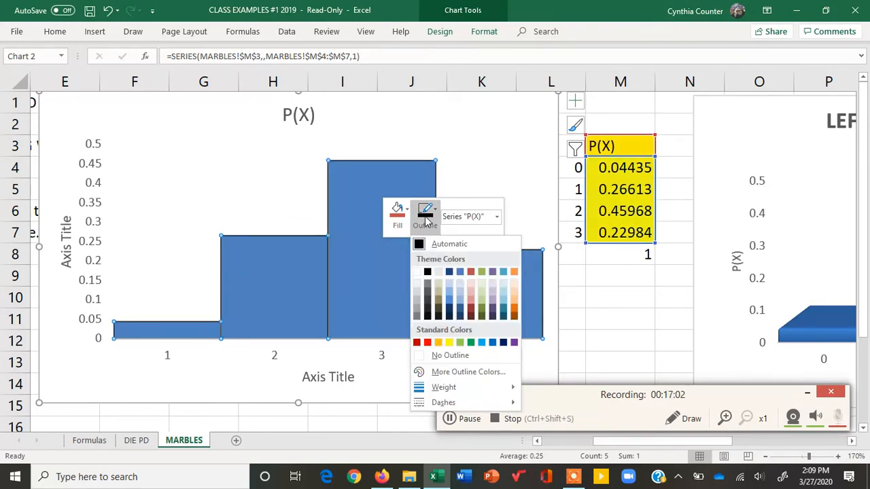
pyautogui.click(416, 272)
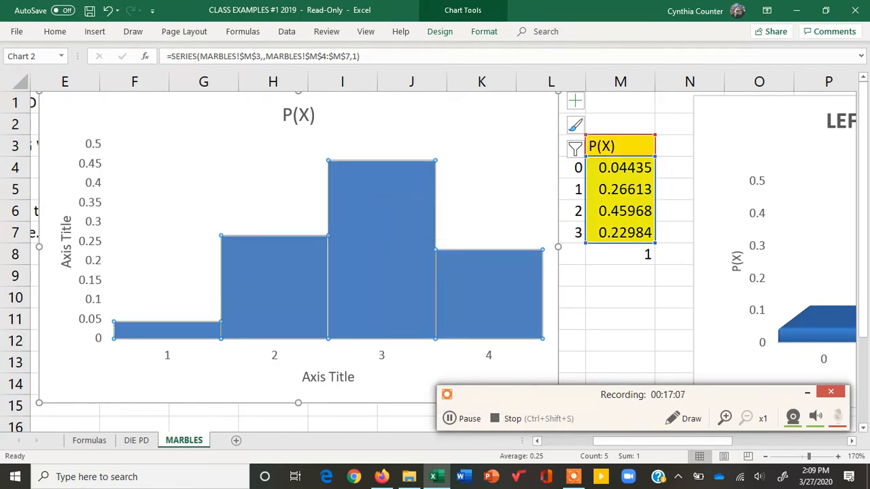
pyautogui.click(474, 192)
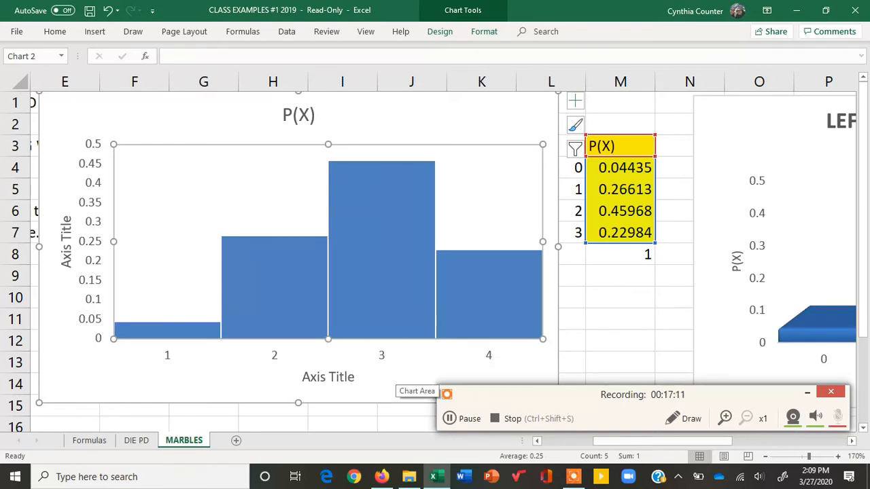
# - Title the 2-D chart's horizontal axis X and its vertical axis P(X)
pyautogui.moveTo(366, 275)
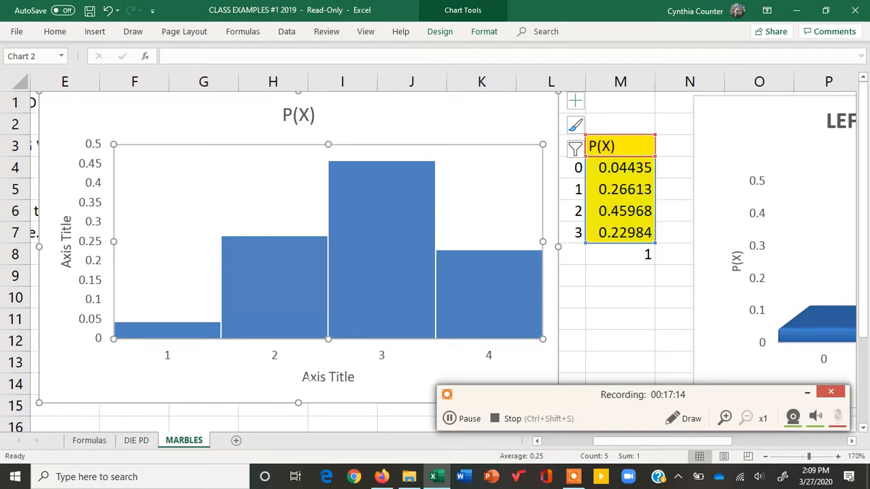
pyautogui.click(327, 378)
pyautogui.write('X')
pyautogui.press('Return')
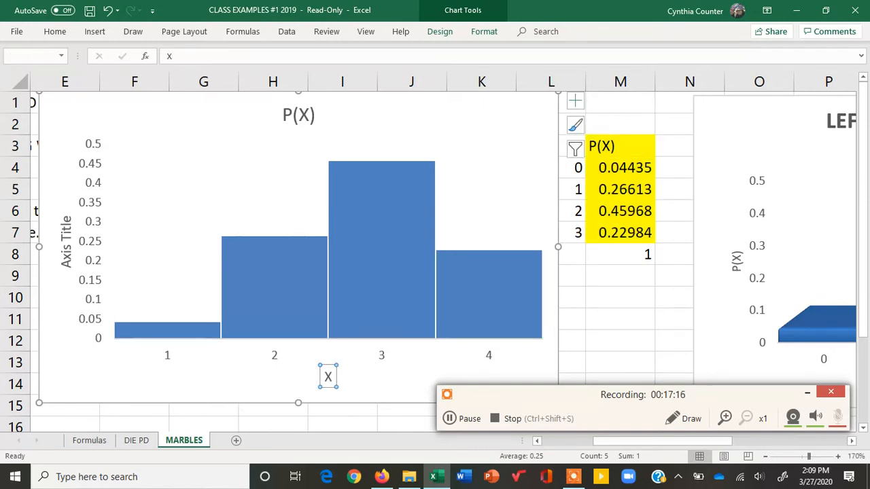
pyautogui.click(65, 234)
pyautogui.write('P(X')
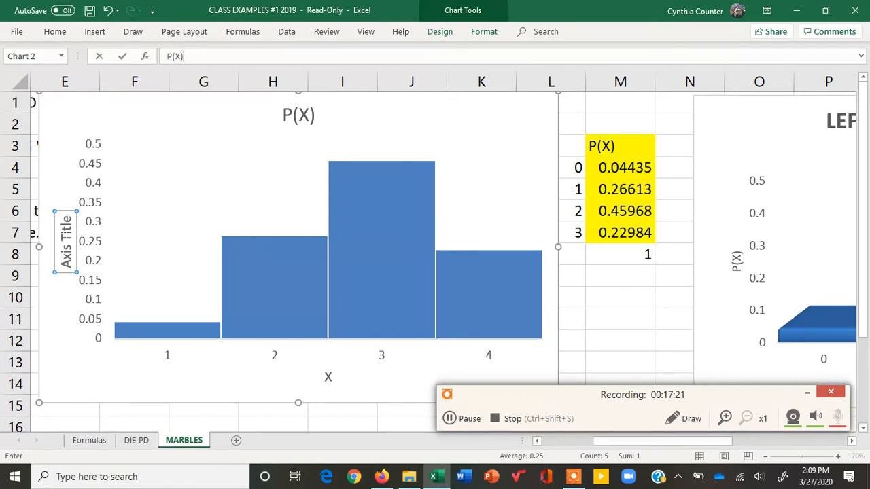
pyautogui.press('Return')
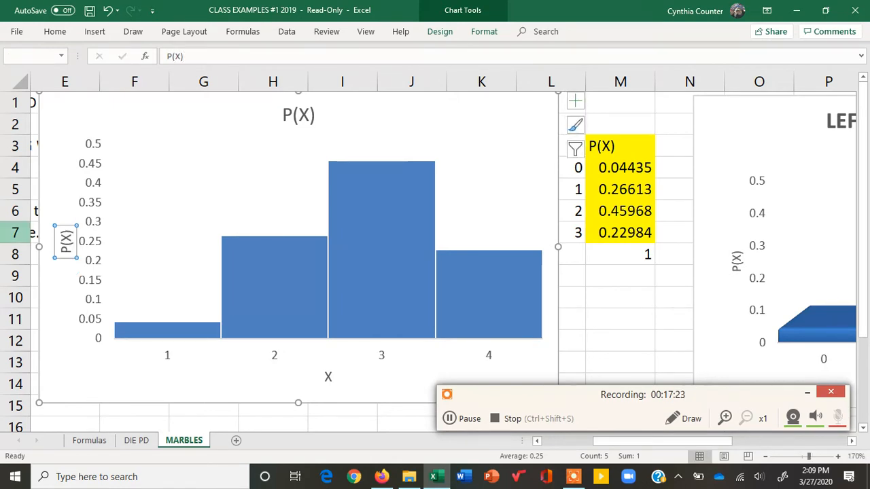
# - Change the 2-D chart's title to LEFT SKEWED HISTOGRAM
pyautogui.click(294, 115)
pyautogui.write('LEFT SKEWED')
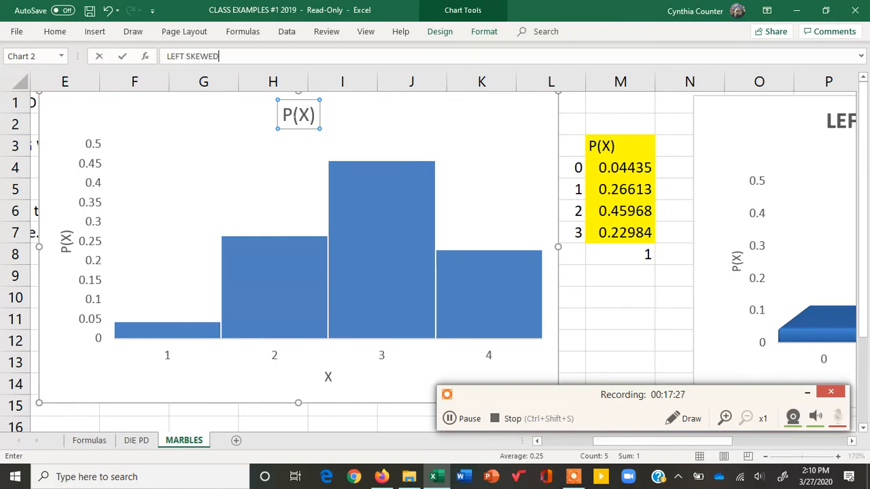
pyautogui.write(' HISTOGRAM')
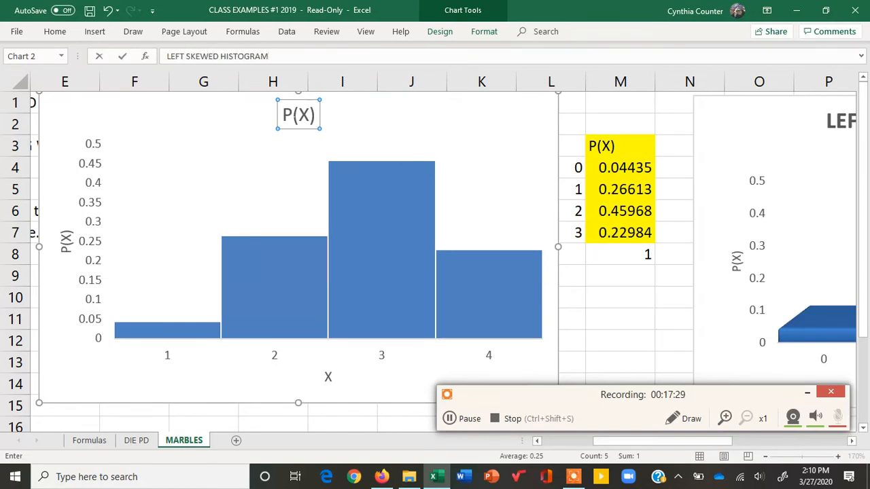
pyautogui.press('Return')
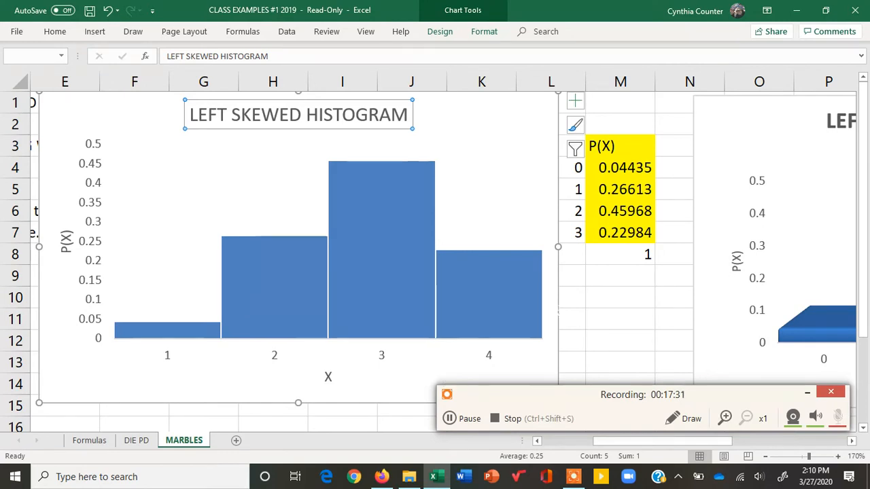
# - Set the 2-D chart's horizontal category labels to the X values in L4:L7
pyautogui.click(450, 33)
pyautogui.click(643, 64)
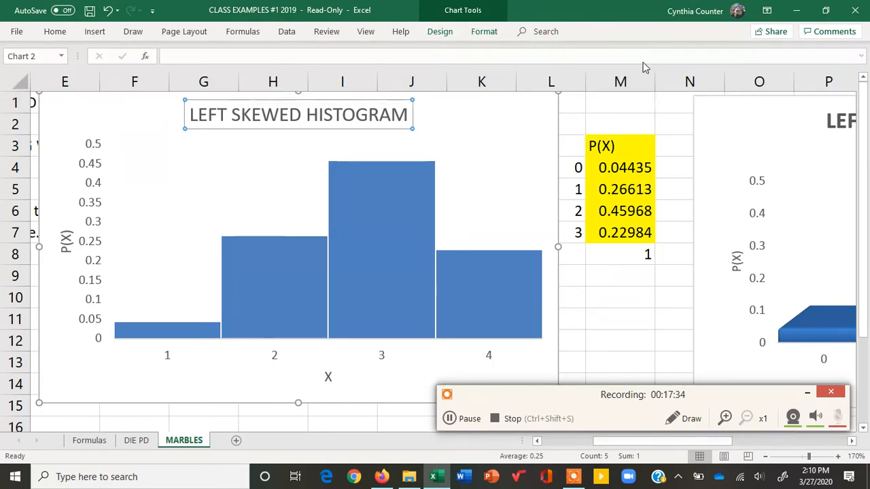
pyautogui.click(638, 277)
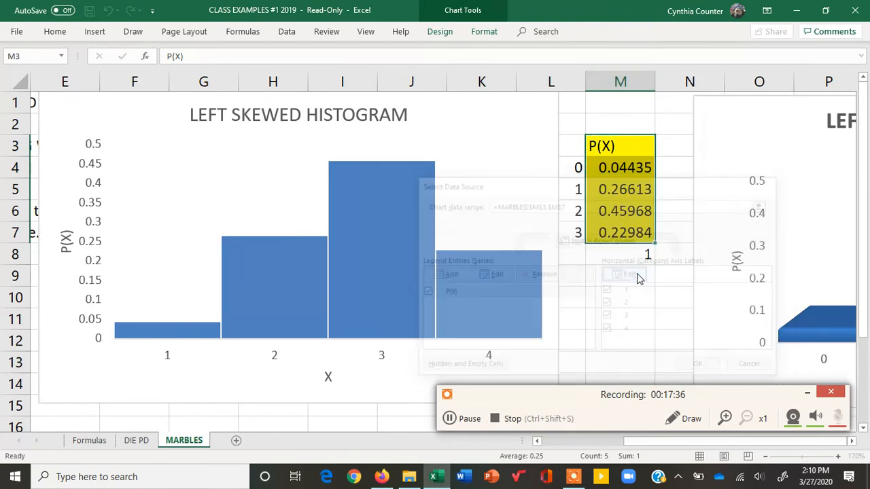
pyautogui.moveTo(574, 167); pyautogui.dragTo(574, 232)
pyautogui.click(614, 299)
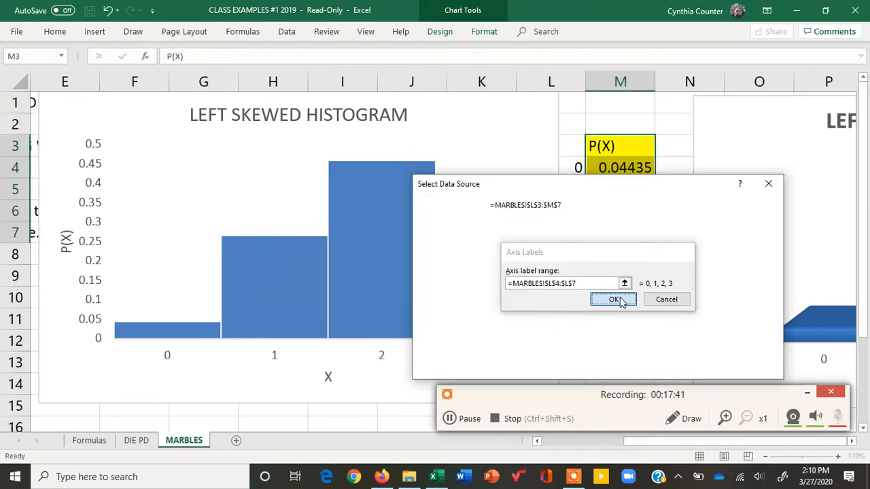
pyautogui.click(702, 368)
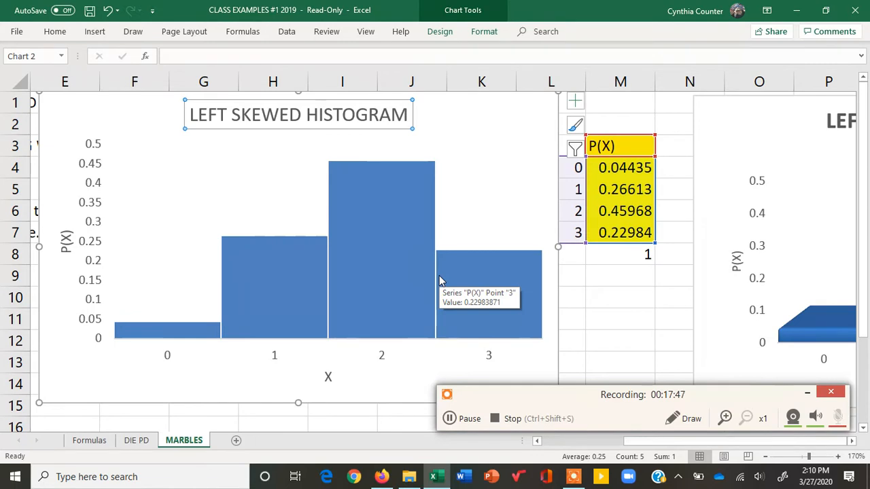
# - Move the 2-D histogram directly below the 3-D one, right of the table, and deselect it
pyautogui.moveTo(134, 114); pyautogui.dragTo(787, 383)
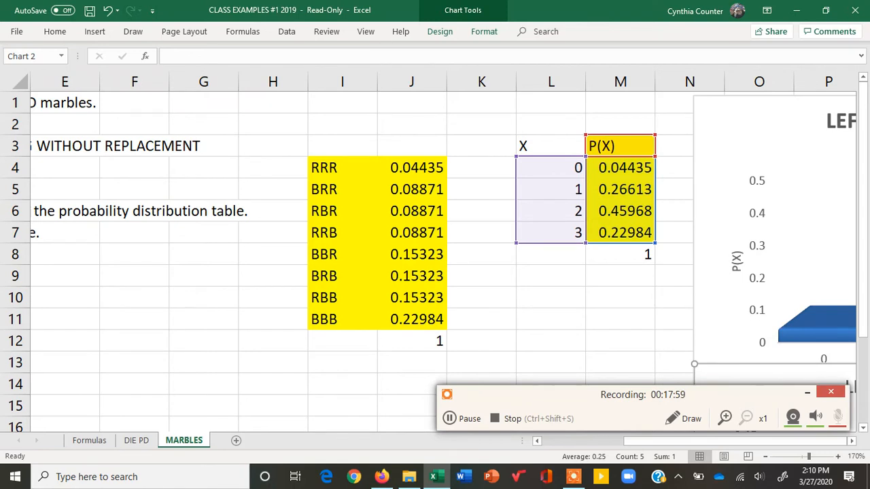
pyautogui.click(619, 297)
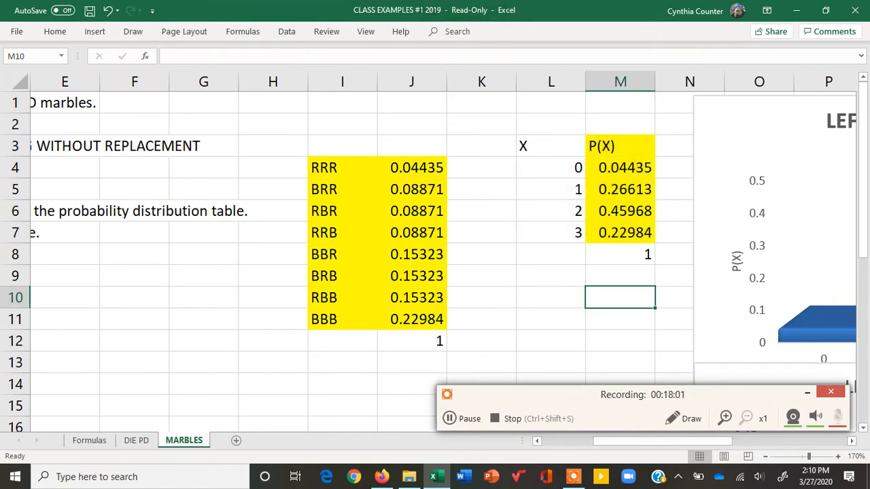
pyautogui.click(713, 443)
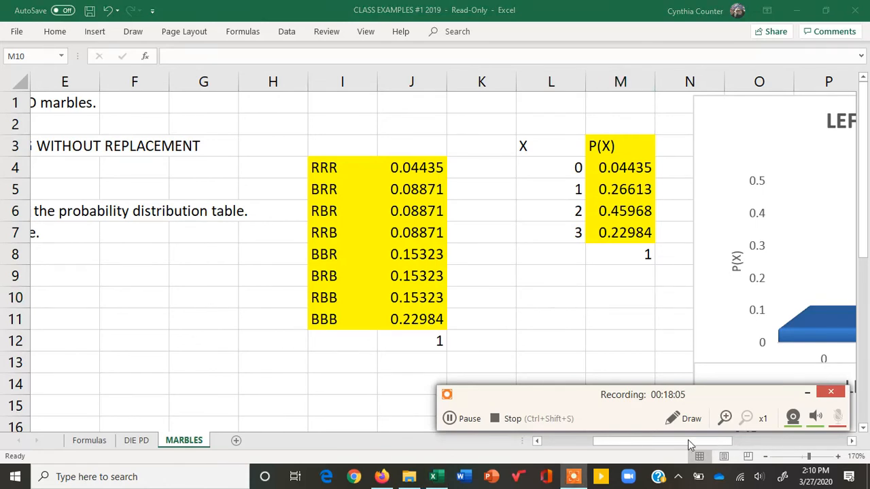
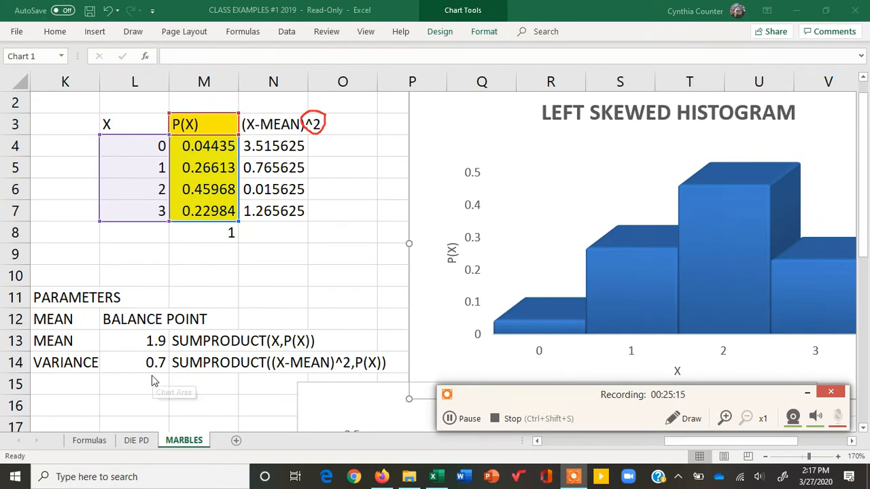
# - Enter the label STANDARD DEVIATION, SD in K15, below the VARIANCE label
pyautogui.click(61, 381)
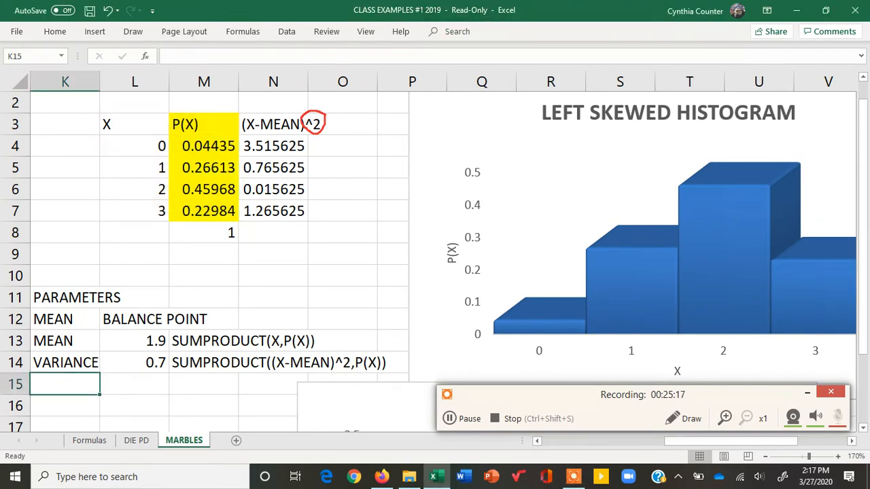
pyautogui.write('S')
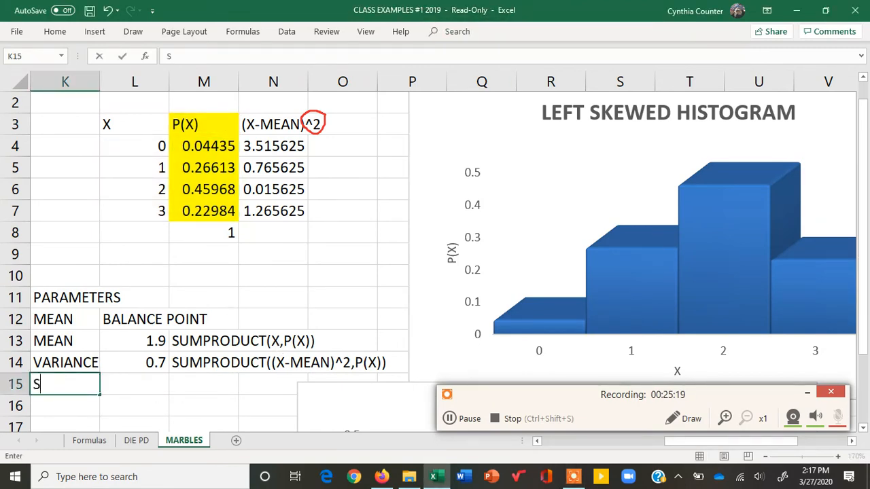
pyautogui.write('TANDARD DEV')
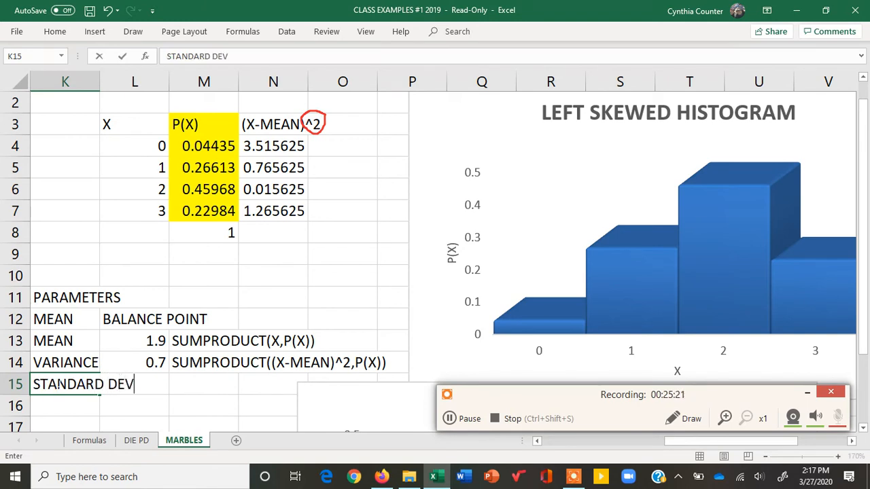
pyautogui.write('IATION, SD')
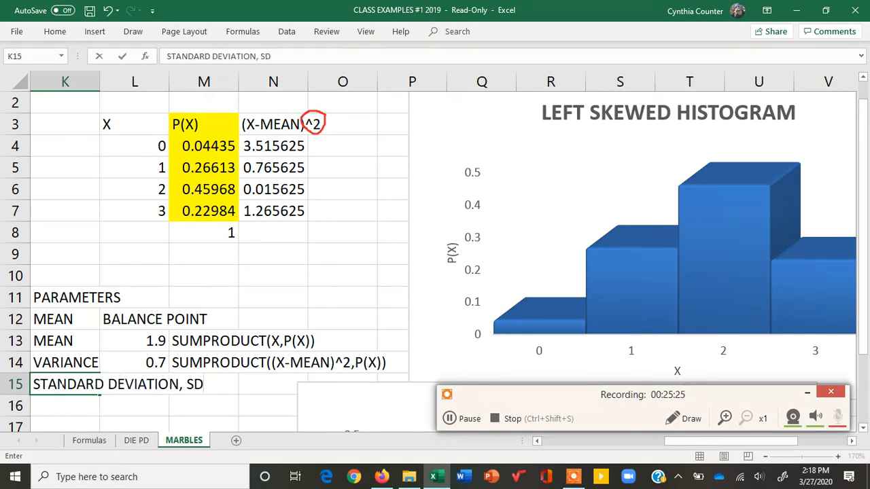
pyautogui.press('Return')
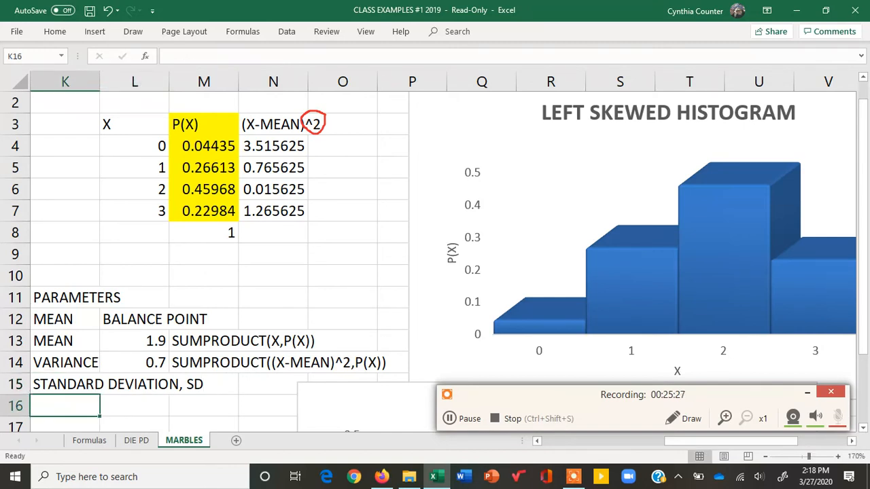
# - Enter the label SD in K16, below the STANDARD DEVIATION label
pyautogui.write('SD')
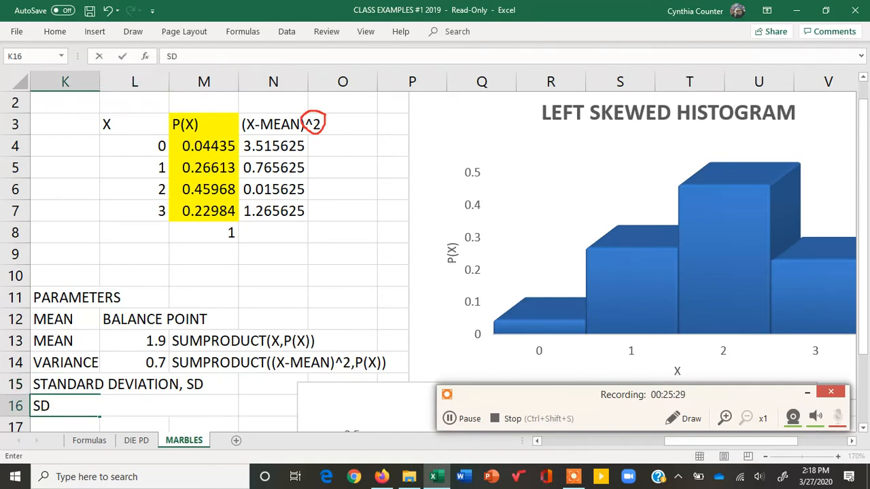
pyautogui.doubleClick(45, 406)
pyautogui.click(54, 406)
pyautogui.press('Return')
pyautogui.press('Right')
pyautogui.press('Up')
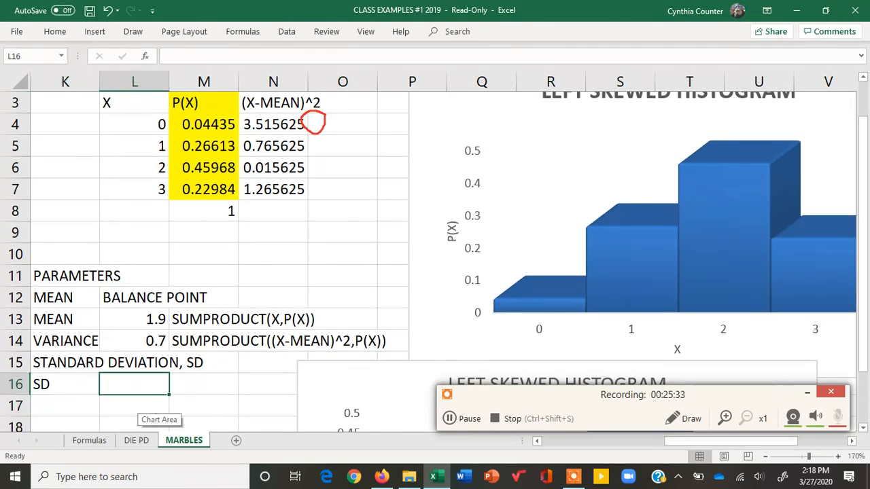
# - Calculate the standard deviation in L16 as the square root of the variance with =SQRT(L14)
pyautogui.write('=SQRT')
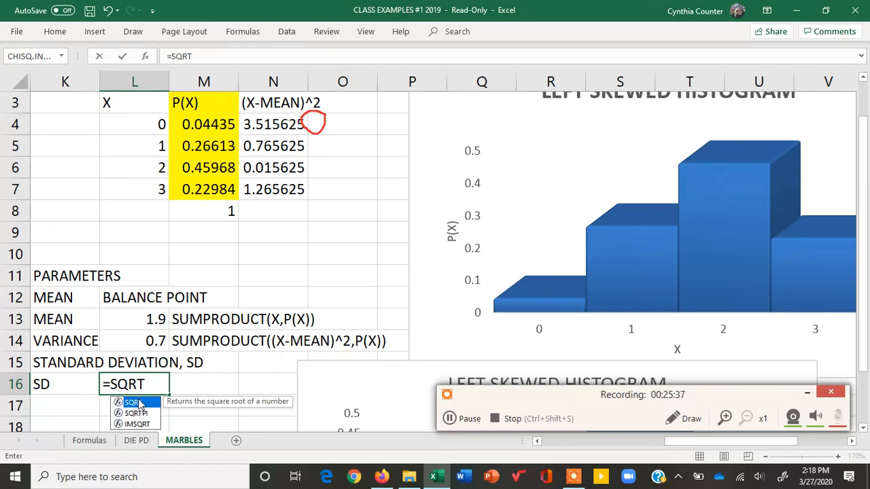
pyautogui.write('(')
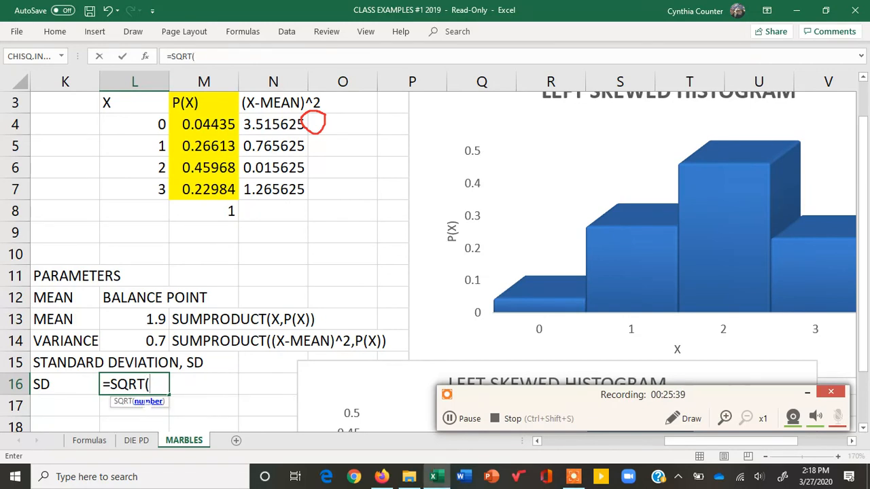
pyautogui.click(138, 342)
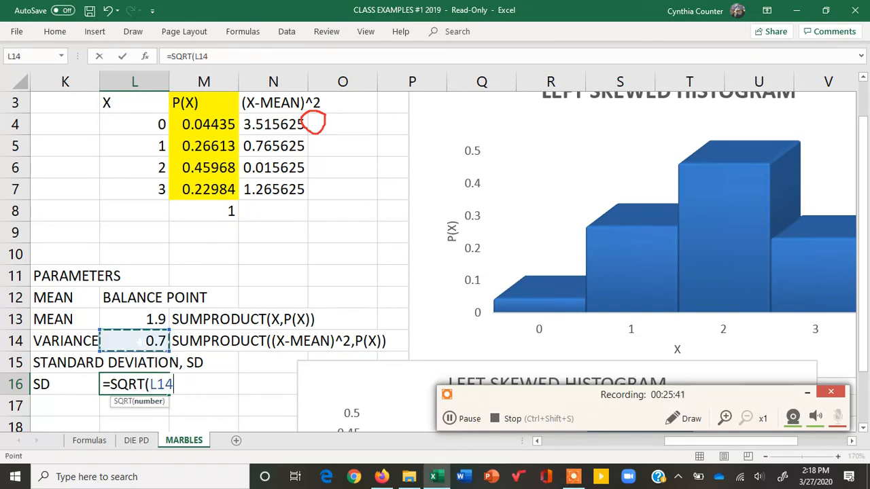
pyautogui.write(')')
pyautogui.press('Return')
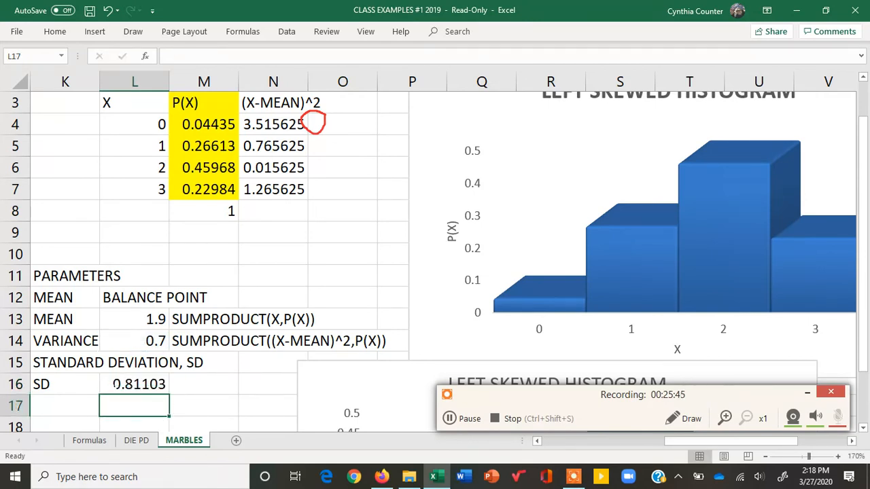
# - Format the standard deviation in L16 to show one decimal place
pyautogui.press('Up')
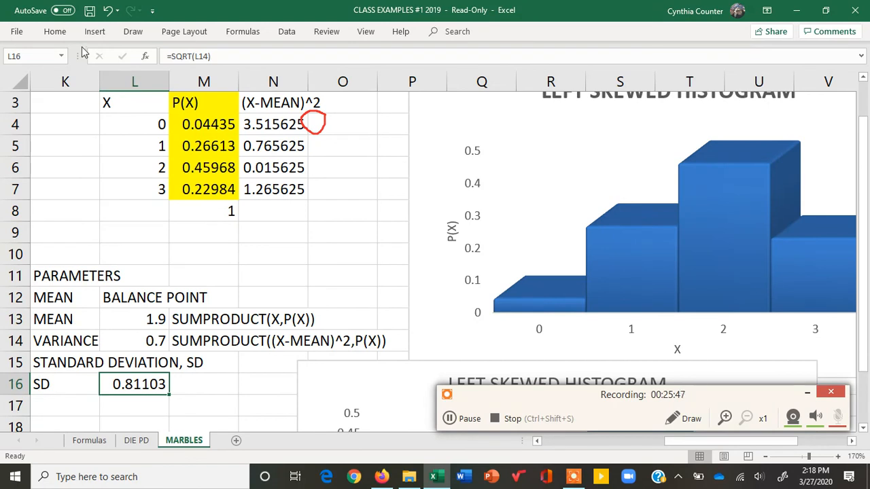
pyautogui.click(57, 31)
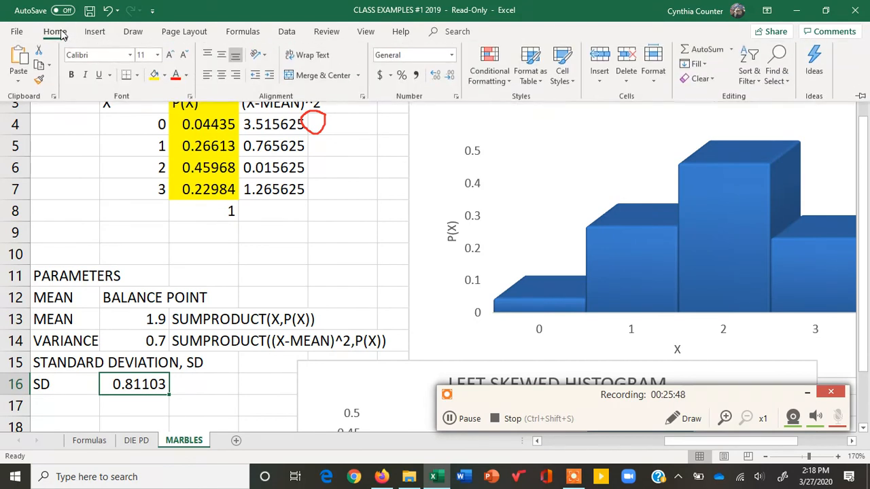
pyautogui.click(448, 79)
pyautogui.click(448, 79)
pyautogui.click(448, 79)
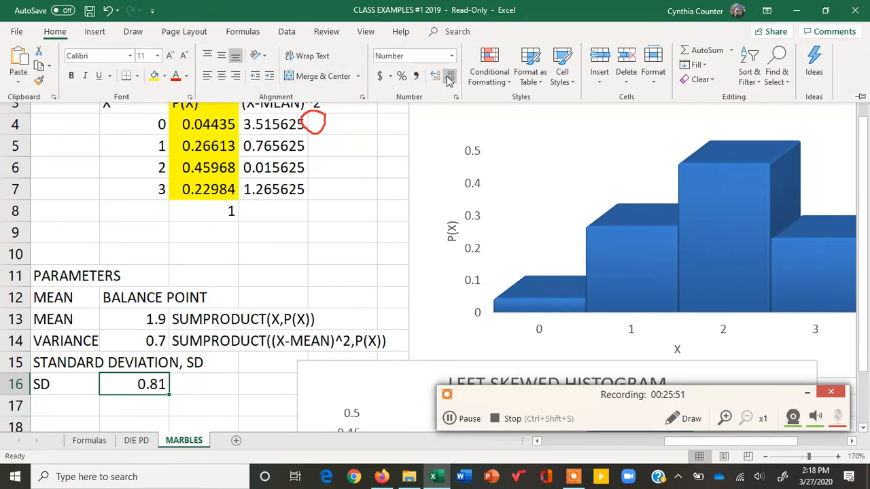
pyautogui.click(448, 79)
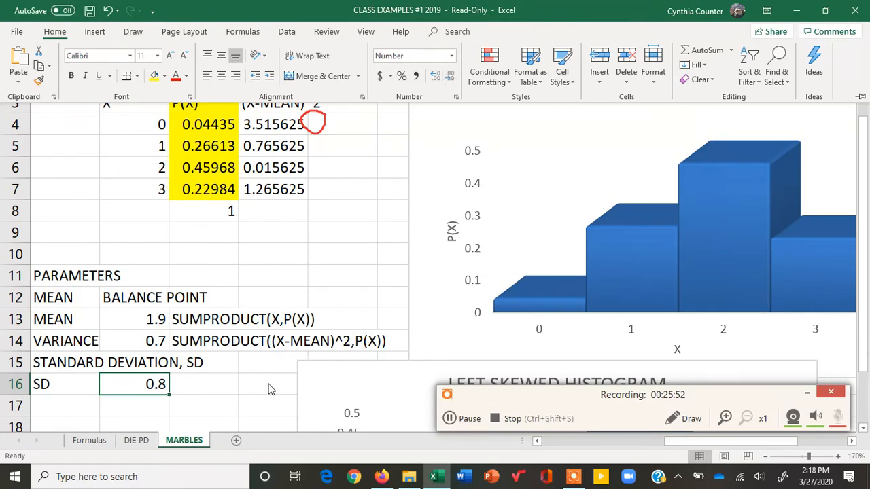
pyautogui.click(269, 390)
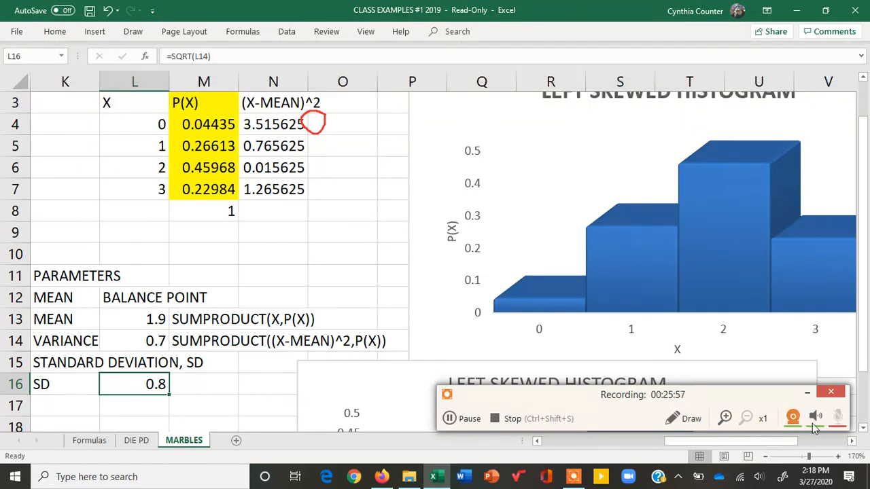
# - Clear all the pen annotations drawn over the worksheet
pyautogui.click(688, 417)
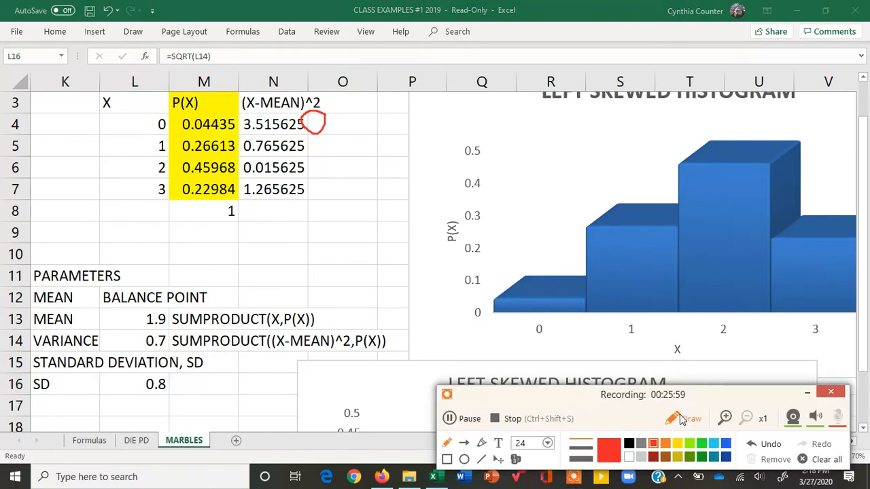
pyautogui.click(834, 459)
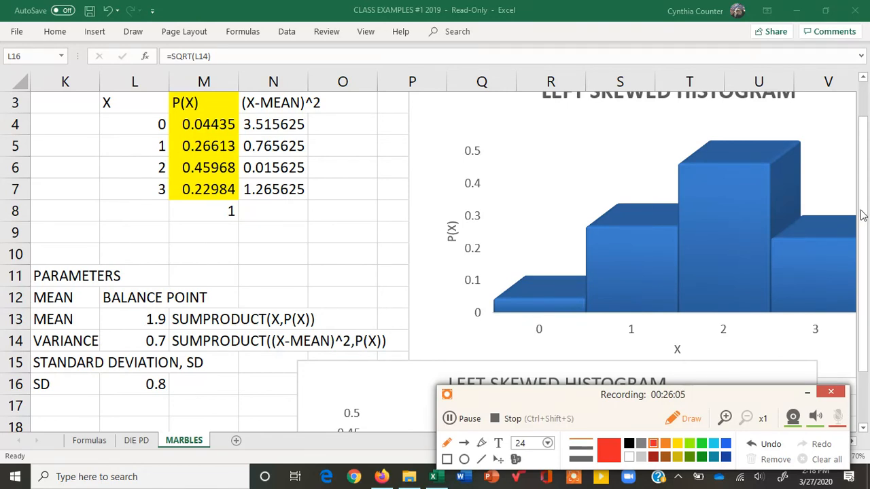
pyautogui.moveTo(864, 216); pyautogui.dragTo(869, 364)
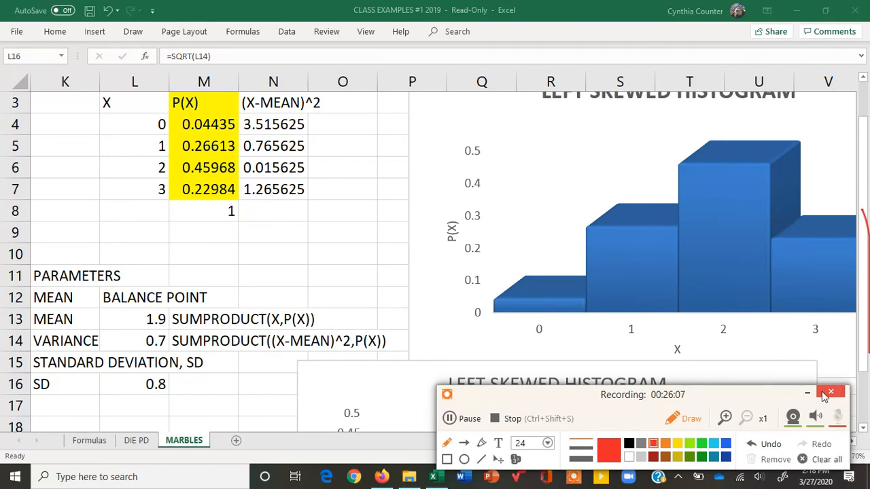
# - Review the sample space in I4:I11, its probabilities in J4:J11, and the X and P(X) values in rows 4 to 7
pyautogui.moveTo(688, 441); pyautogui.dragTo(553, 450)
pyautogui.moveTo(608, 117); pyautogui.dragTo(619, 276)
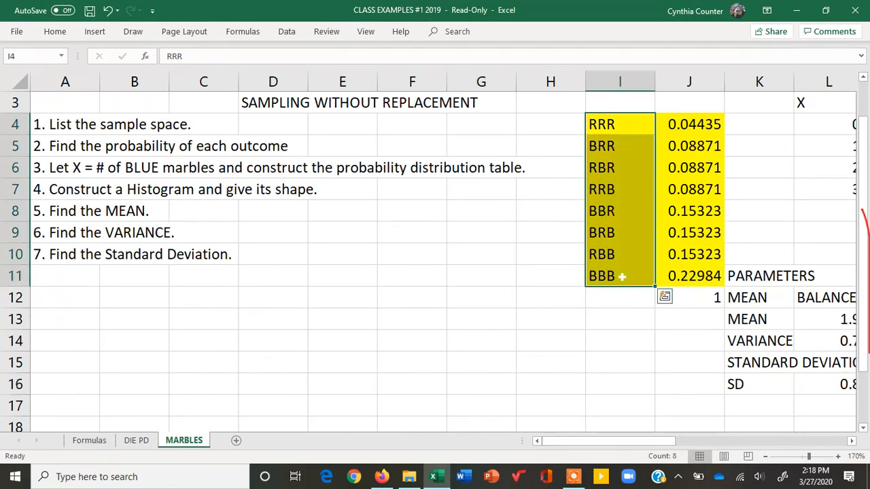
pyautogui.moveTo(700, 124); pyautogui.dragTo(708, 270)
pyautogui.moveTo(671, 440); pyautogui.dragTo(710, 440)
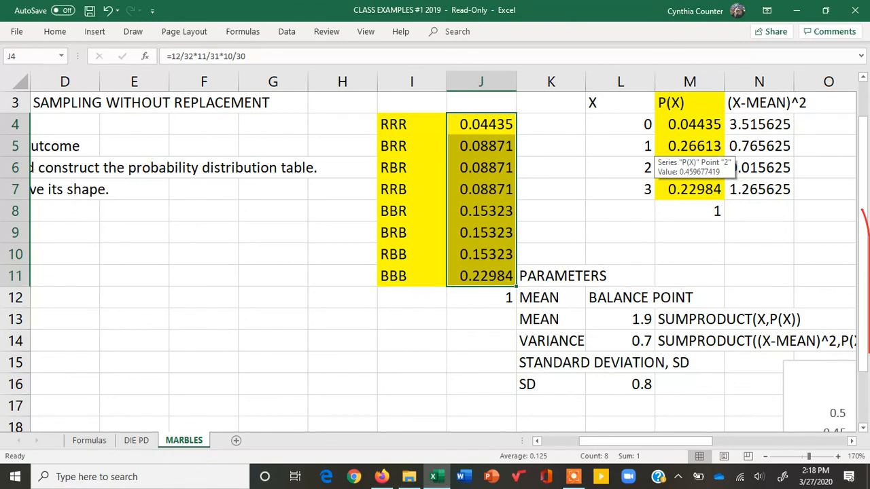
pyautogui.moveTo(611, 102); pyautogui.dragTo(628, 188)
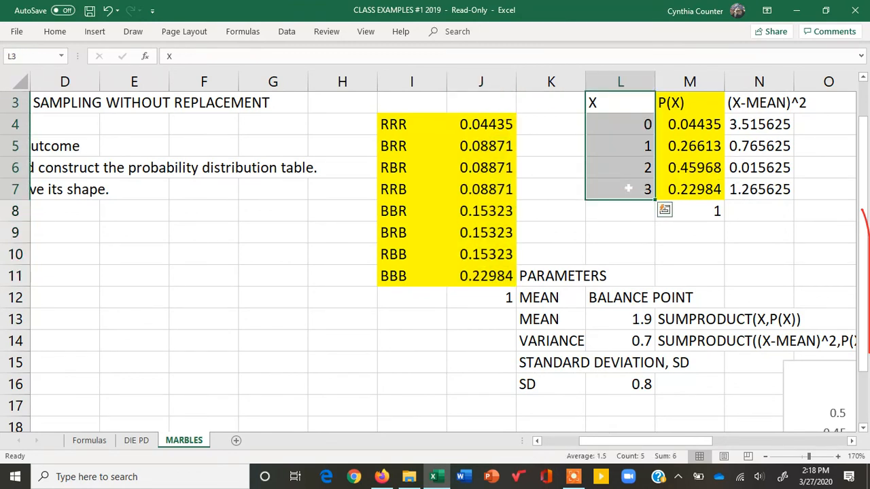
pyautogui.click(621, 125)
pyautogui.press('Down')
pyautogui.press('Down')
pyautogui.press('Down')
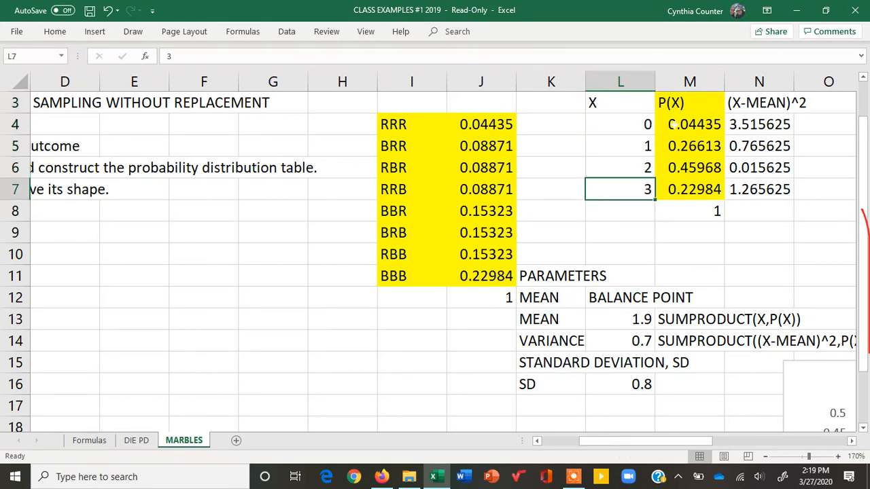
pyautogui.click(679, 124)
pyautogui.press('Down')
pyautogui.press('Down')
pyautogui.press('Down')
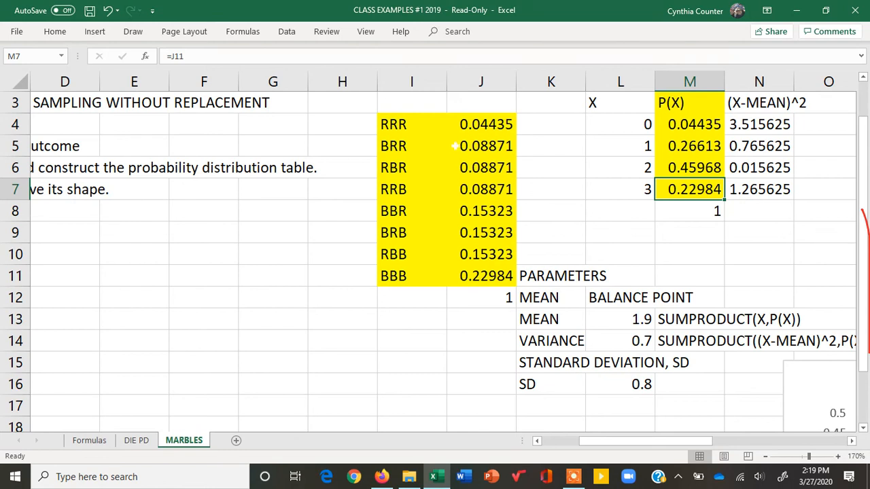
# - Examine which outcome probabilities in column J feed the P(X) formulas for one and two blue marbles
pyautogui.click(489, 148)
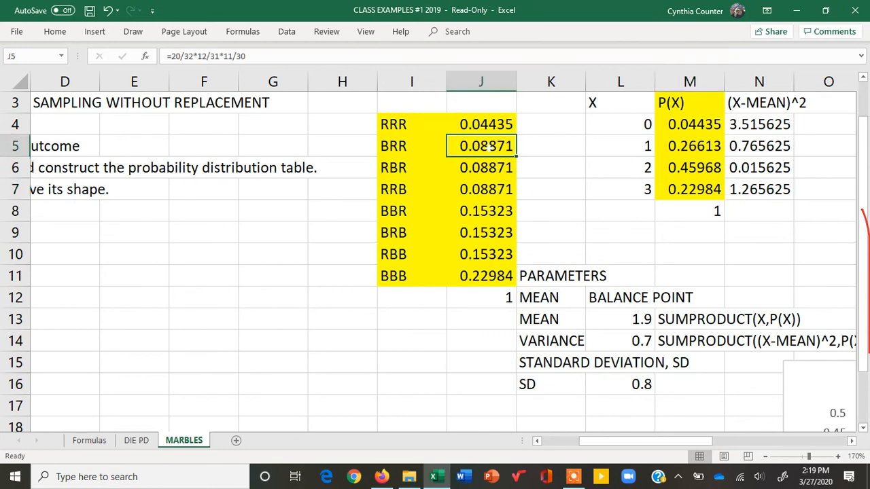
pyautogui.click(487, 166)
pyautogui.click(488, 188)
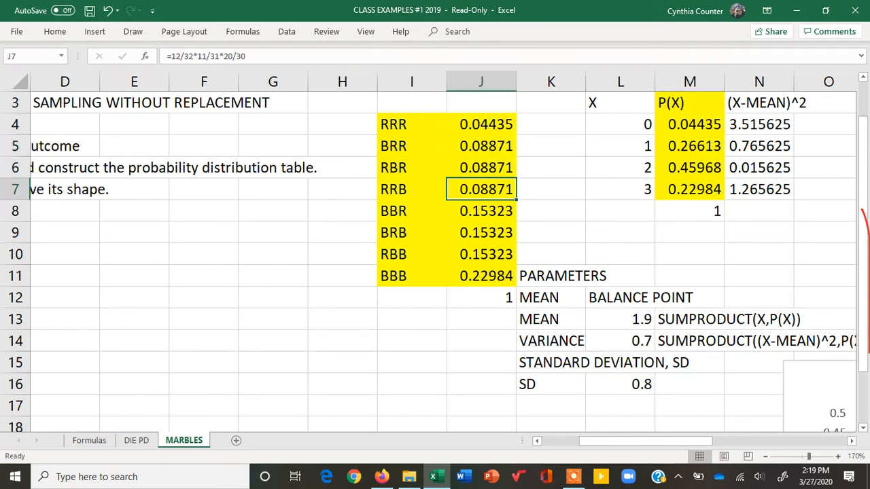
pyautogui.click(621, 146)
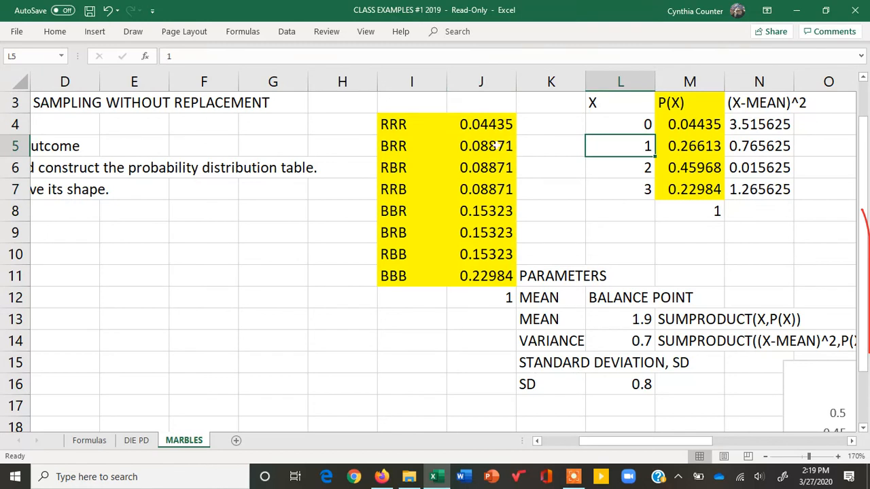
pyautogui.moveTo(501, 147); pyautogui.dragTo(493, 188)
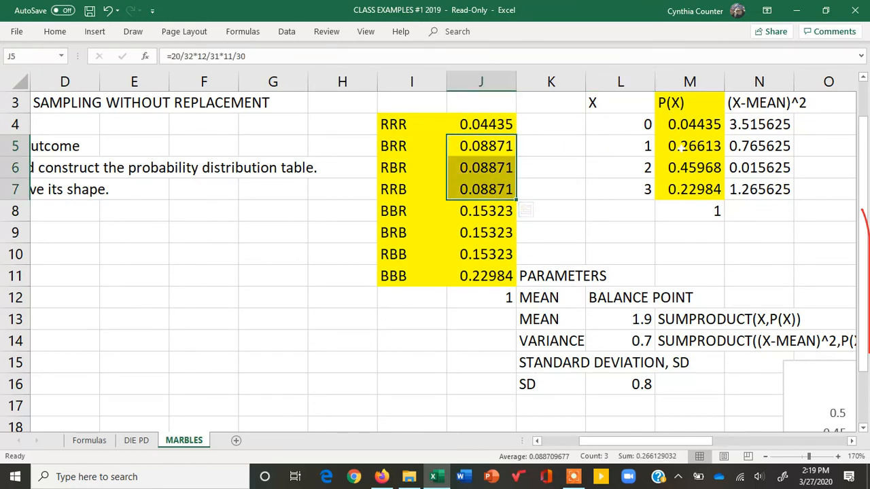
pyautogui.doubleClick(680, 146)
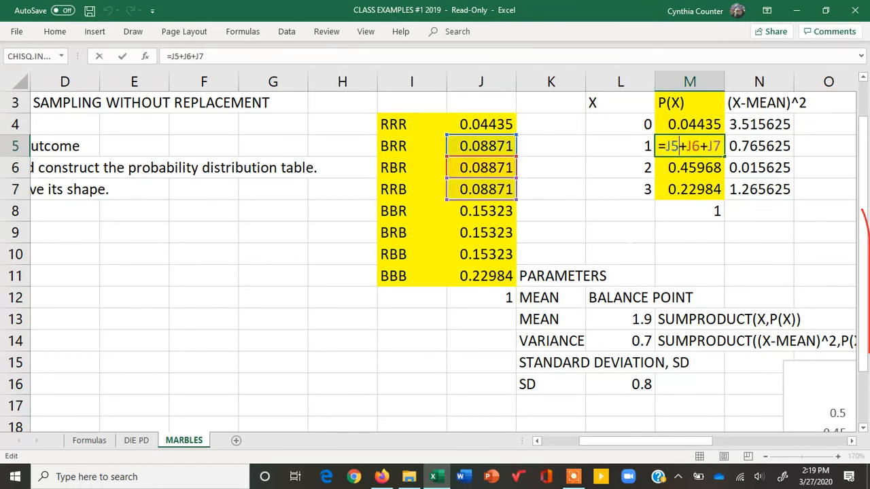
pyautogui.press('Return')
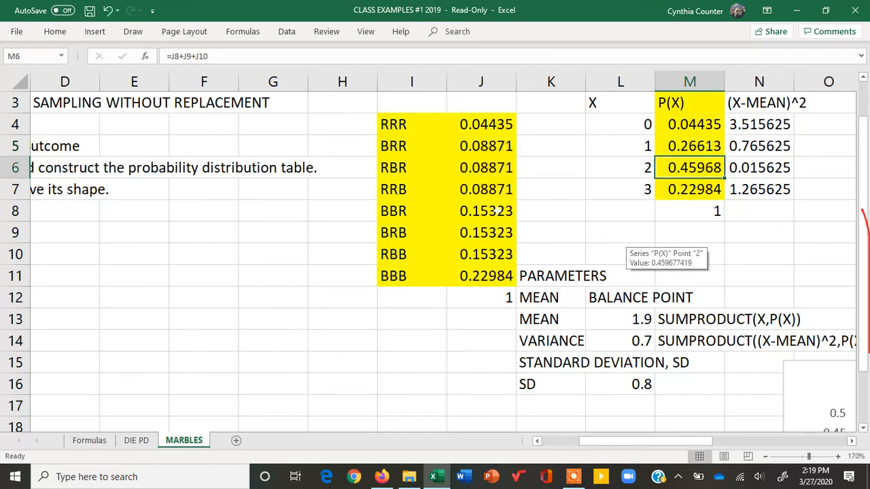
pyautogui.moveTo(497, 211); pyautogui.dragTo(493, 250)
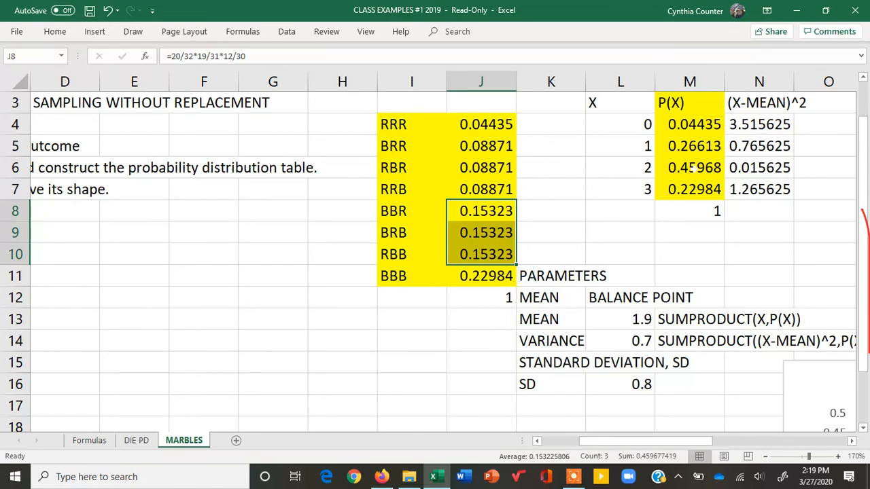
pyautogui.doubleClick(692, 168)
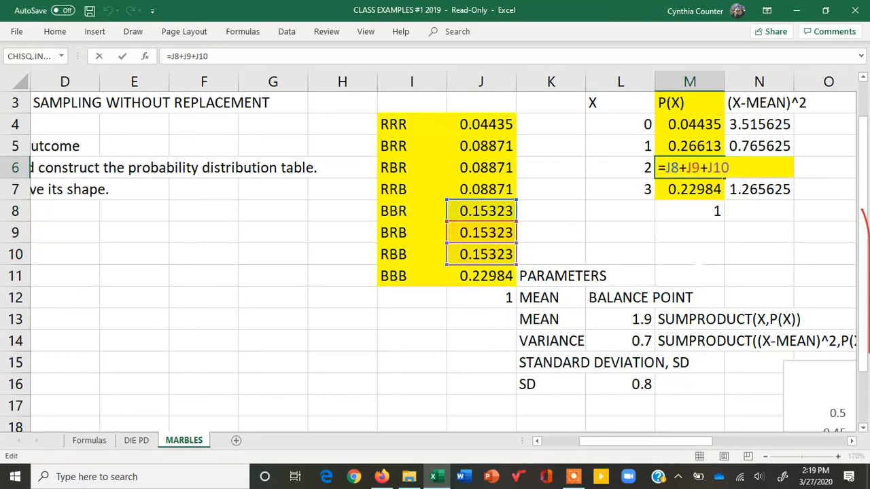
pyautogui.press('Return')
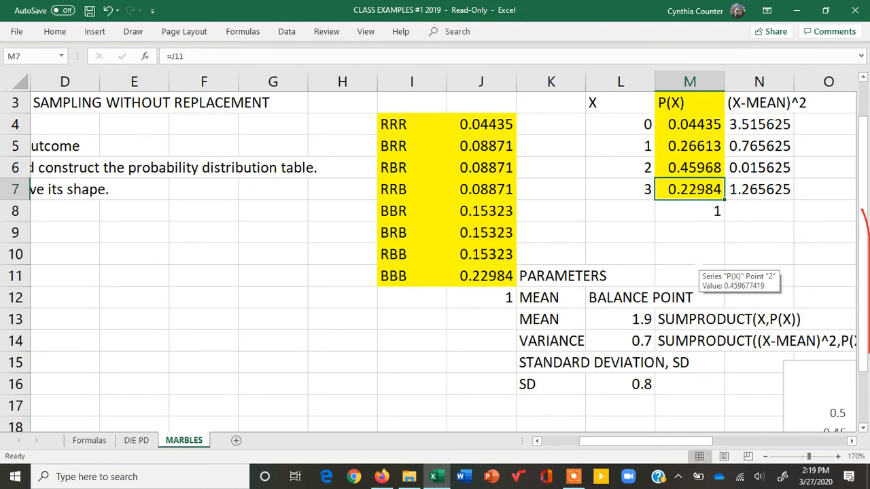
pyautogui.click(693, 235)
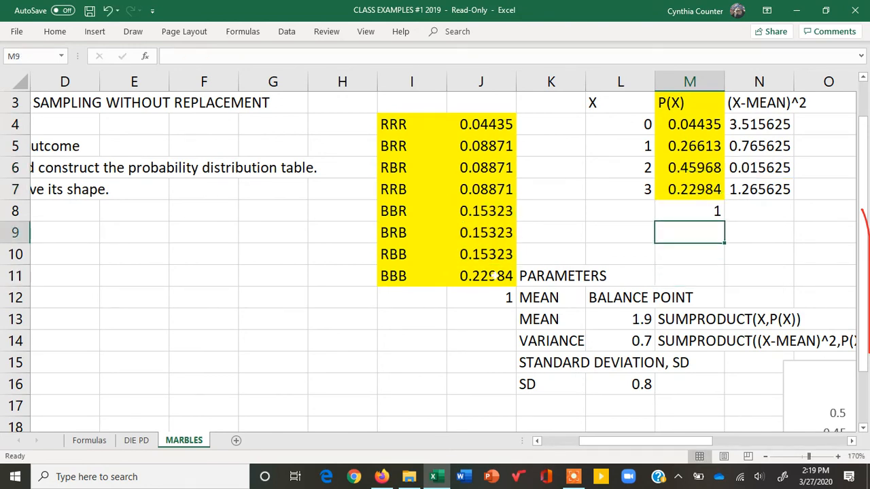
pyautogui.click(495, 275)
pyautogui.click(489, 124)
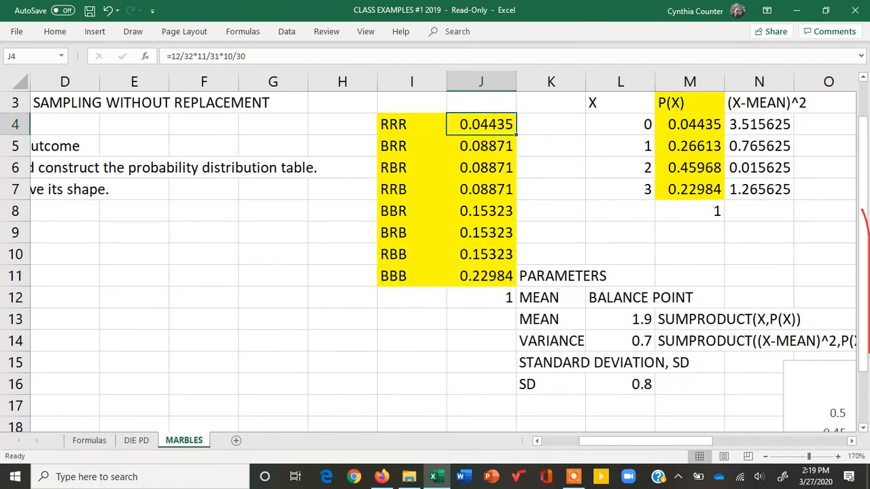
# - Enter the label DESCRIPTIVE VALUES in M11, on the same row as PARAMETERS
pyautogui.moveTo(534, 275); pyautogui.dragTo(629, 275)
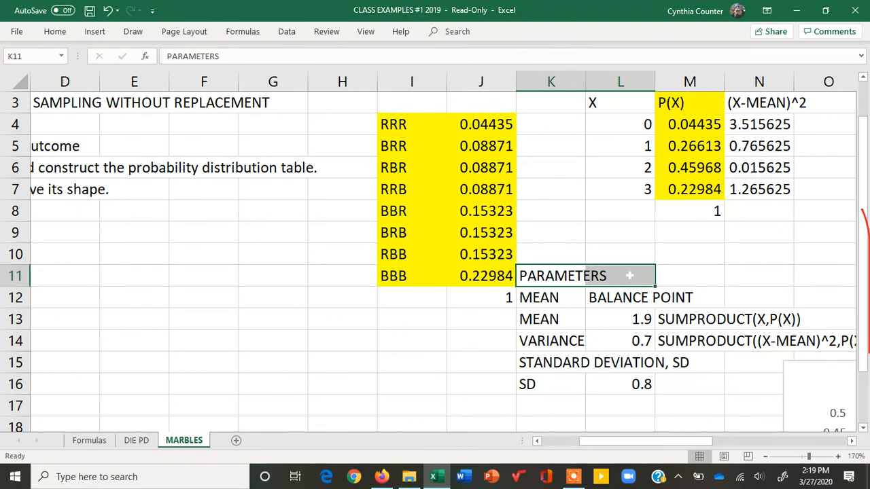
pyautogui.click(686, 275)
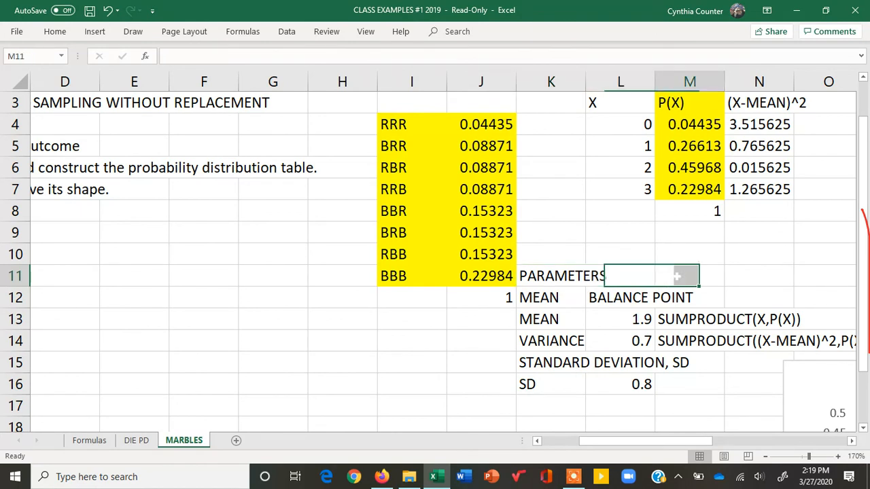
pyautogui.write('DESC')
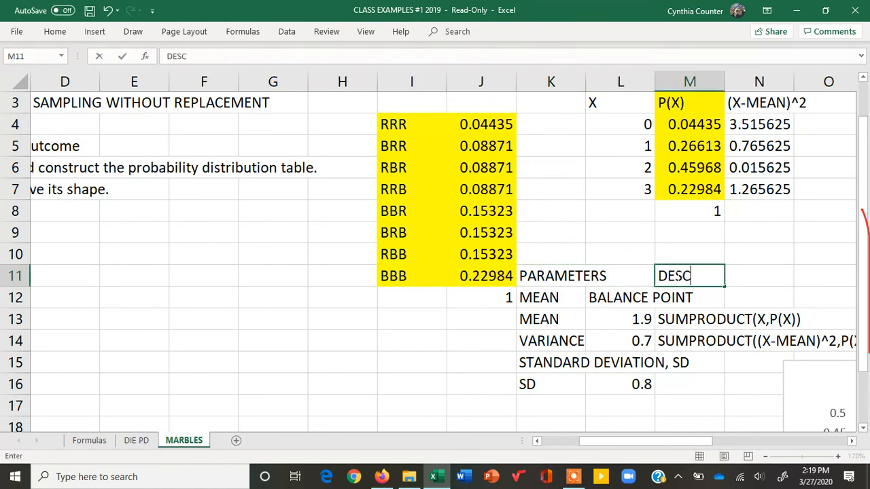
pyautogui.write('RIPTIVE VALUE')
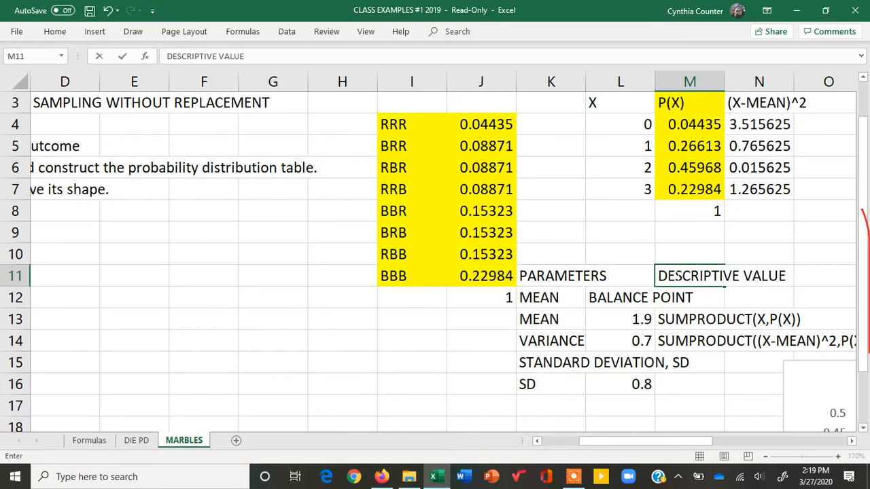
pyautogui.write('S')
pyautogui.click(544, 319)
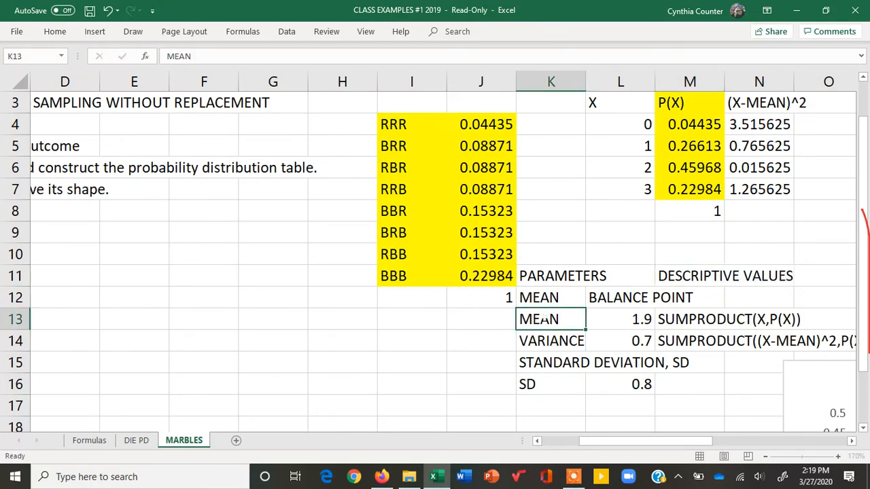
# - Review the MEAN, VARIANCE and STANDARD DEVIATION labels in K13:K15 of the parameters list
pyautogui.click(547, 340)
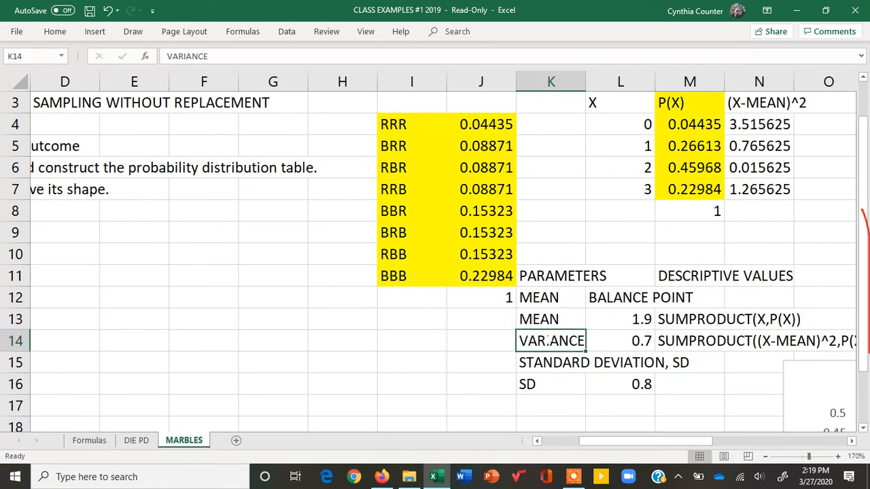
pyautogui.click(549, 362)
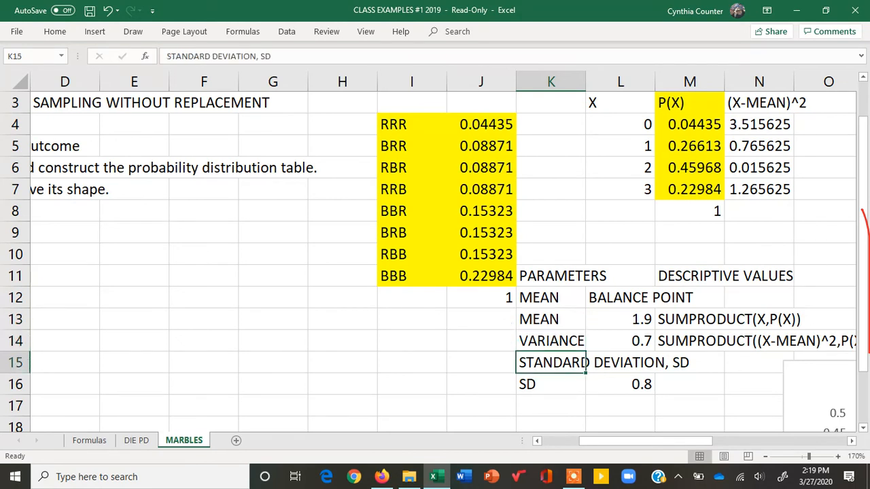
pyautogui.press('Up')
pyautogui.press('Up')
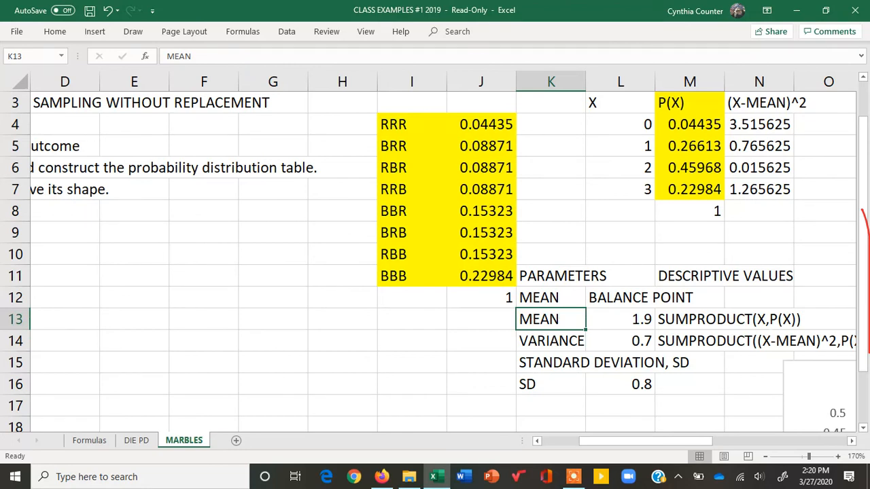
# - Enter the label MIDDLE in N12, beside BALANCE POINT on the MEAN row
pyautogui.click(759, 297)
pyautogui.write('MIDDLE')
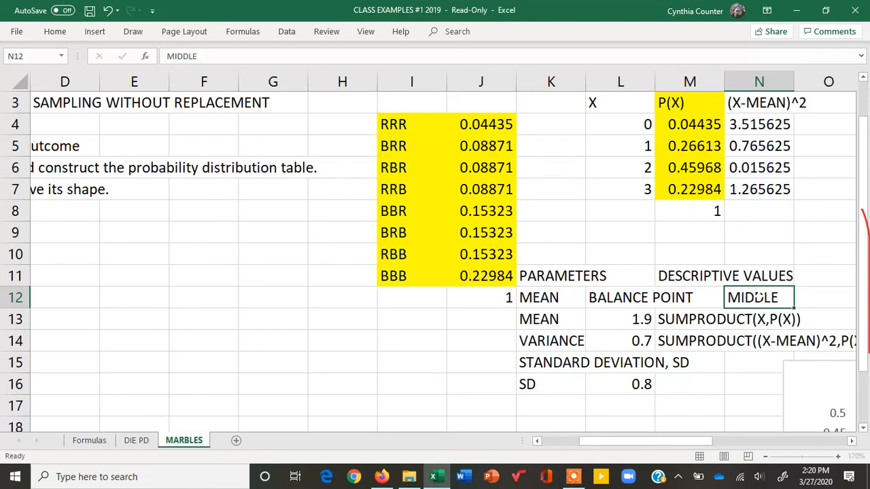
pyautogui.press('Return')
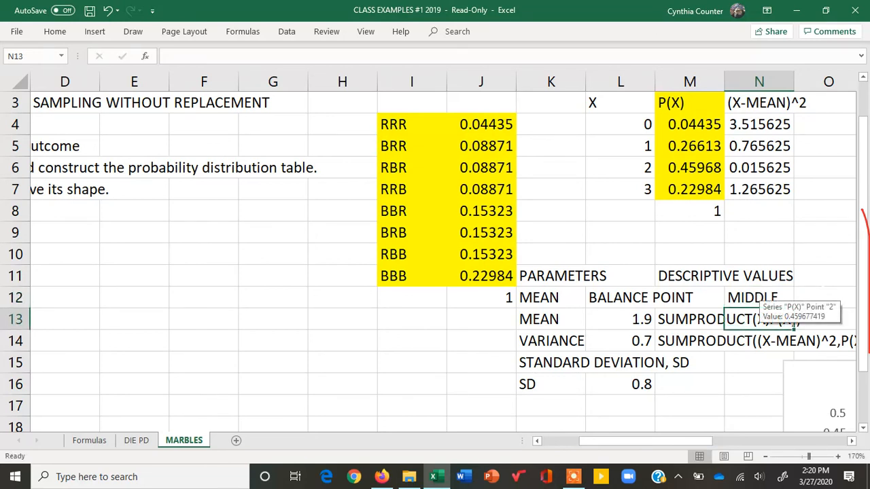
# - Review the SUMPRODUCT descriptions for the mean in M13 and the variance in M14
pyautogui.click(825, 297)
pyautogui.press('Down')
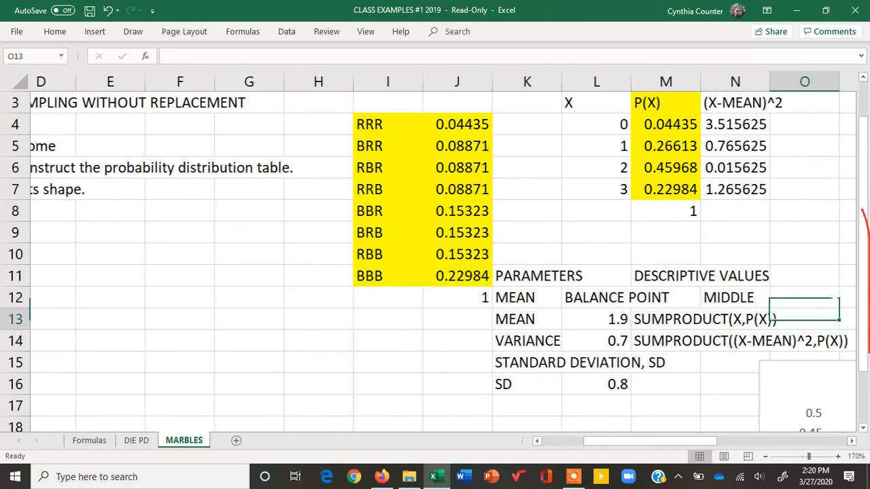
pyautogui.press('Left')
pyautogui.press('Left')
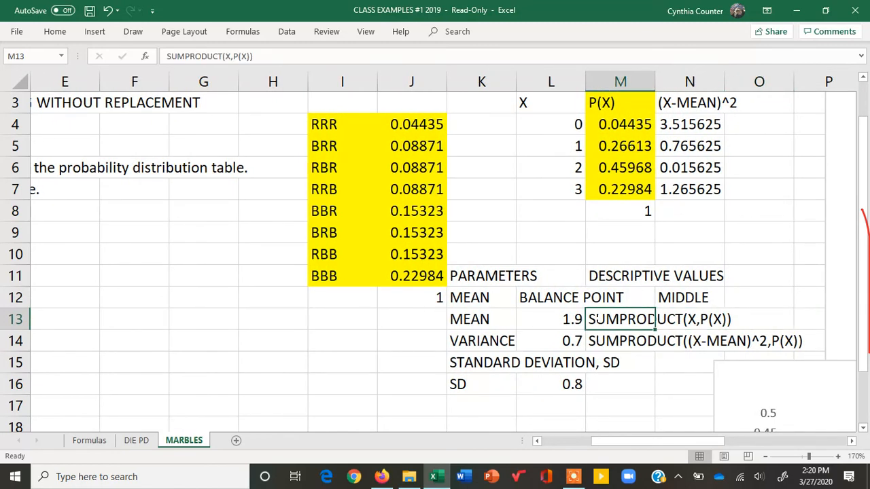
pyautogui.moveTo(598, 319); pyautogui.dragTo(735, 323)
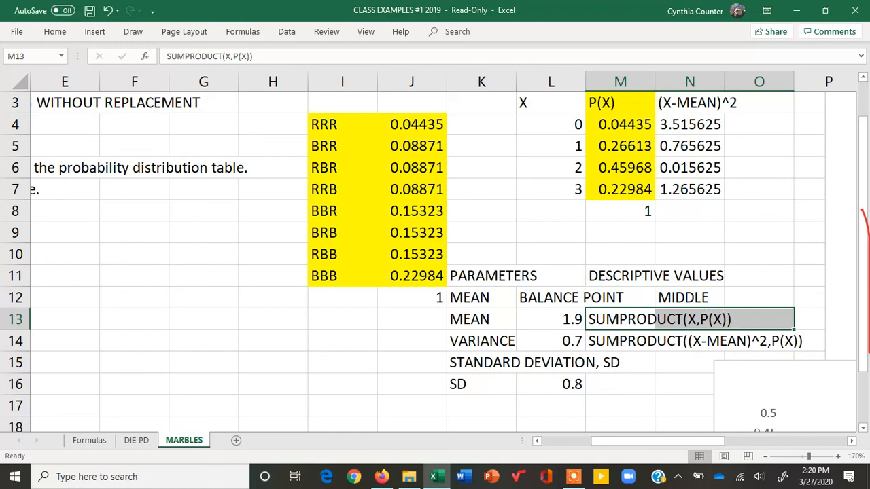
pyautogui.click(503, 342)
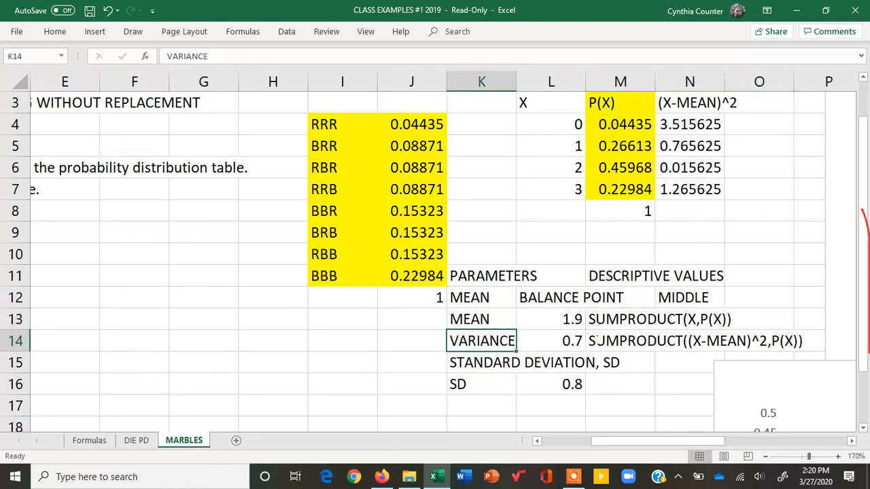
pyautogui.moveTo(598, 340); pyautogui.dragTo(796, 333)
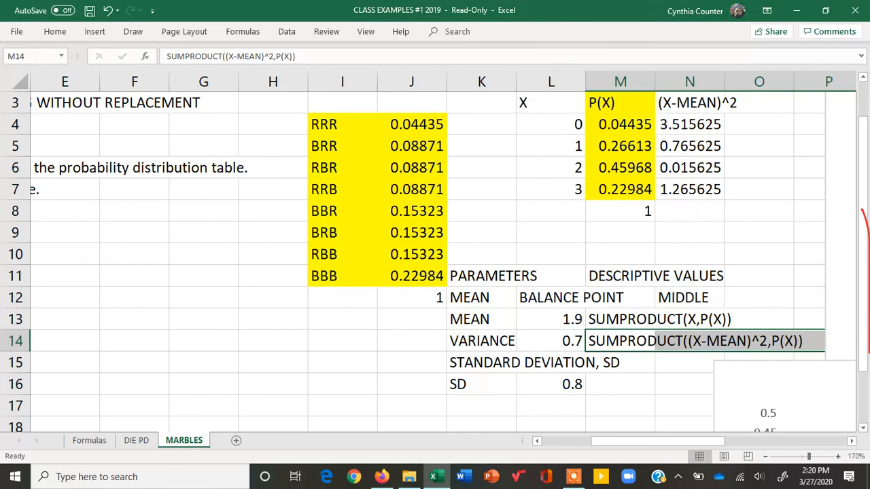
# - Examine how the standard deviation formula in L16 refers to the variance in L14, leaving the formula unedited
pyautogui.click(481, 385)
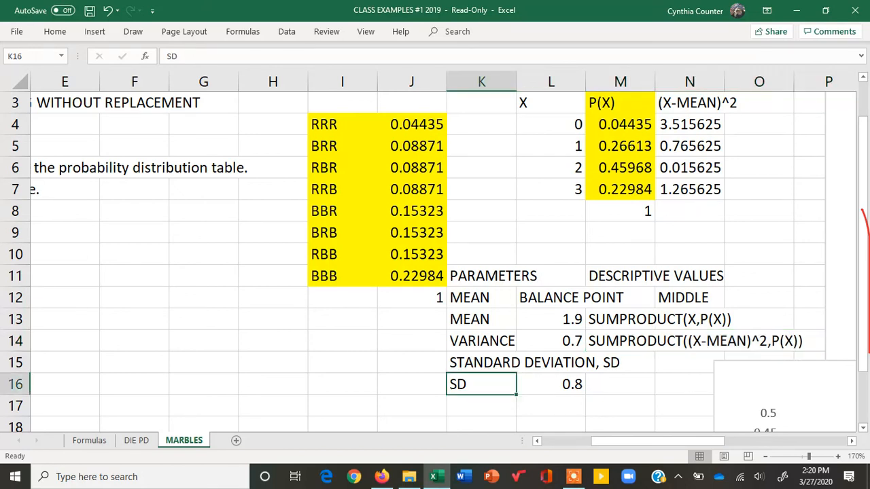
pyautogui.click(550, 341)
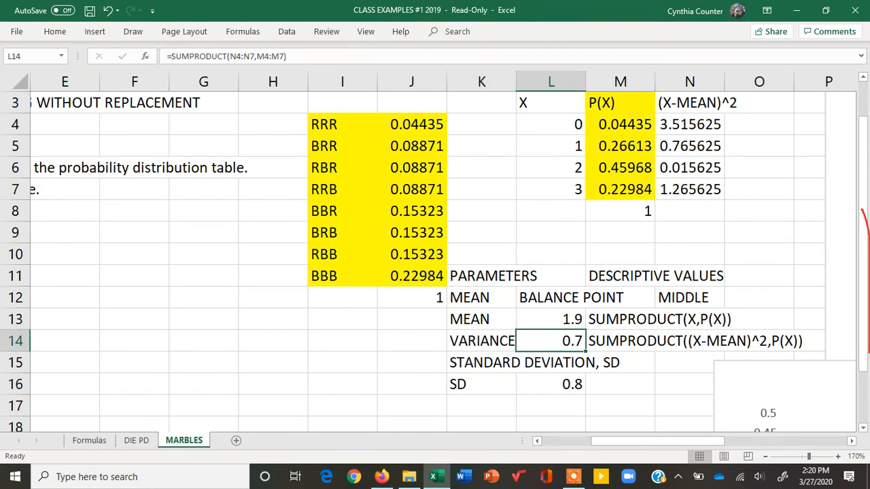
pyautogui.click(481, 385)
pyautogui.doubleClick(553, 384)
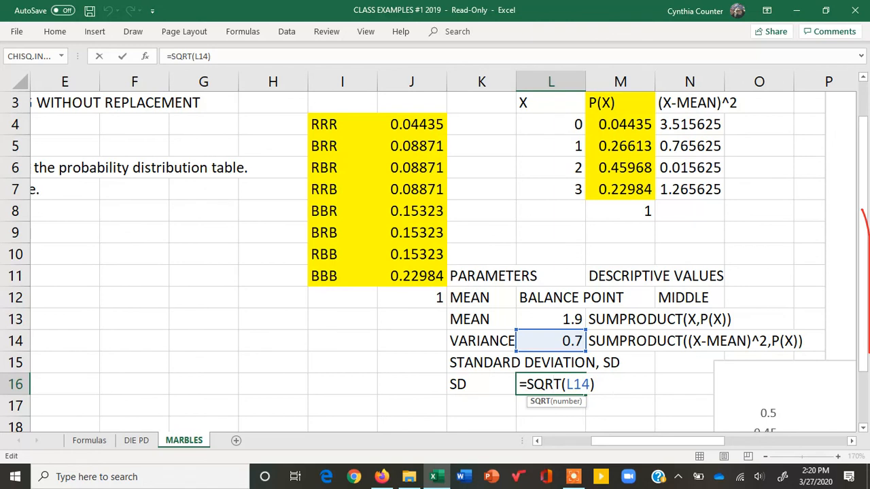
pyautogui.press('Return')
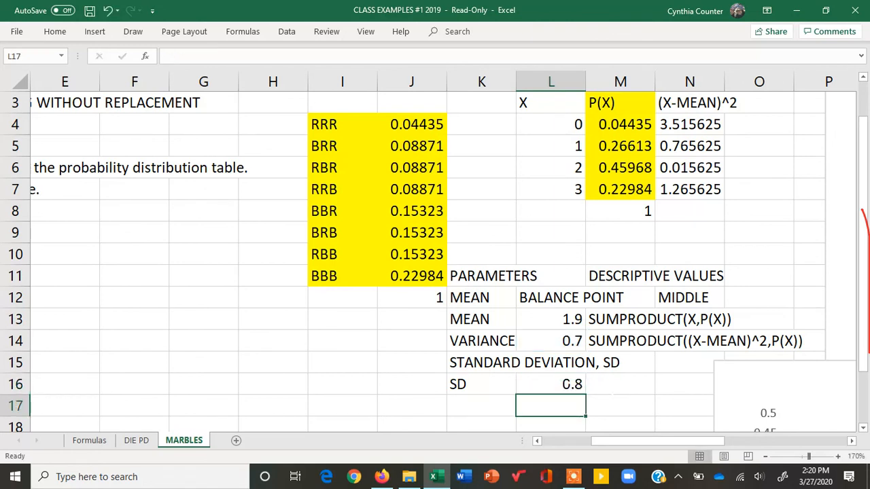
# - Compare the X values in L4:L7 with the mean, variance and standard deviation in L13:L16, and check the histogram beside them
pyautogui.moveTo(556, 320); pyautogui.dragTo(562, 343)
pyautogui.click(564, 383)
pyautogui.click(563, 384)
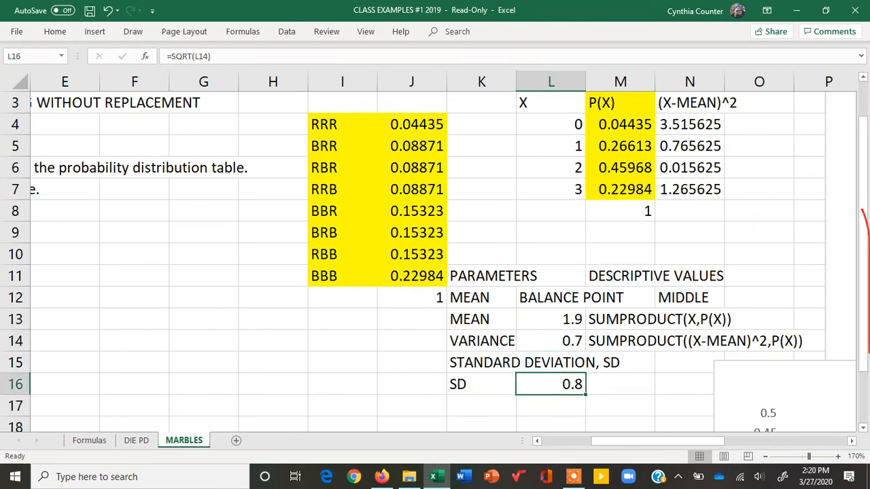
pyautogui.moveTo(564, 125); pyautogui.dragTo(564, 190)
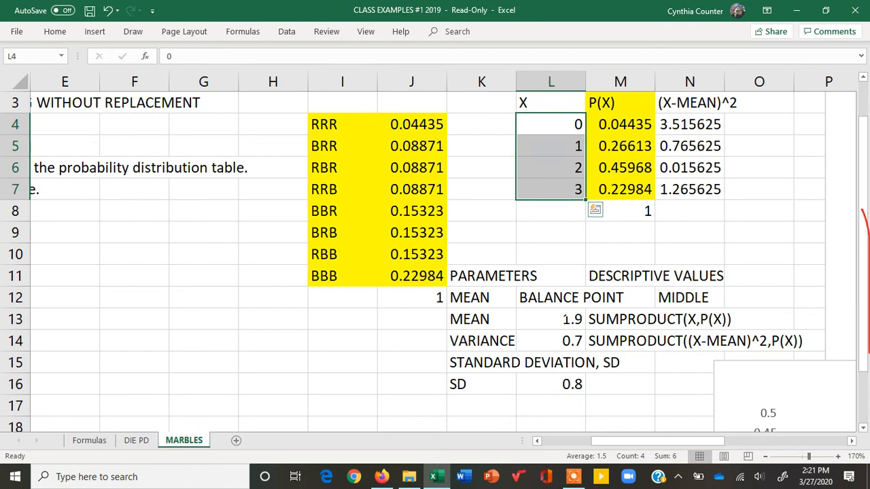
pyautogui.click(565, 318)
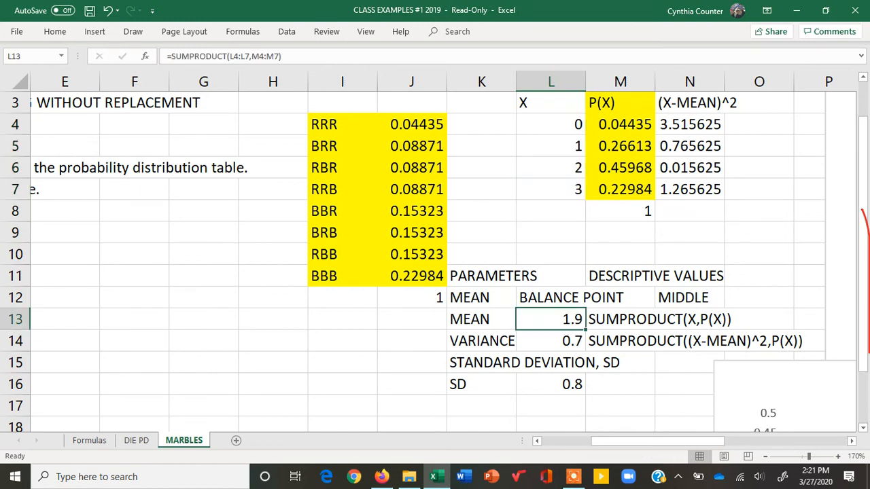
pyautogui.press('Down')
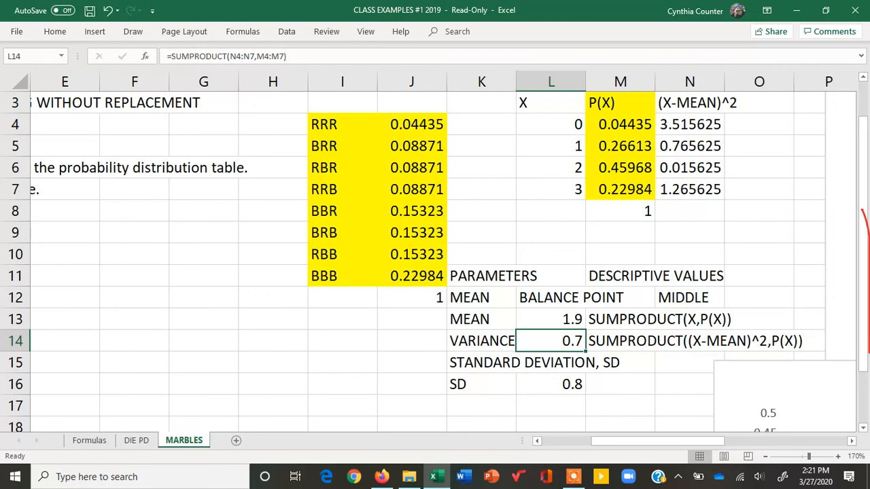
pyautogui.press('Down')
pyautogui.press('Down')
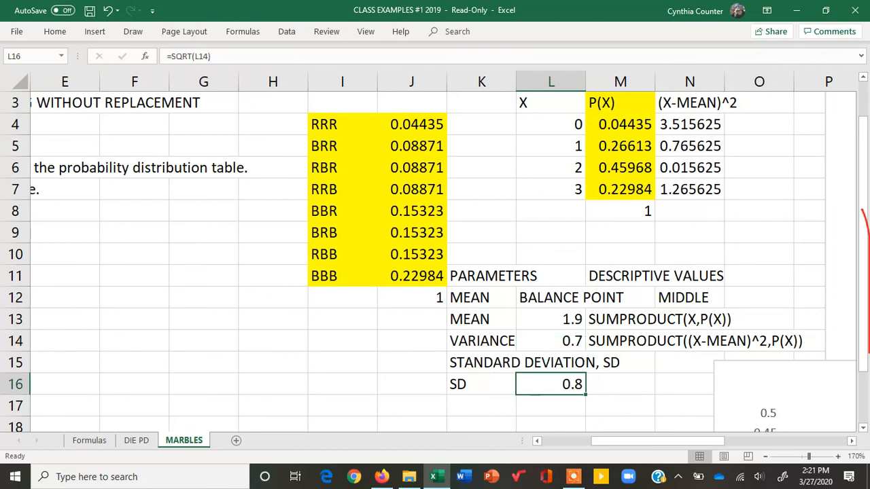
pyautogui.moveTo(669, 442); pyautogui.dragTo(744, 428)
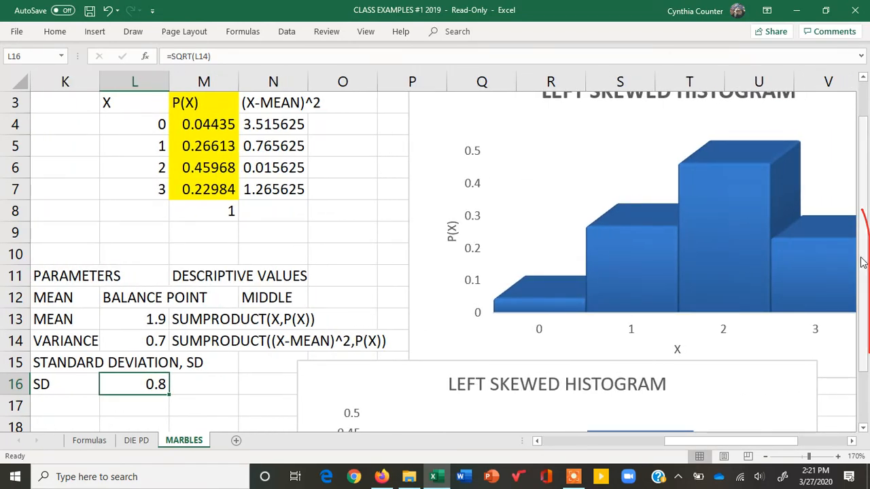